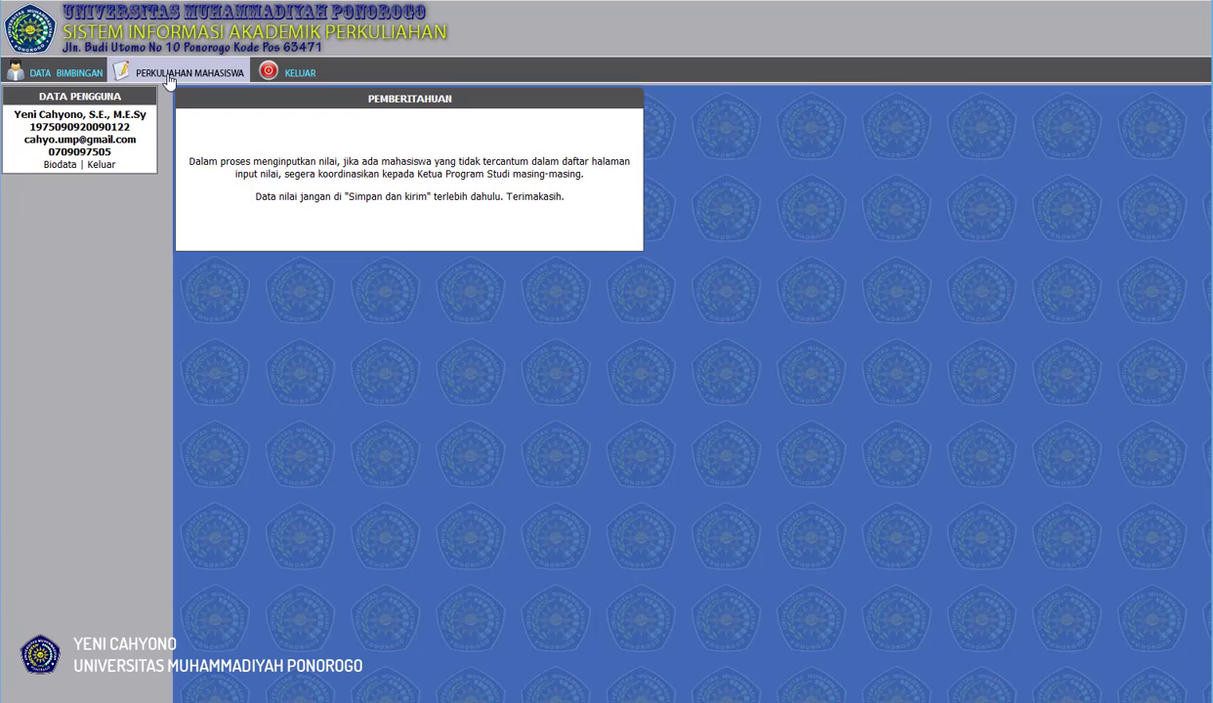
Open the lecture journal and attendance page for the Tuesday Pengantar Manajemen class, 2020 cohort, from the active course data.
{"action": "left_click", "coordinate": [171, 79]}
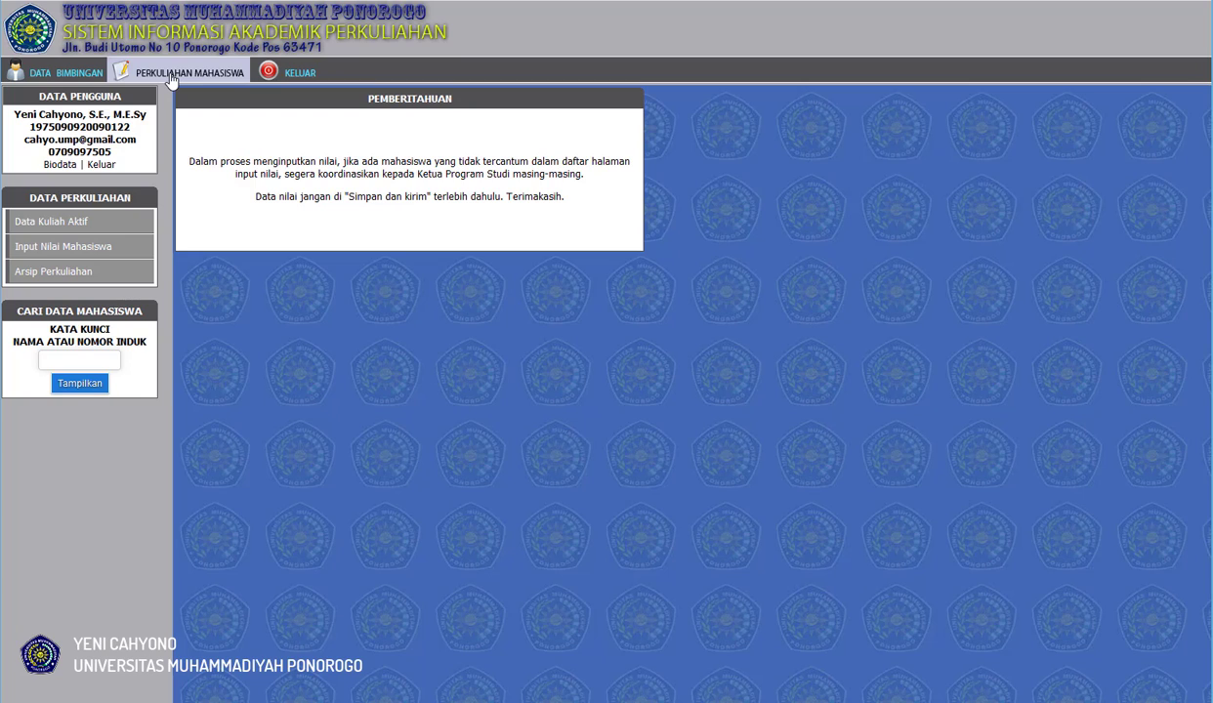
{"action": "left_click", "coordinate": [67, 231]}
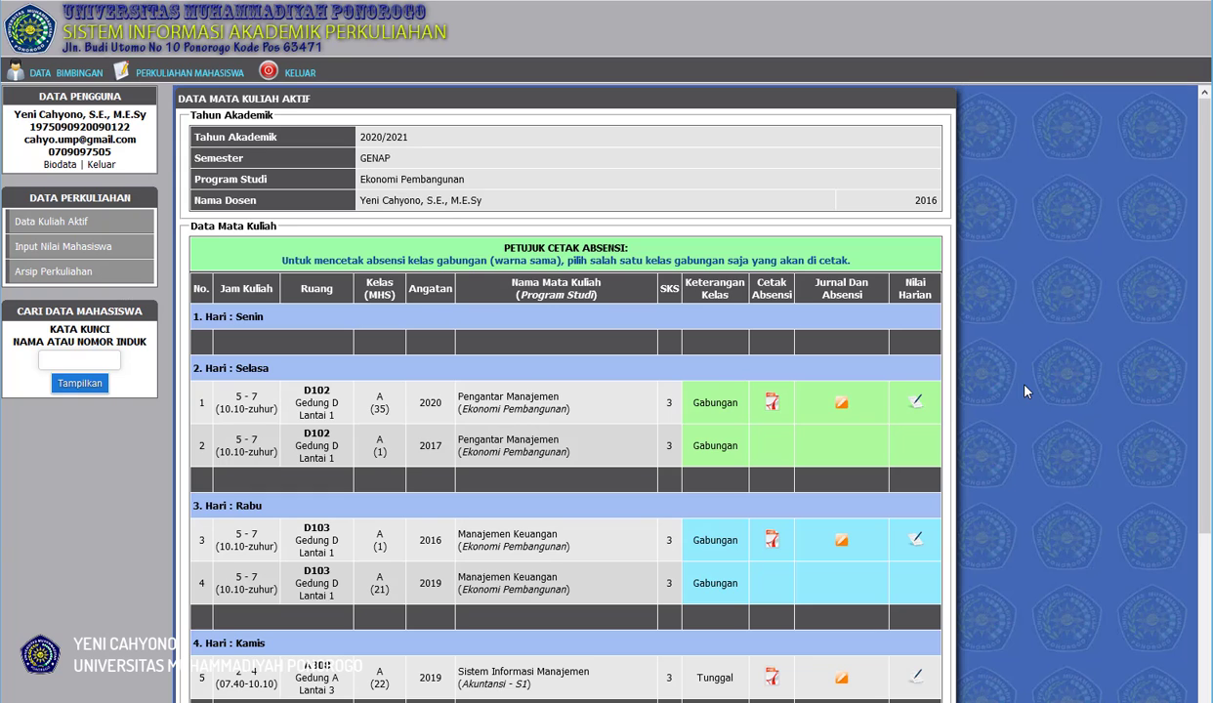
{"action": "scroll", "coordinate": [1026, 392], "scroll_direction": "down", "scroll_amount": 1}
{"action": "scroll", "coordinate": [1025, 391], "scroll_direction": "down", "scroll_amount": 5}
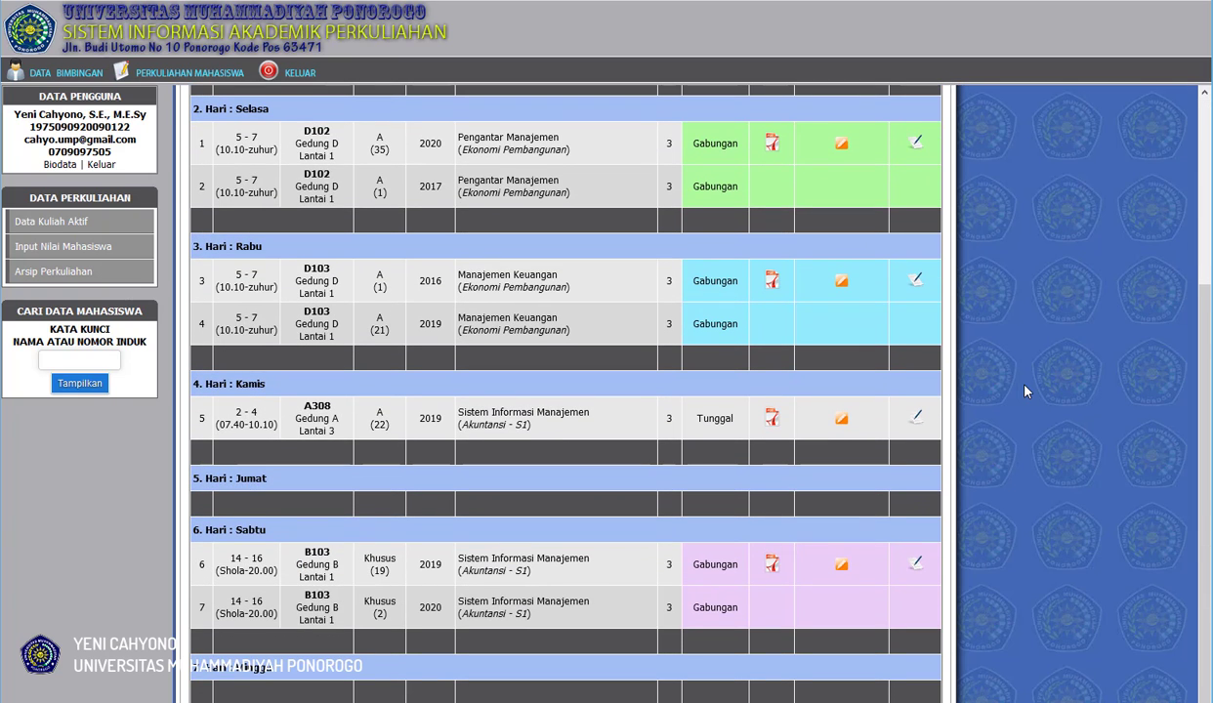
{"action": "scroll", "coordinate": [1025, 392], "scroll_direction": "up", "scroll_amount": 5}
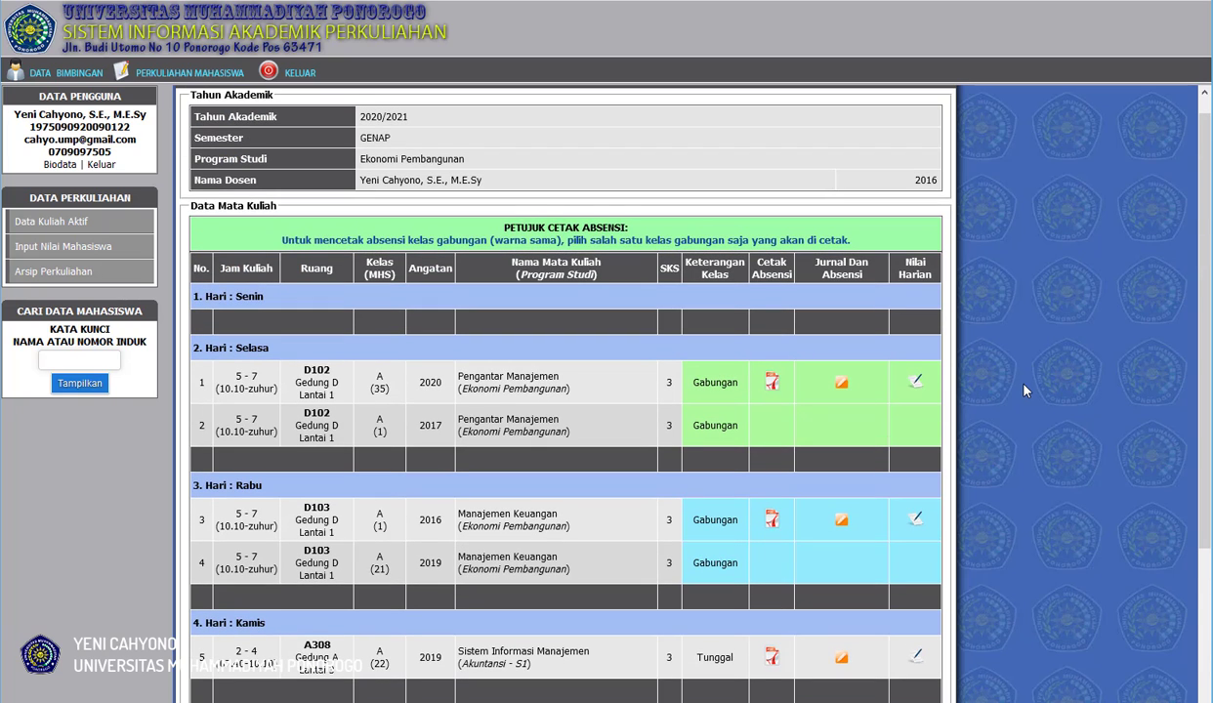
{"action": "scroll", "coordinate": [1006, 401], "scroll_direction": "down", "scroll_amount": 3}
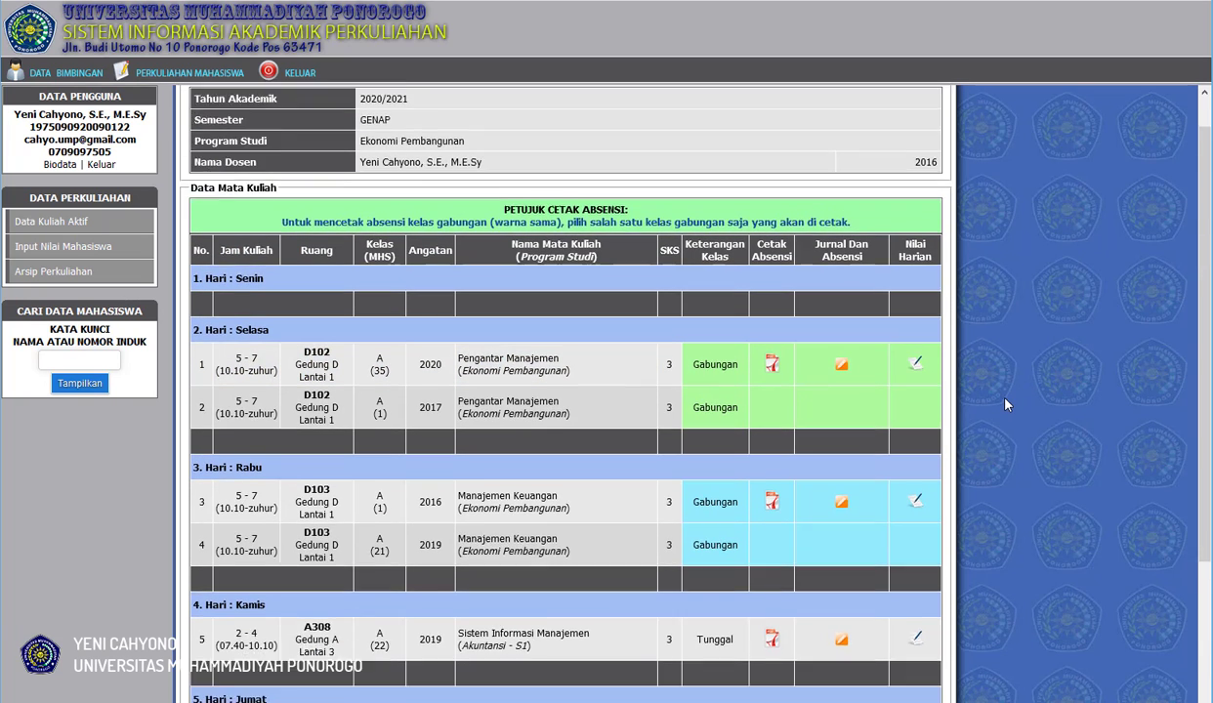
{"action": "scroll", "coordinate": [1006, 404], "scroll_direction": "up", "scroll_amount": 2}
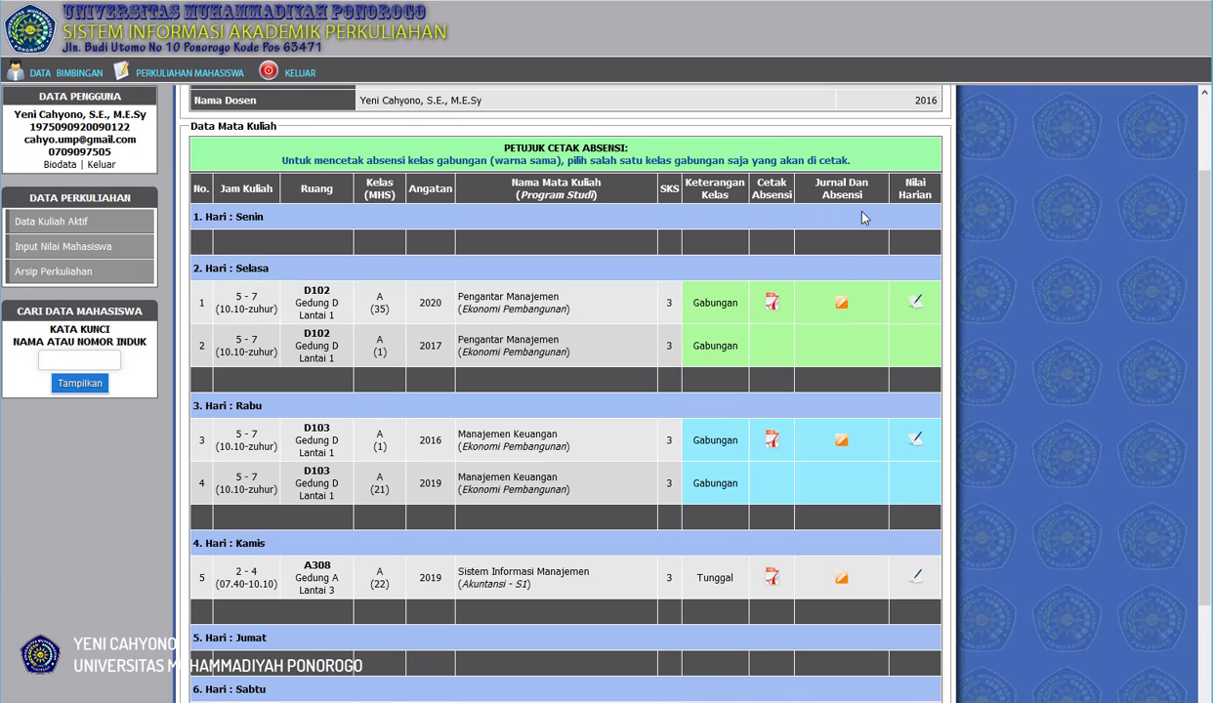
{"action": "left_click", "coordinate": [841, 305]}
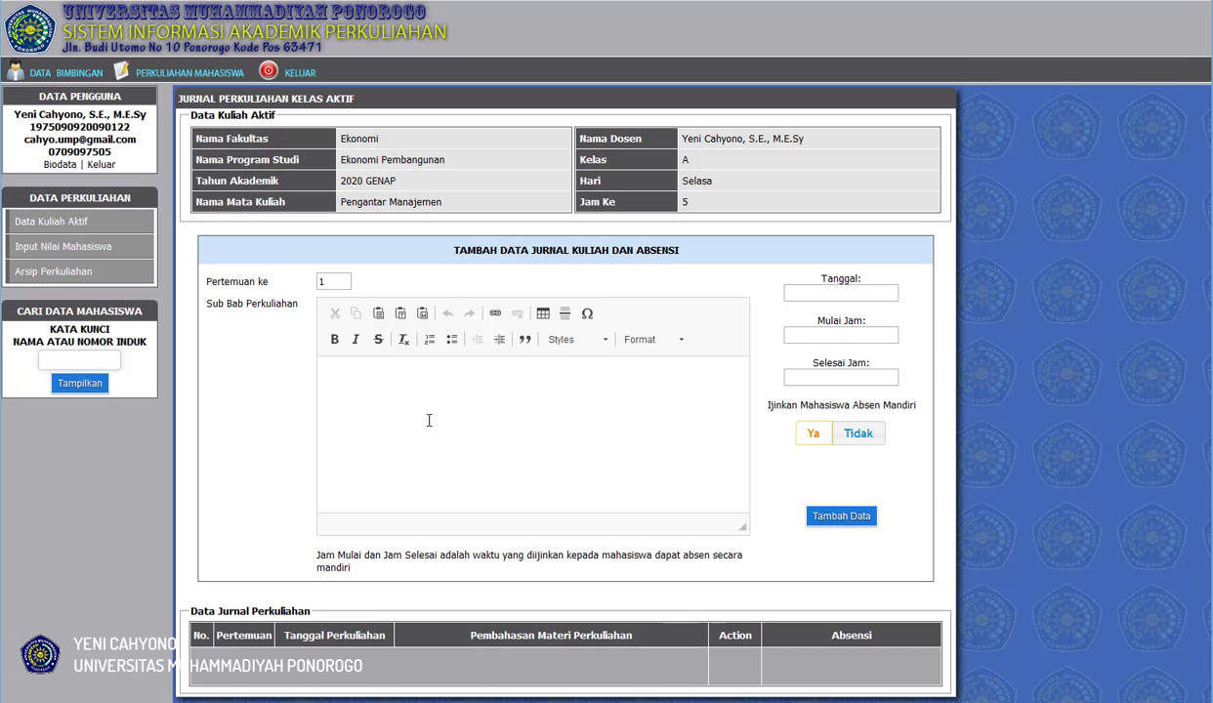
Enter "Pengenalan Mata Kuliah Pengantar Manajemen" as the sub-chapter text for meeting 1.
{"action": "left_click", "coordinate": [399, 387]}
{"action": "type", "text": "Pengenalan Ma"}
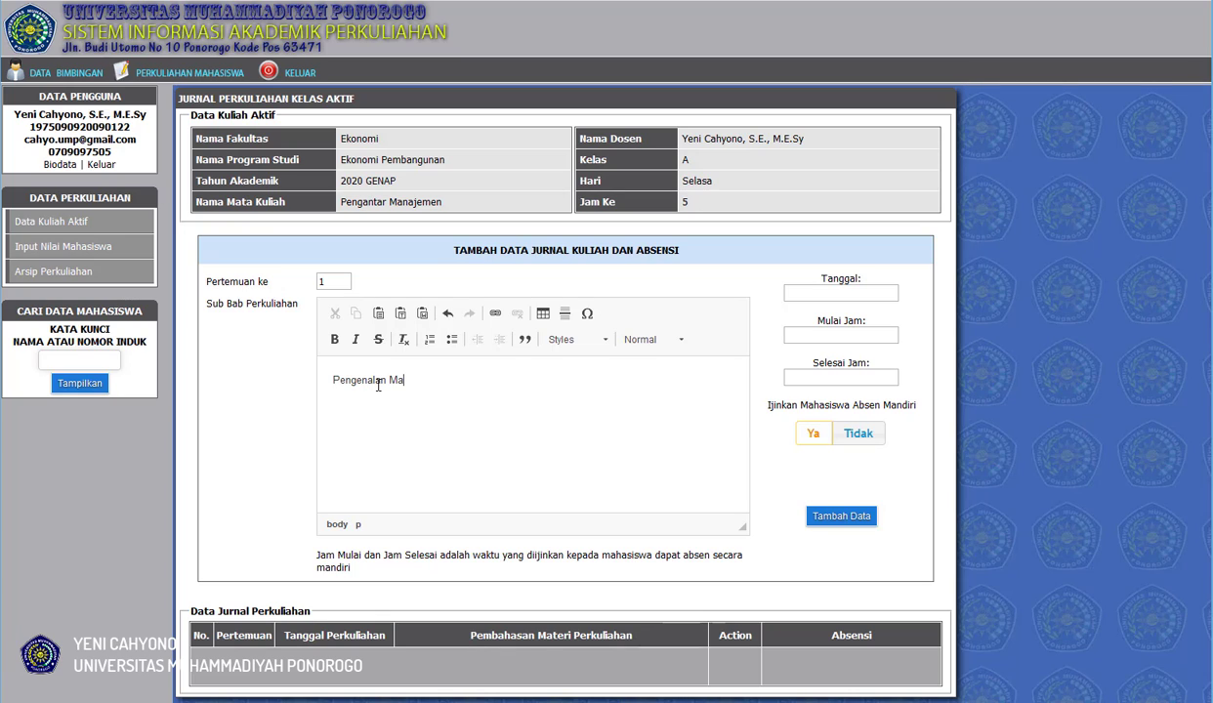
{"action": "type", "text": "ta Kuliah Pengantar Manajemen"}
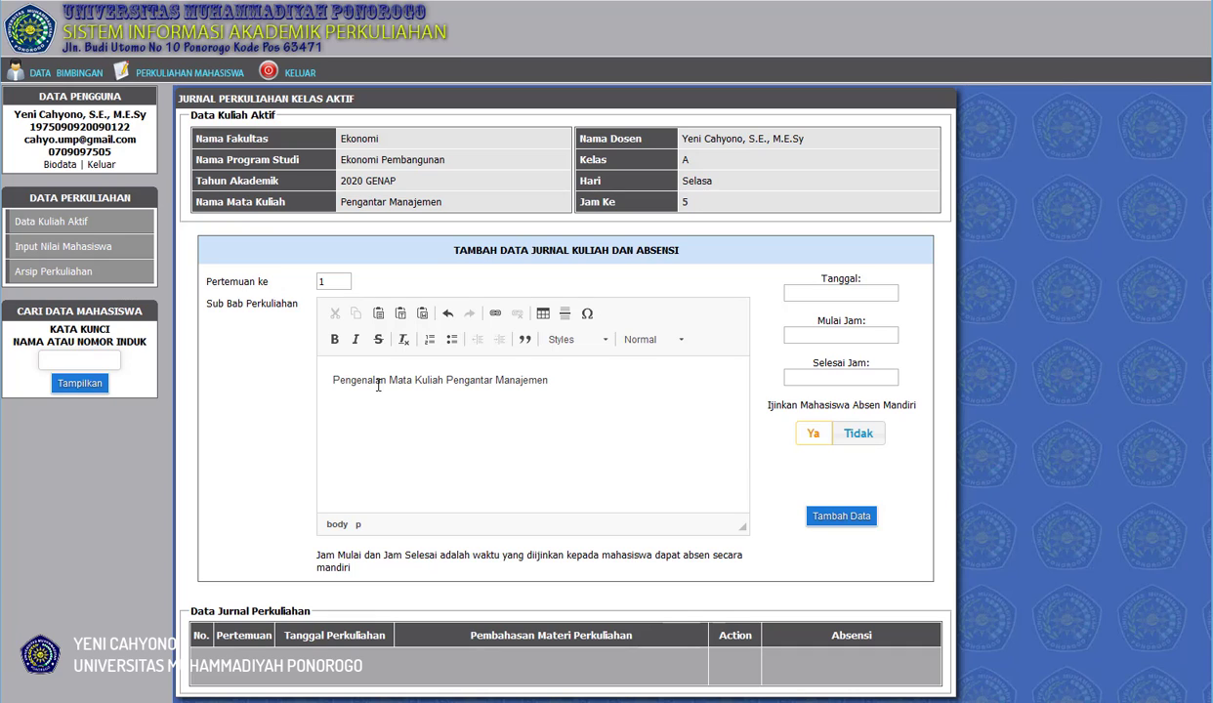
Add a second paragraph "Kontrak Perkuliahan dan SAP" to the sub-chapter text, followed by an empty line.
{"action": "type", "text": "Kontrak Perkuliahan dan"}
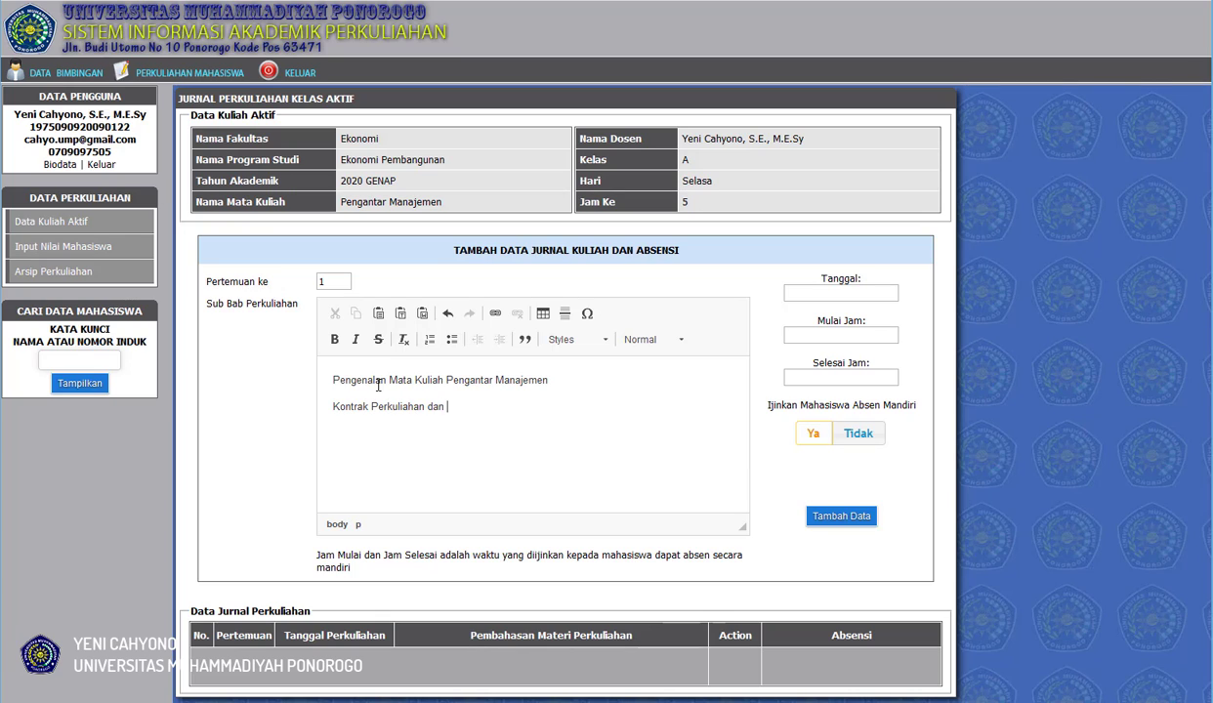
{"action": "type", "text": "SAP"}
{"action": "key", "text": "Return"}
Start a link of type URL in the sub-chapter text with the display text "Penjelasan Materi Pengantar Manajemen".
{"action": "left_click", "coordinate": [496, 317]}
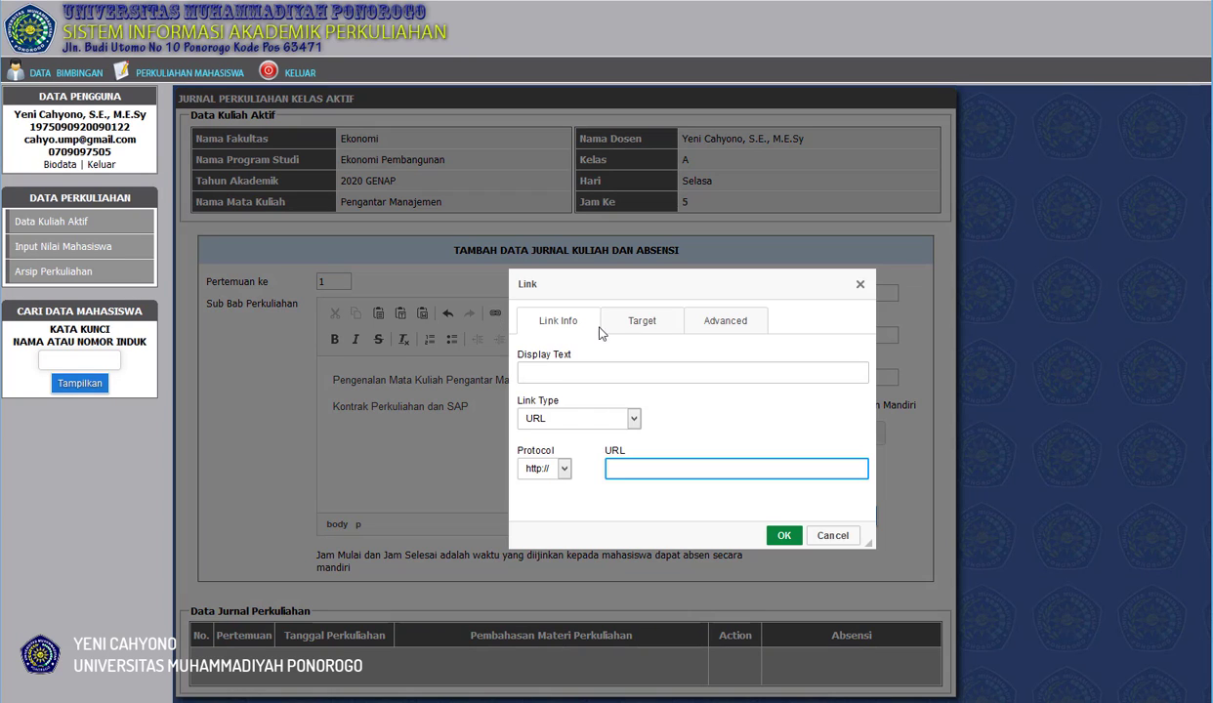
{"action": "left_click", "coordinate": [536, 373]}
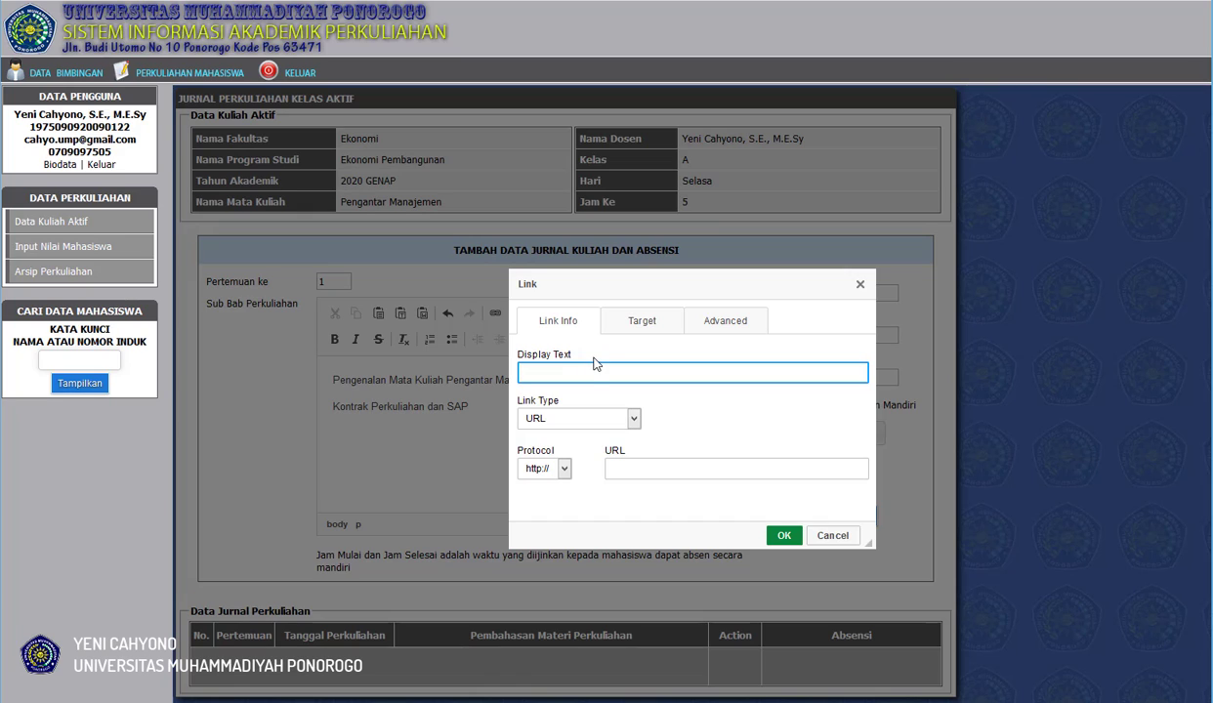
{"action": "type", "text": "Penjelasan Materi Pengantar Manajemen"}
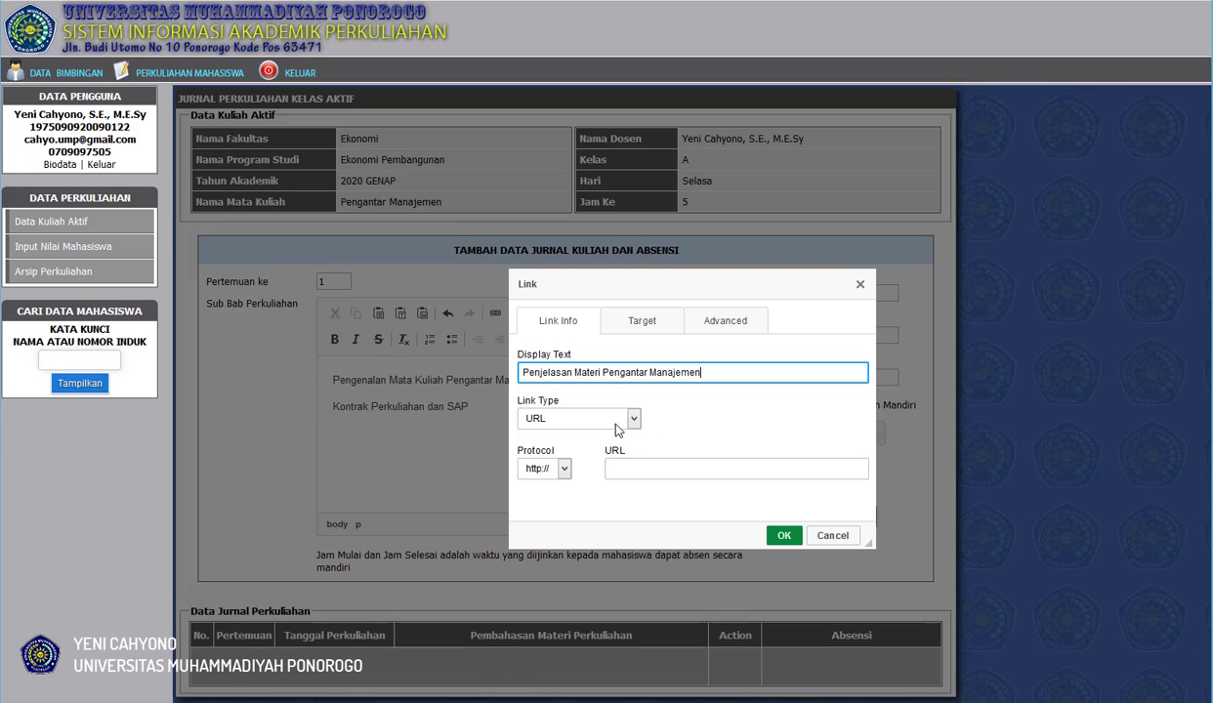
{"action": "left_click", "coordinate": [604, 421]}
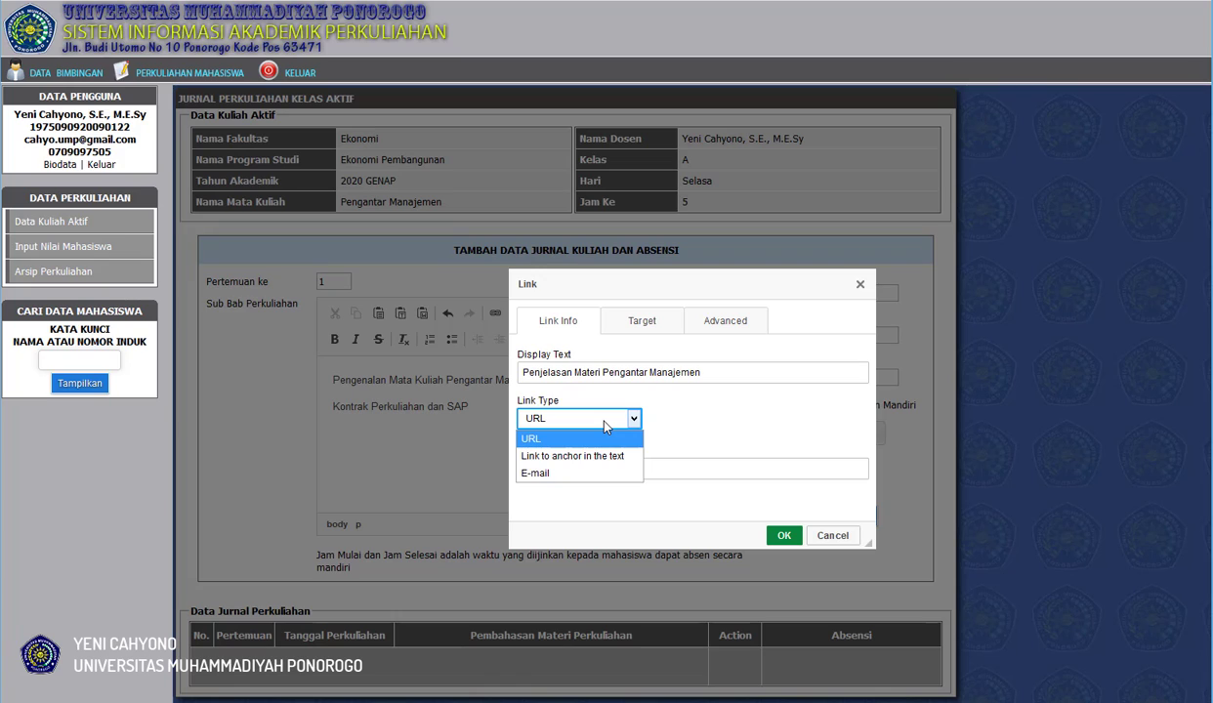
{"action": "left_click", "coordinate": [604, 426]}
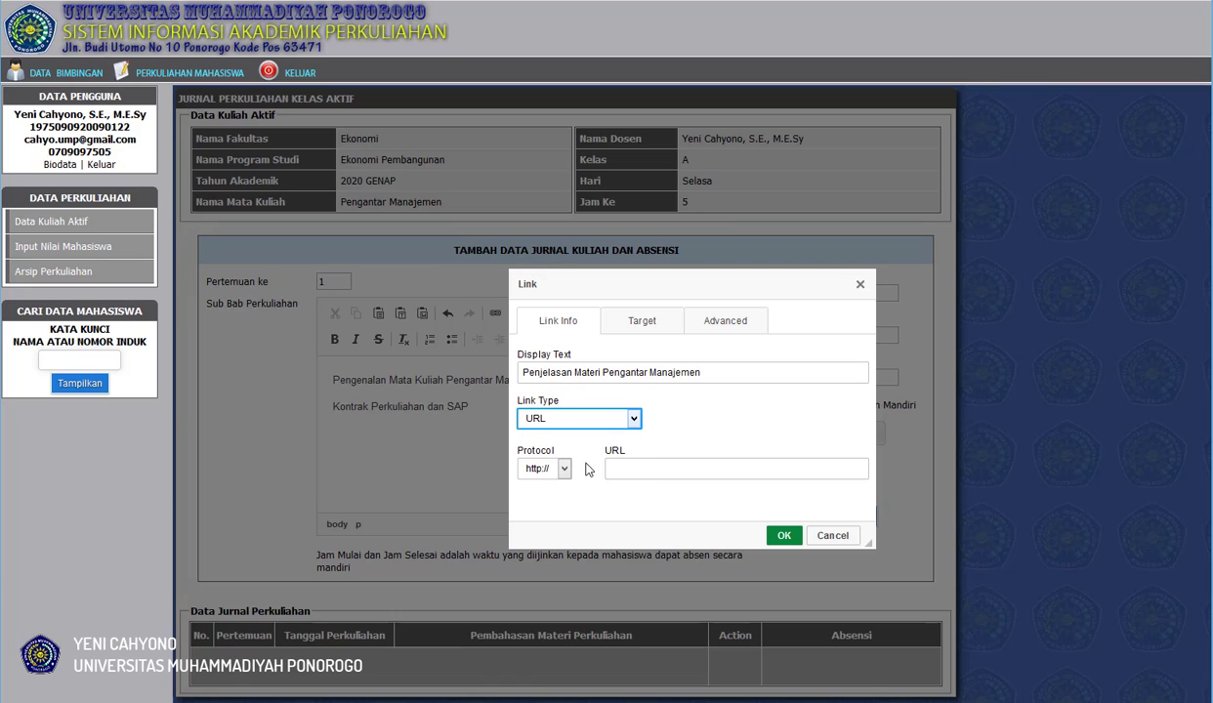
{"action": "left_click", "coordinate": [592, 424]}
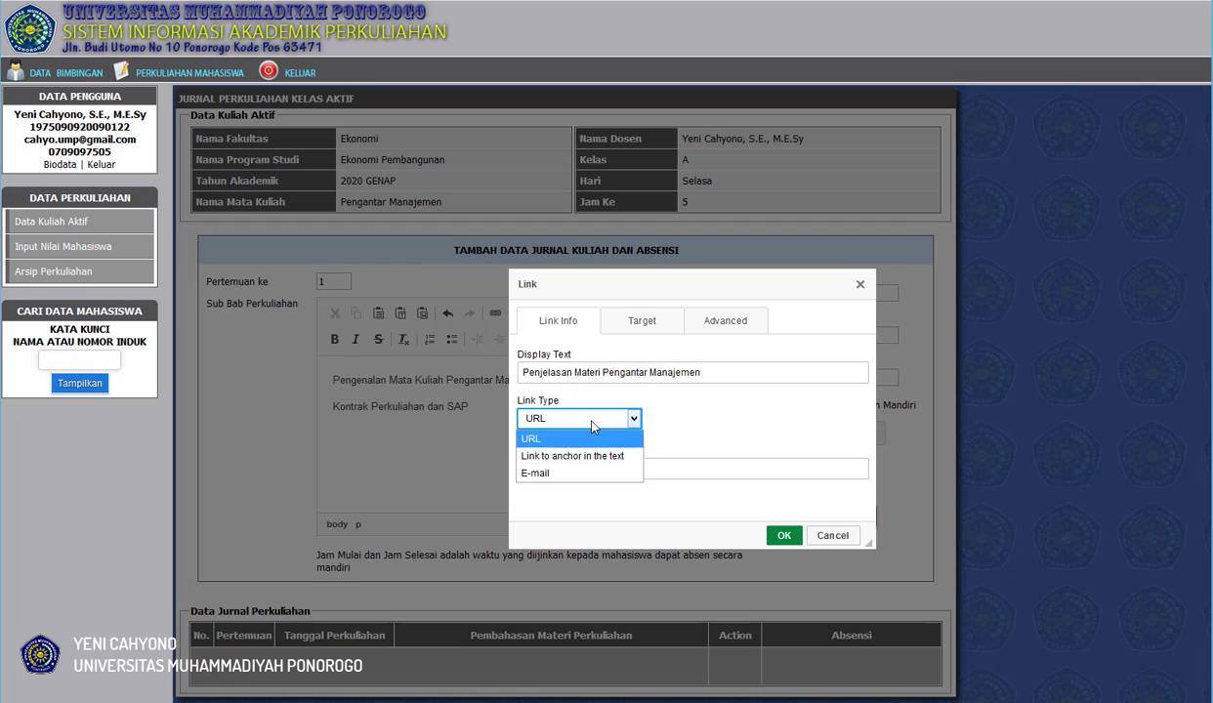
{"action": "left_click", "coordinate": [664, 419]}
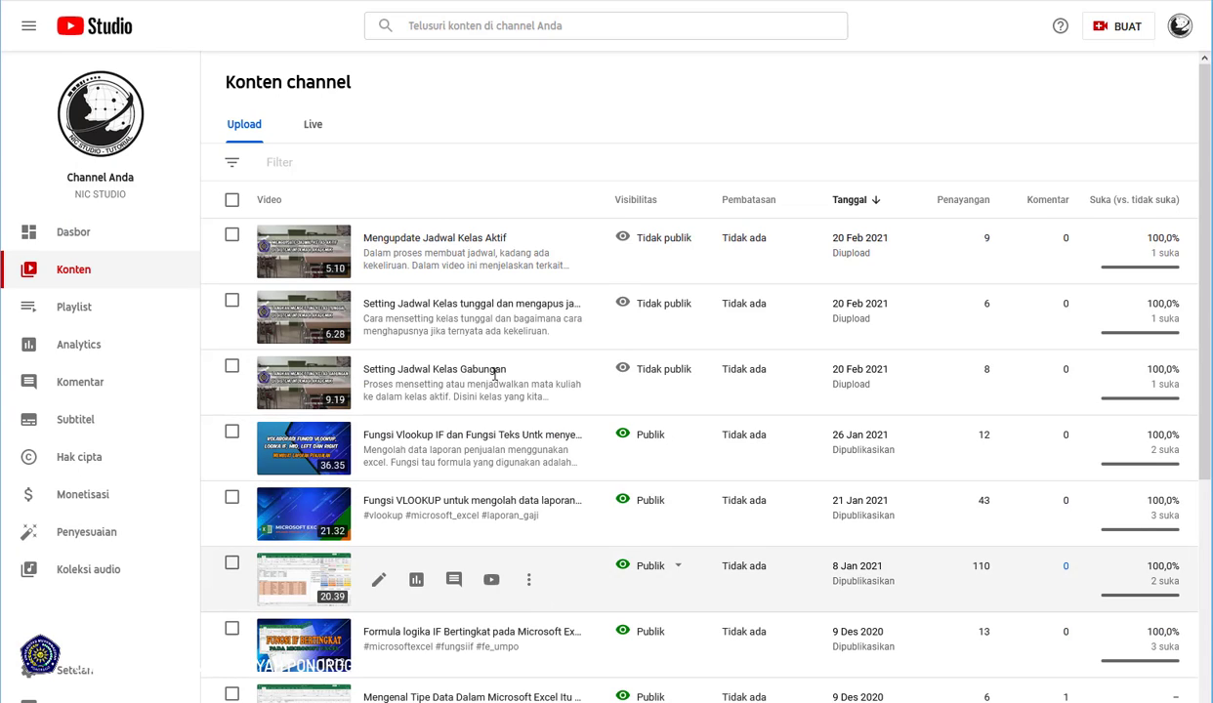
Switch to YouTube Studio and get the shareable link of the "Dasar-dasar Fungsi VLOOKUP" video from the channel content.
{"action": "scroll", "coordinate": [501, 571], "scroll_direction": "down", "scroll_amount": 2}
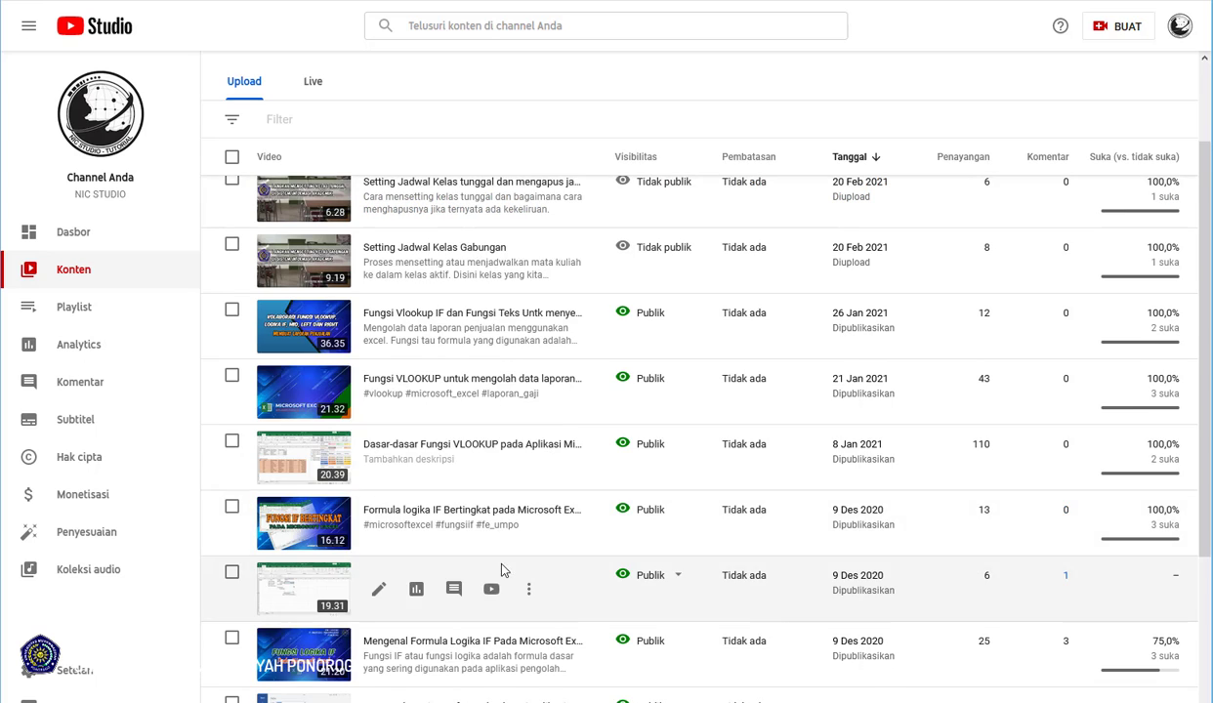
{"action": "scroll", "coordinate": [542, 474], "scroll_direction": "down", "scroll_amount": 3}
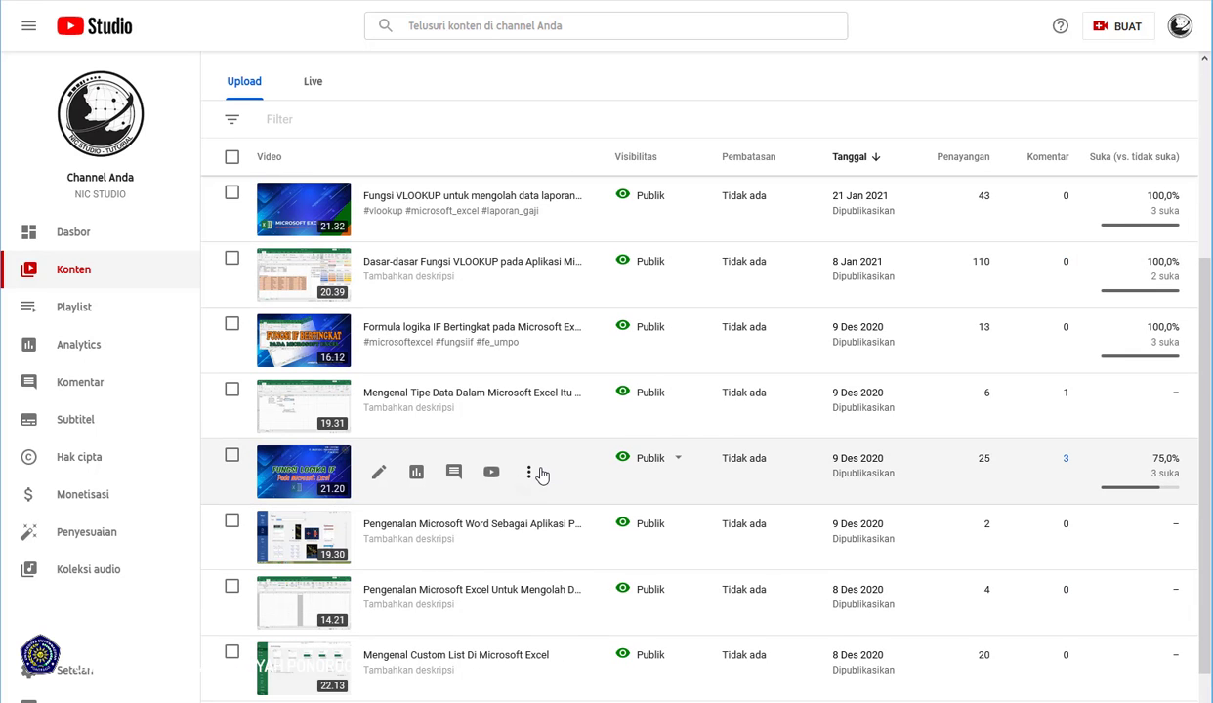
{"action": "scroll", "coordinate": [542, 475], "scroll_direction": "up", "scroll_amount": 5}
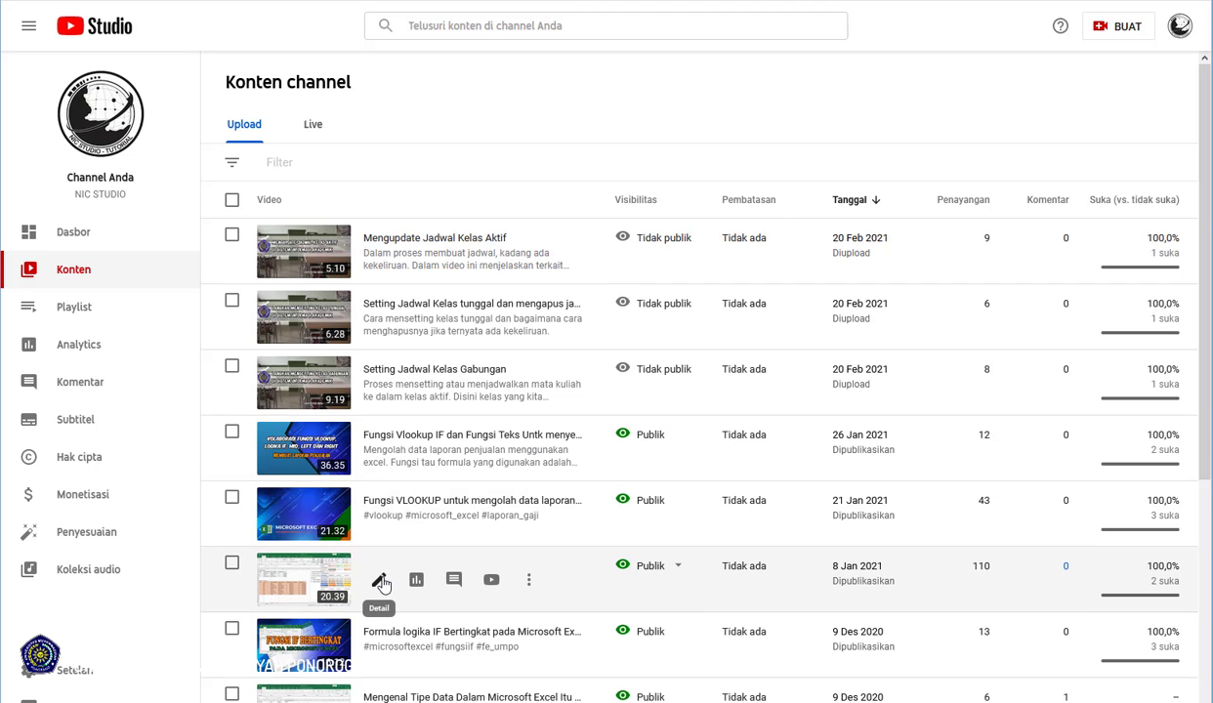
{"action": "left_click", "coordinate": [527, 578]}
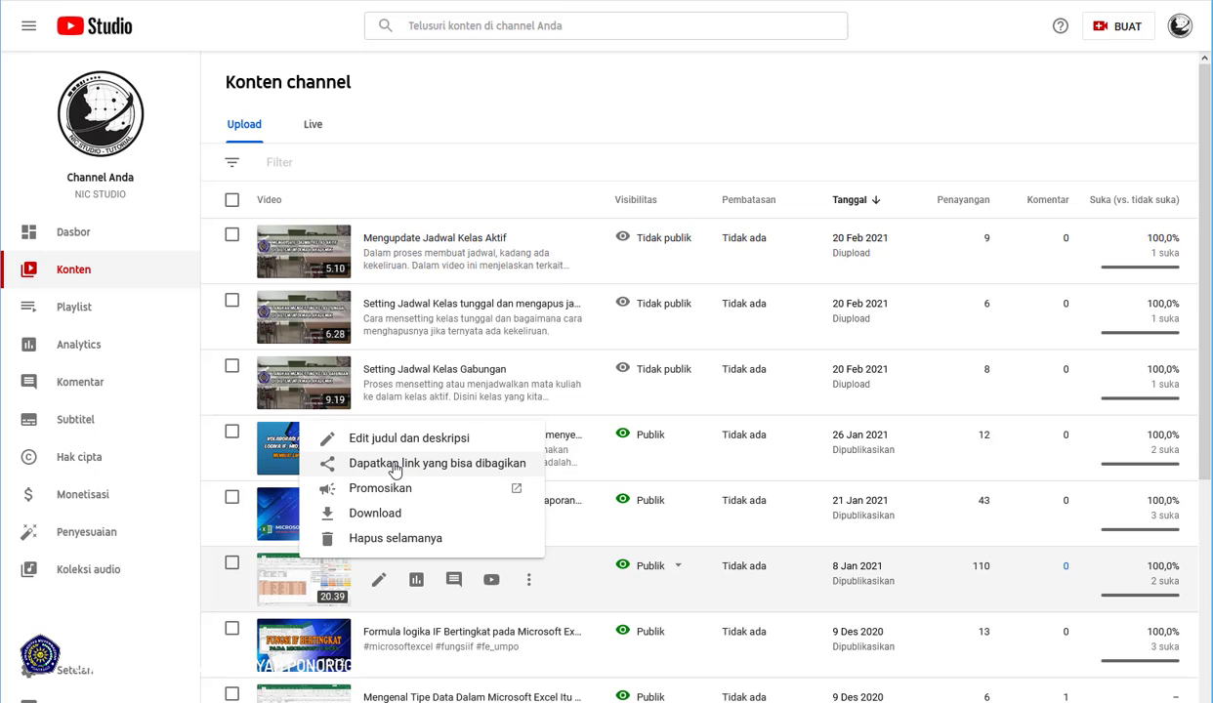
{"action": "left_click", "coordinate": [393, 465]}
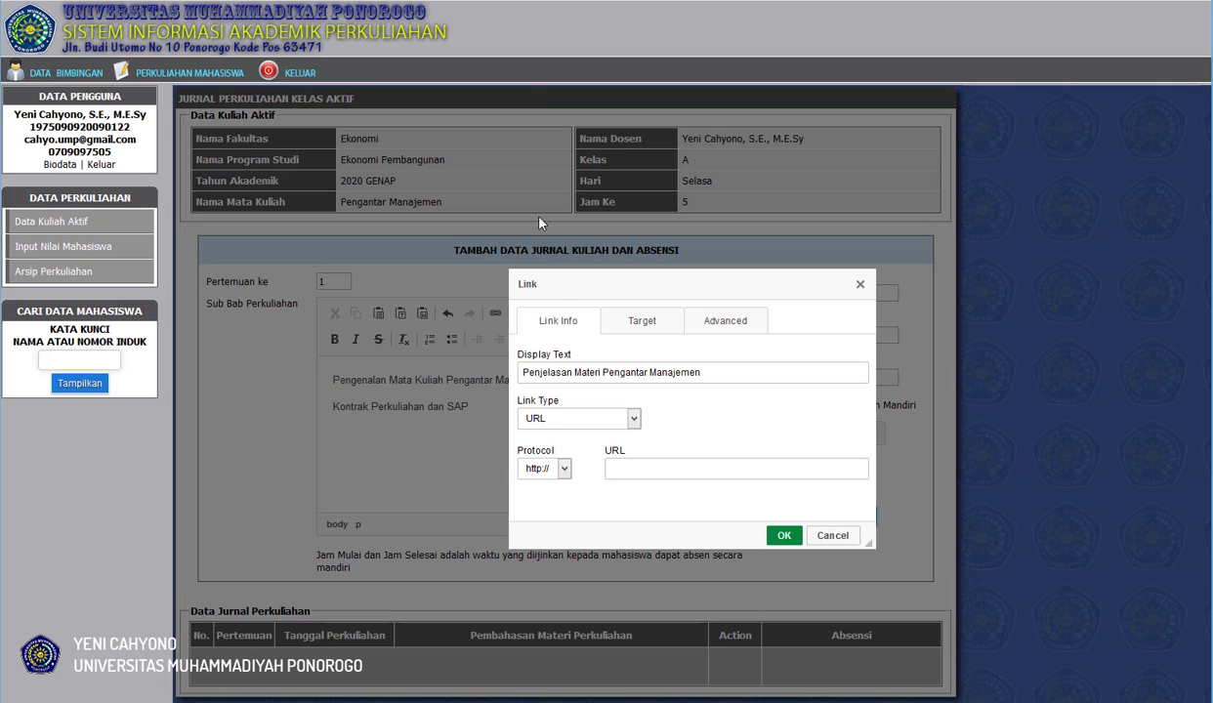
{"action": "left_click", "coordinate": [620, 468]}
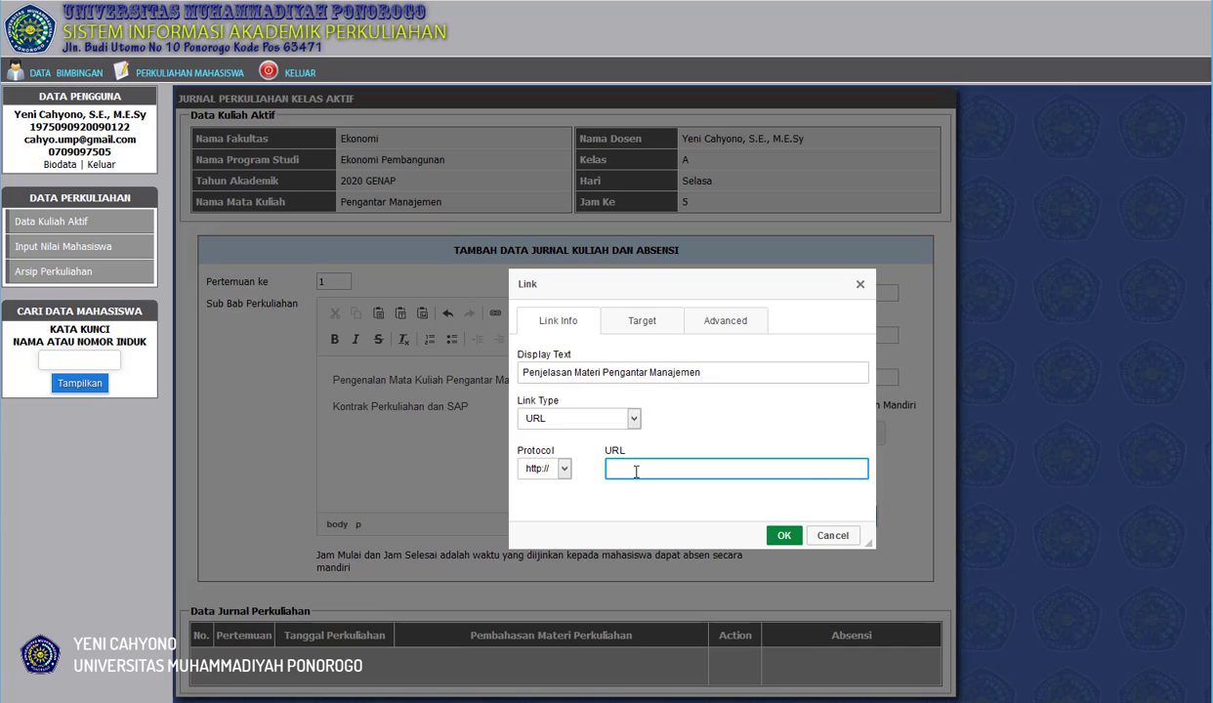
{"action": "right_click", "coordinate": [635, 473]}
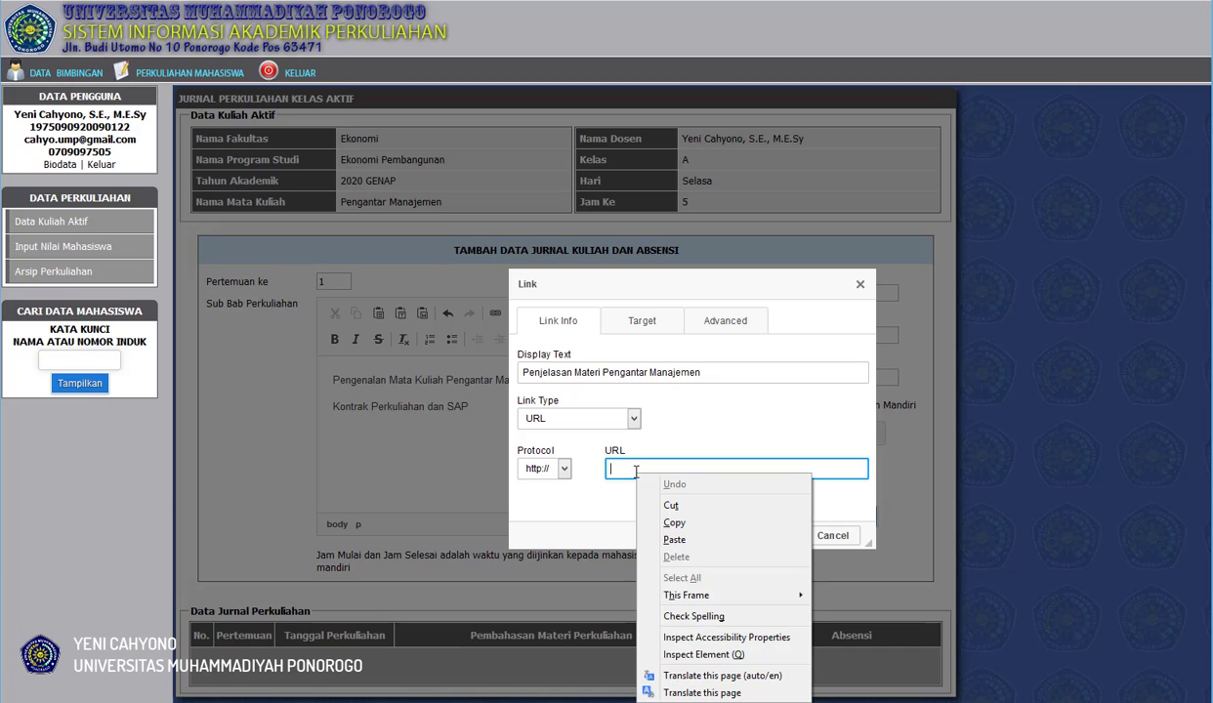
{"action": "left_click", "coordinate": [675, 540]}
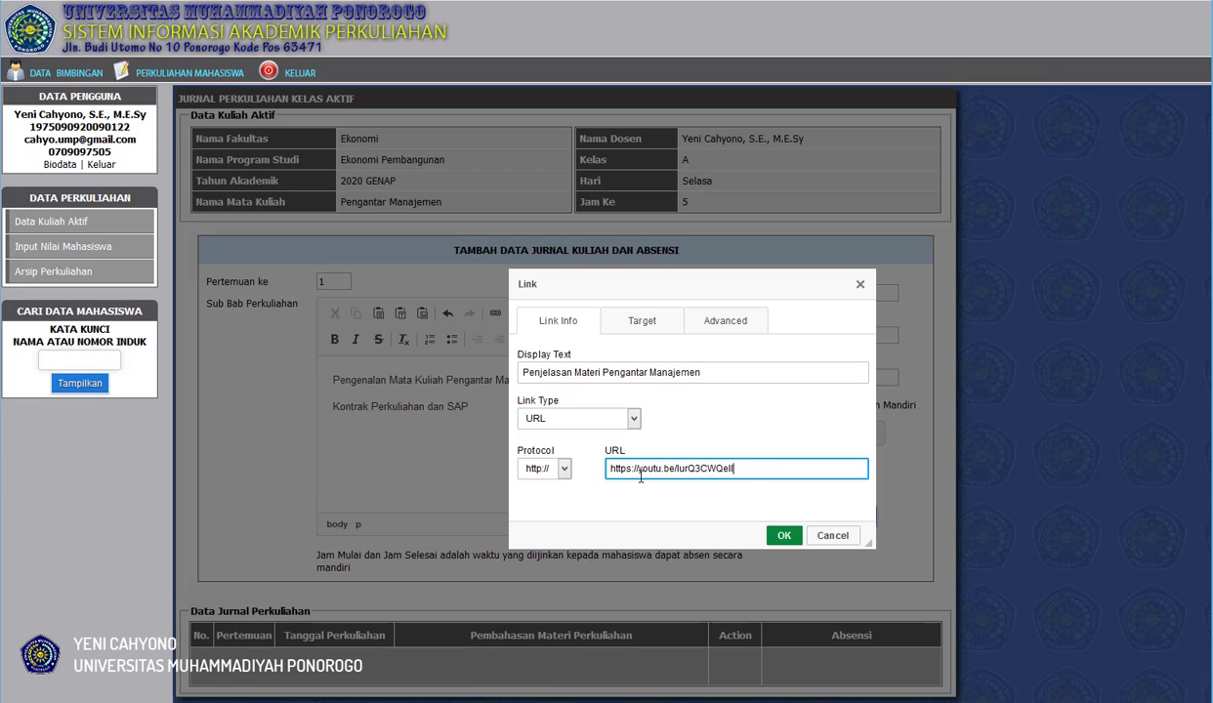
{"action": "left_click", "coordinate": [557, 469]}
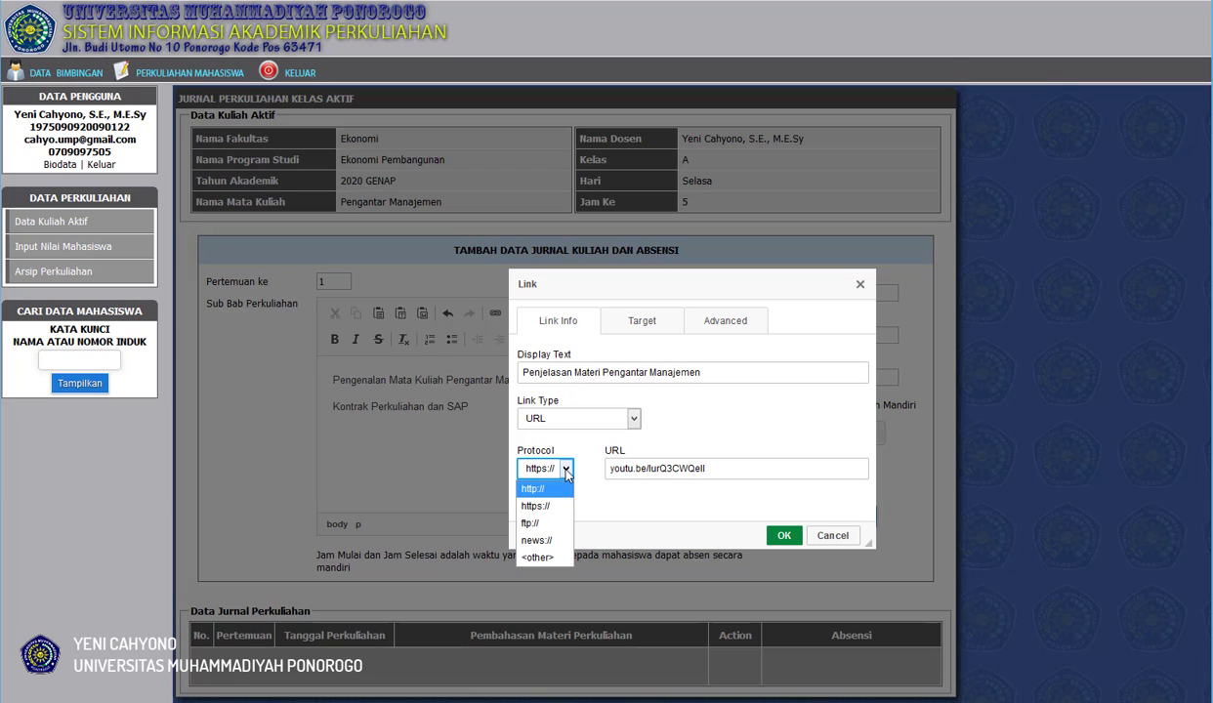
{"action": "left_click", "coordinate": [536, 490]}
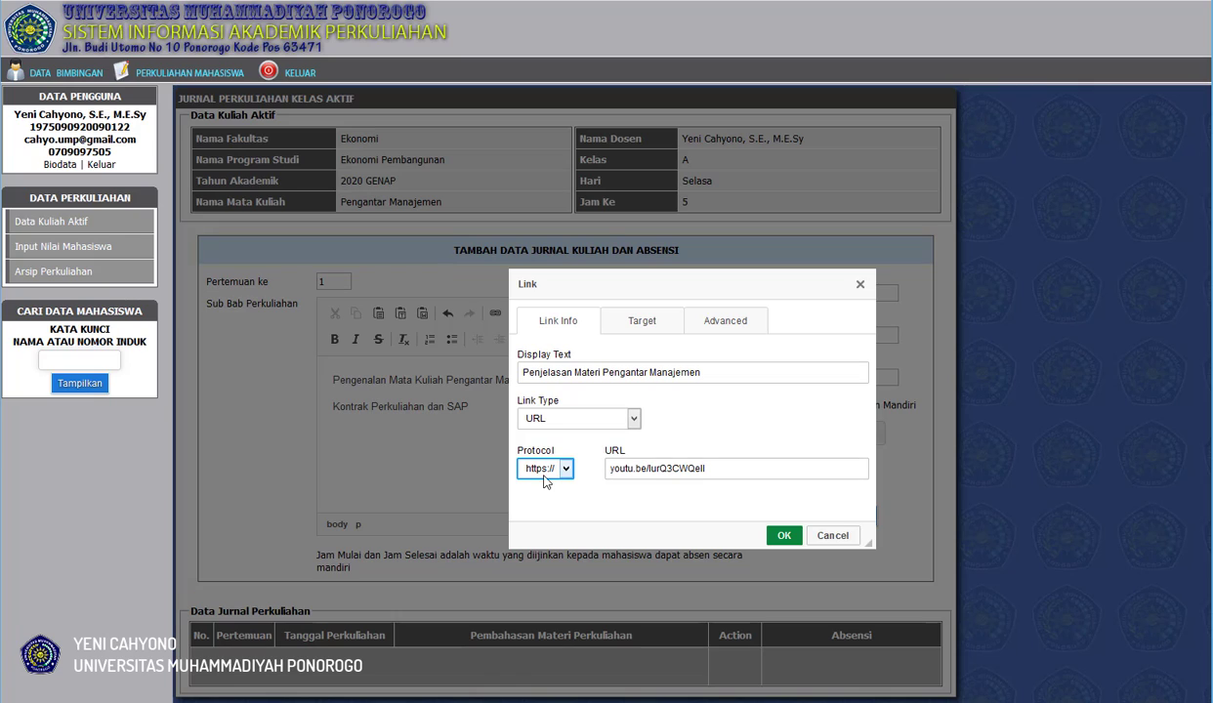
{"action": "left_click", "coordinate": [694, 501]}
Set the link's target to New Window (_blank).
{"action": "left_click", "coordinate": [644, 326]}
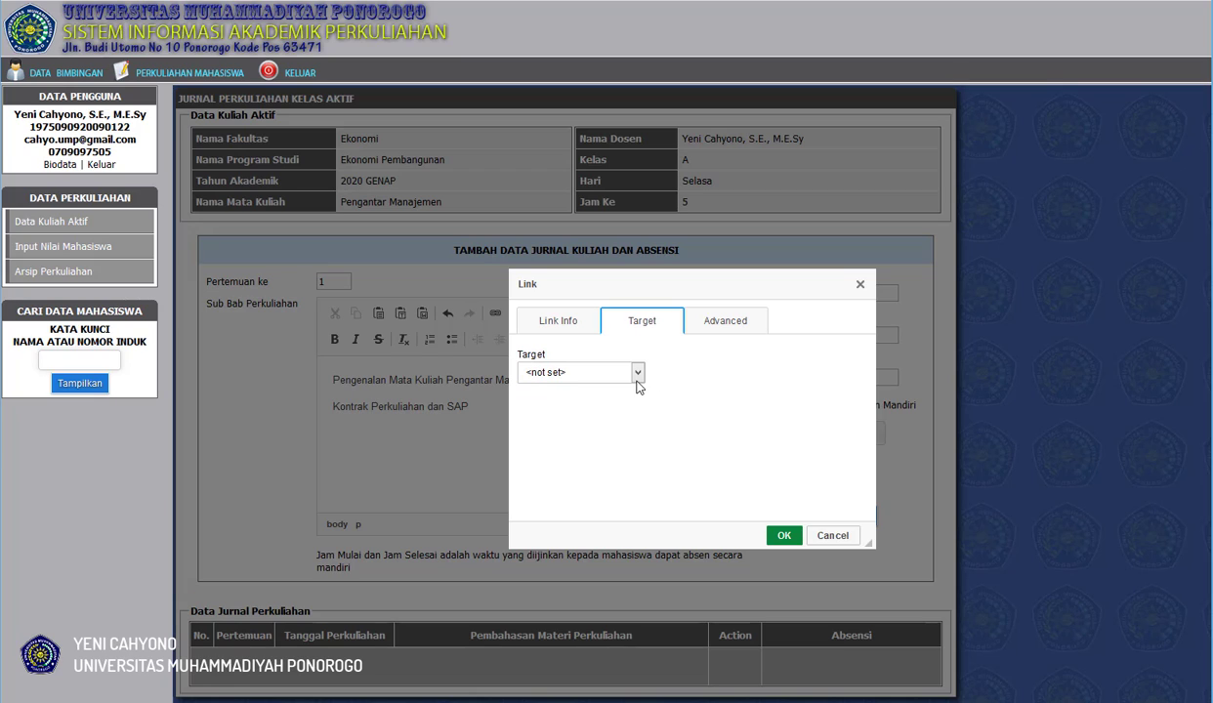
{"action": "left_click", "coordinate": [638, 374]}
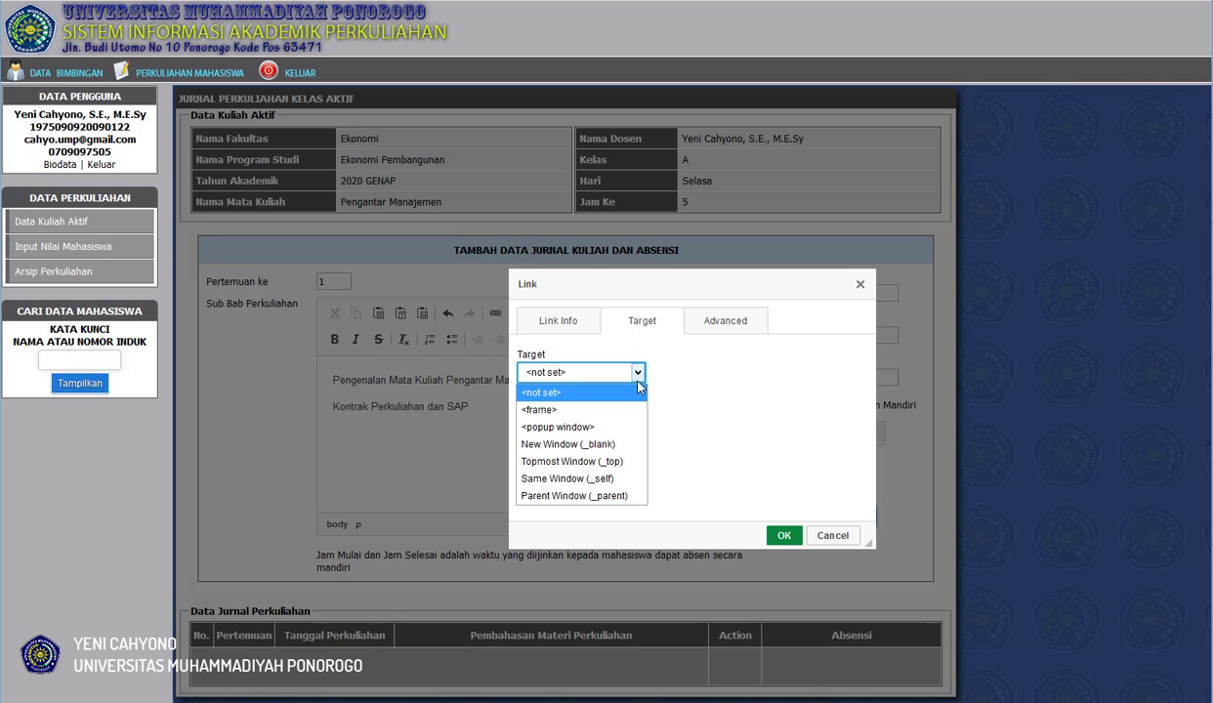
{"action": "left_click", "coordinate": [578, 444]}
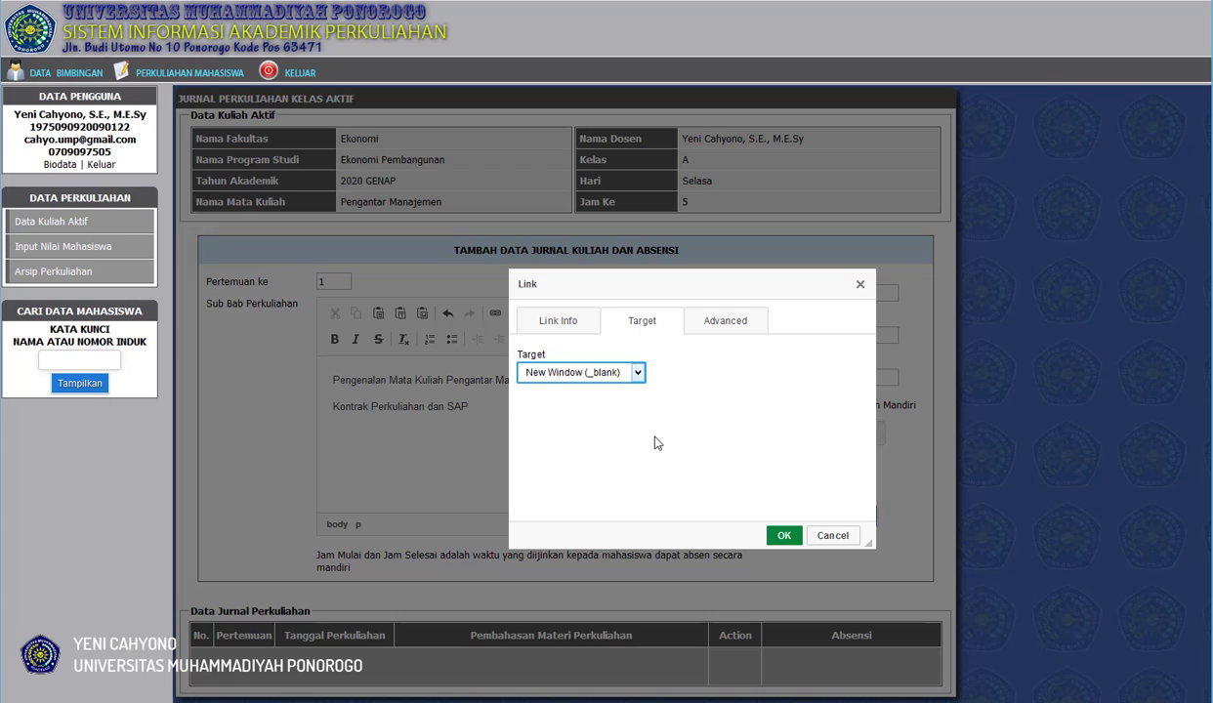
Set the link's target to a popup window with width 1080 and height 720.
{"action": "left_click", "coordinate": [605, 377]}
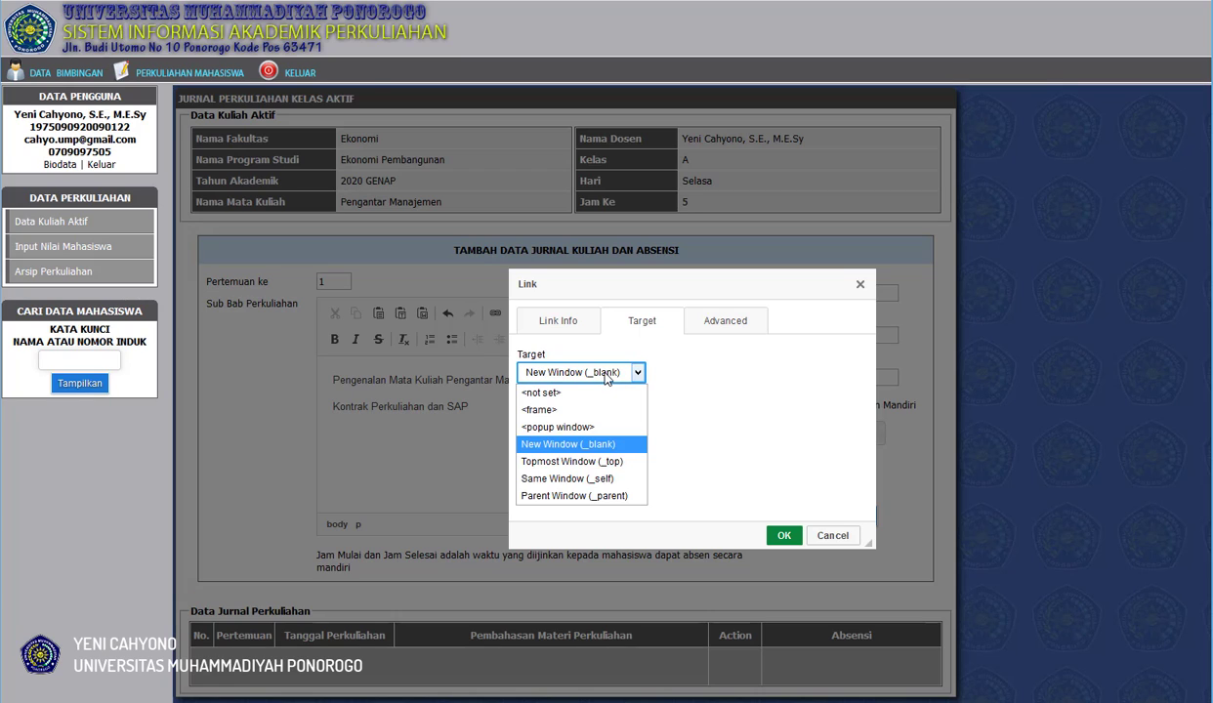
{"action": "left_click", "coordinate": [576, 427]}
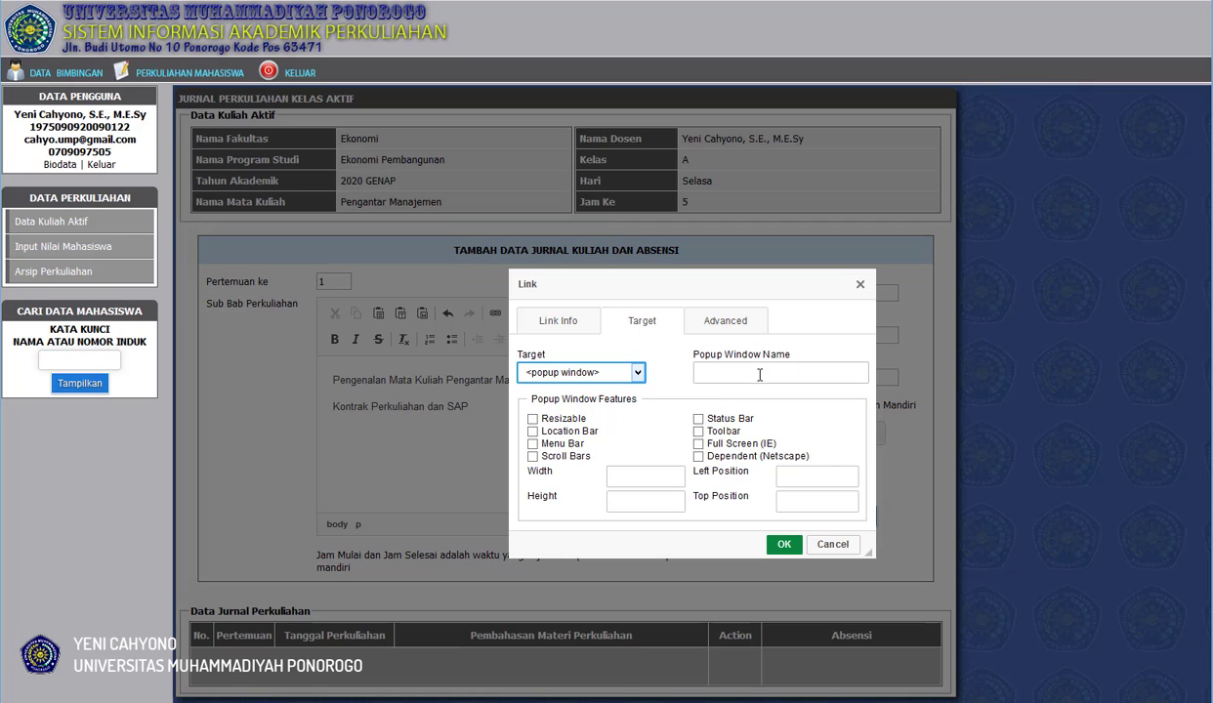
{"action": "left_click", "coordinate": [633, 475]}
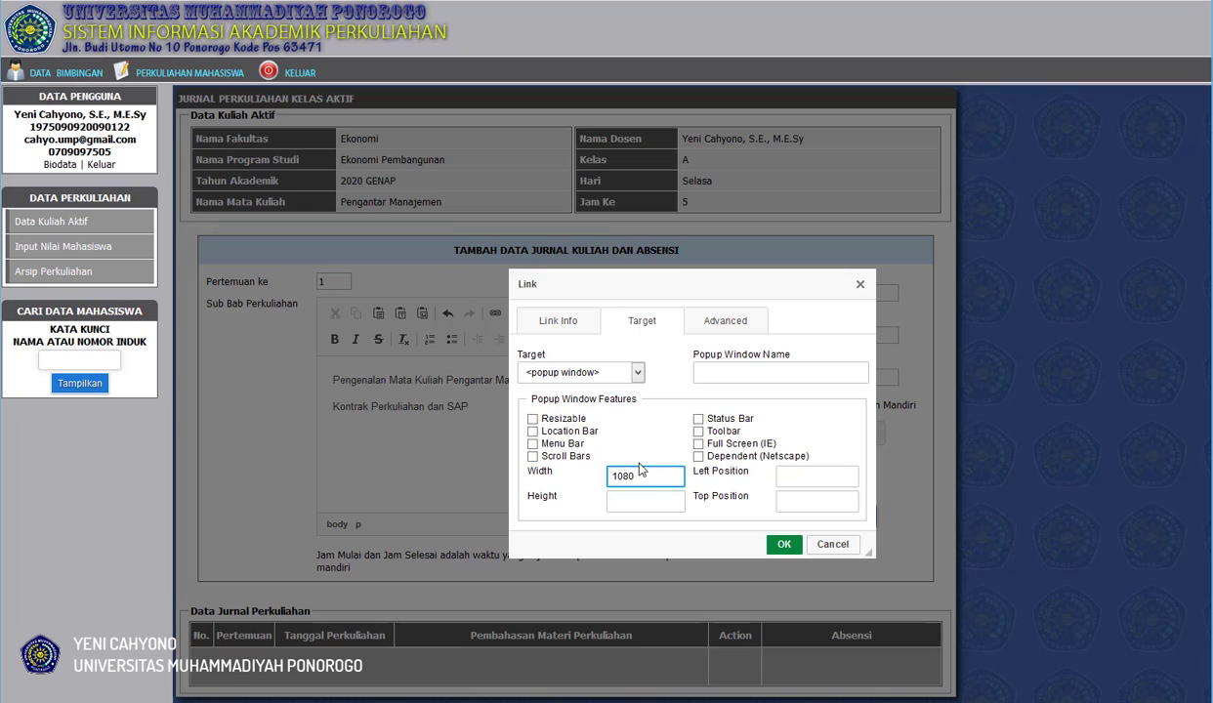
{"action": "left_click", "coordinate": [640, 496]}
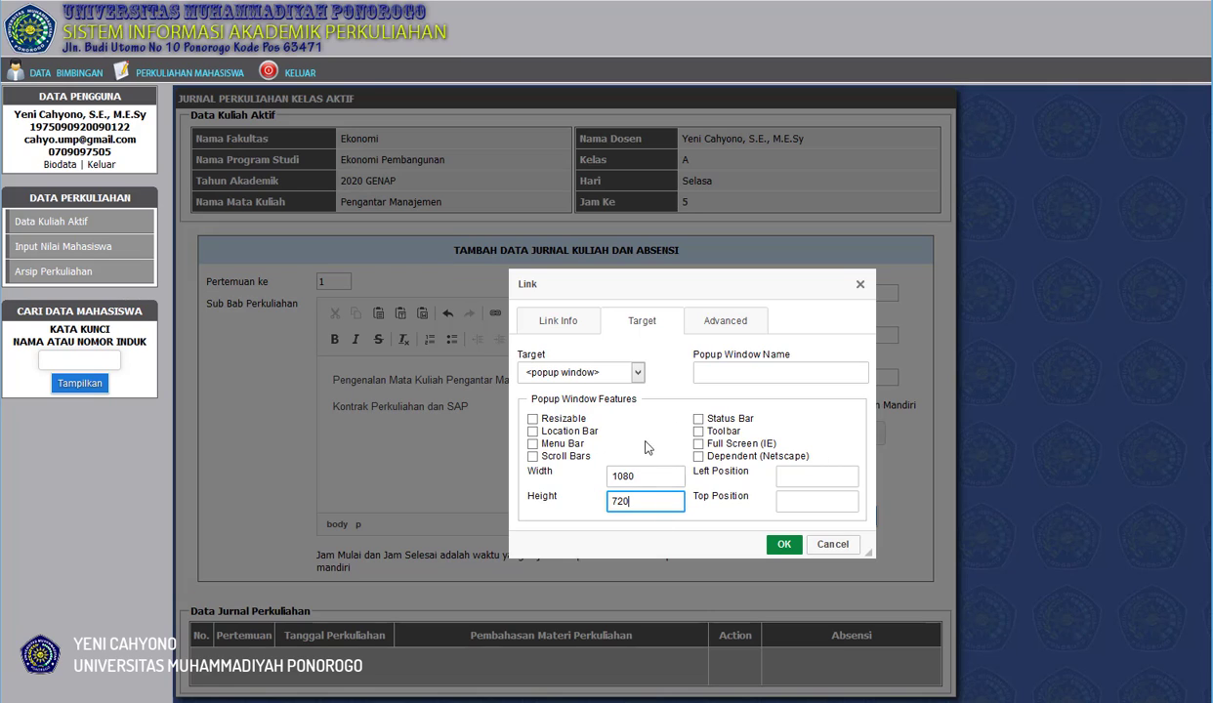
Switch the link's target to New Window (_blank) and back to popup window, and insert the link in the journal text.
{"action": "left_click", "coordinate": [639, 375]}
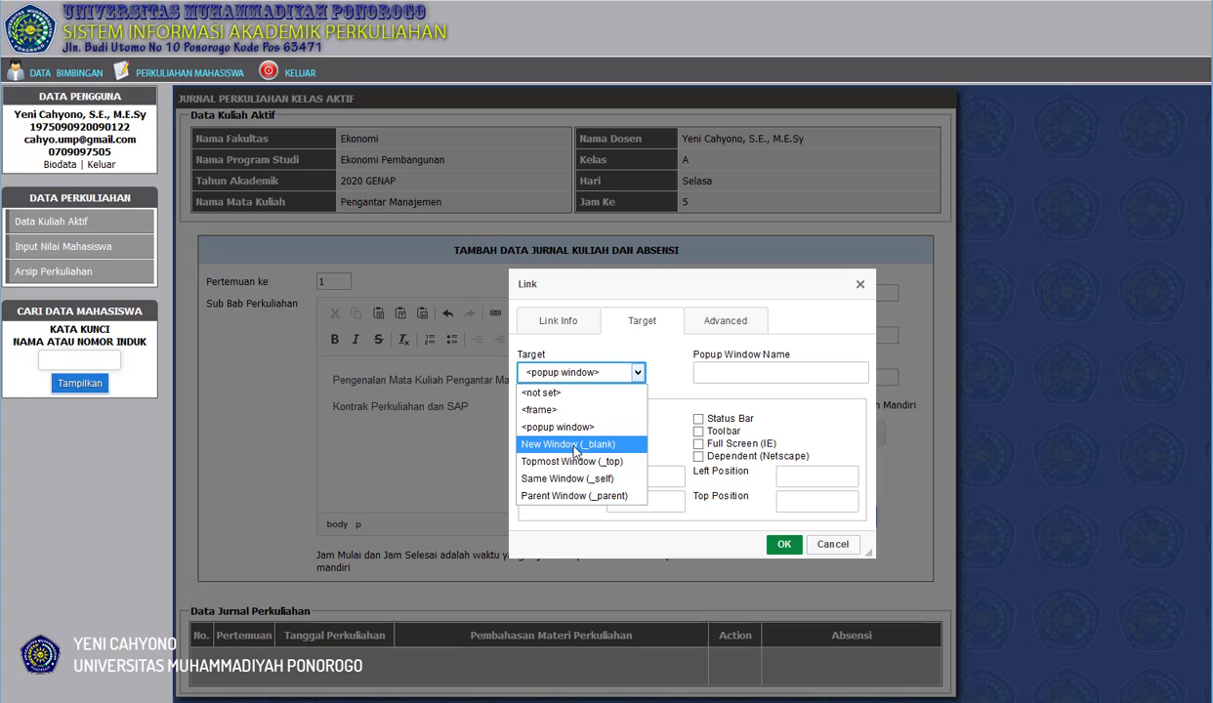
{"action": "left_click", "coordinate": [549, 448]}
{"action": "left_click", "coordinate": [618, 369]}
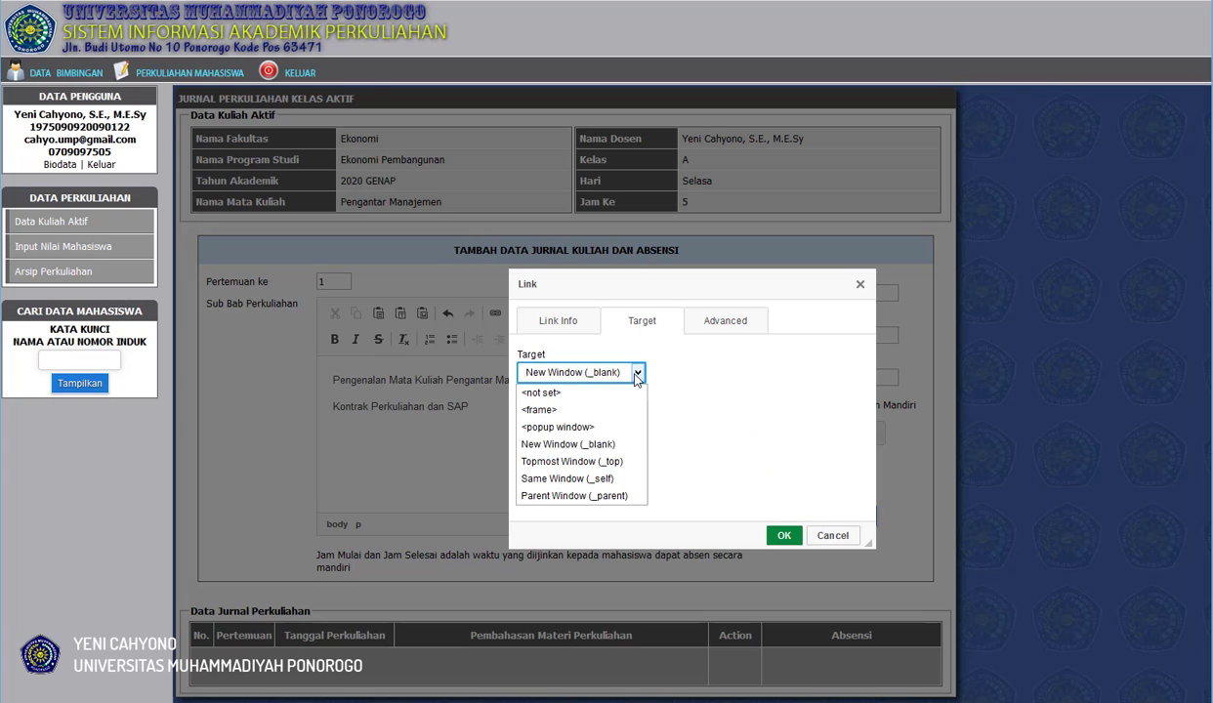
{"action": "left_click", "coordinate": [606, 439]}
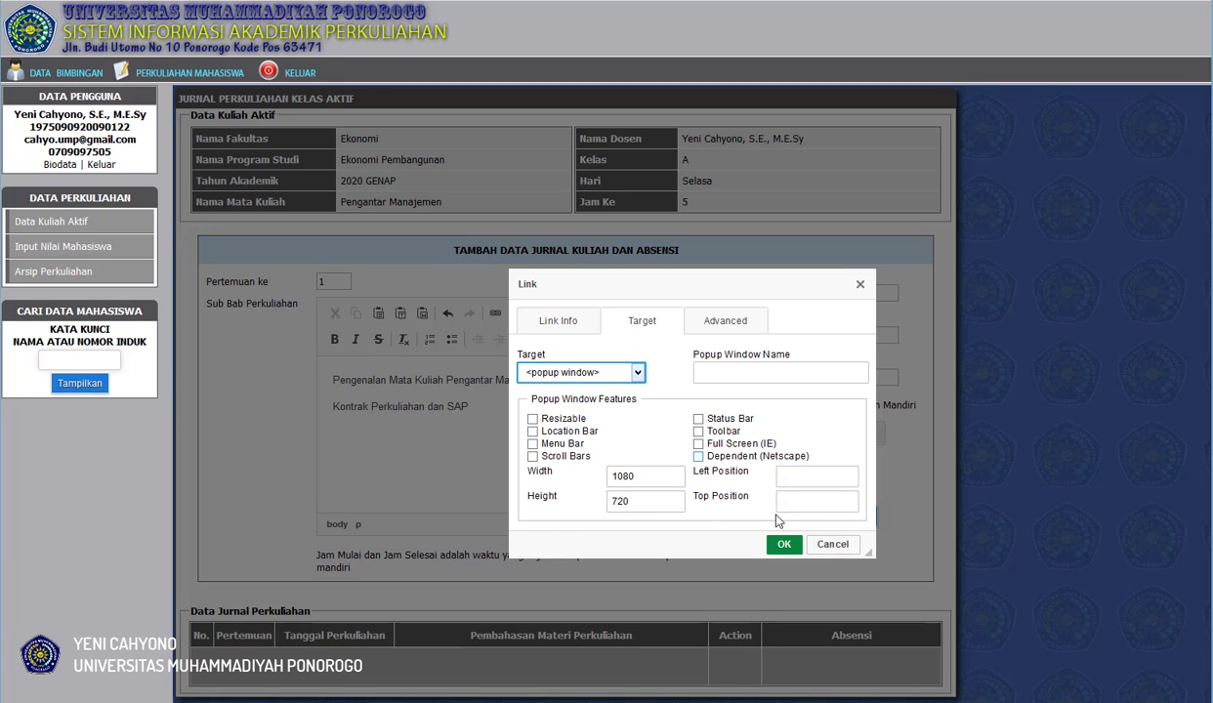
{"action": "left_click", "coordinate": [782, 545]}
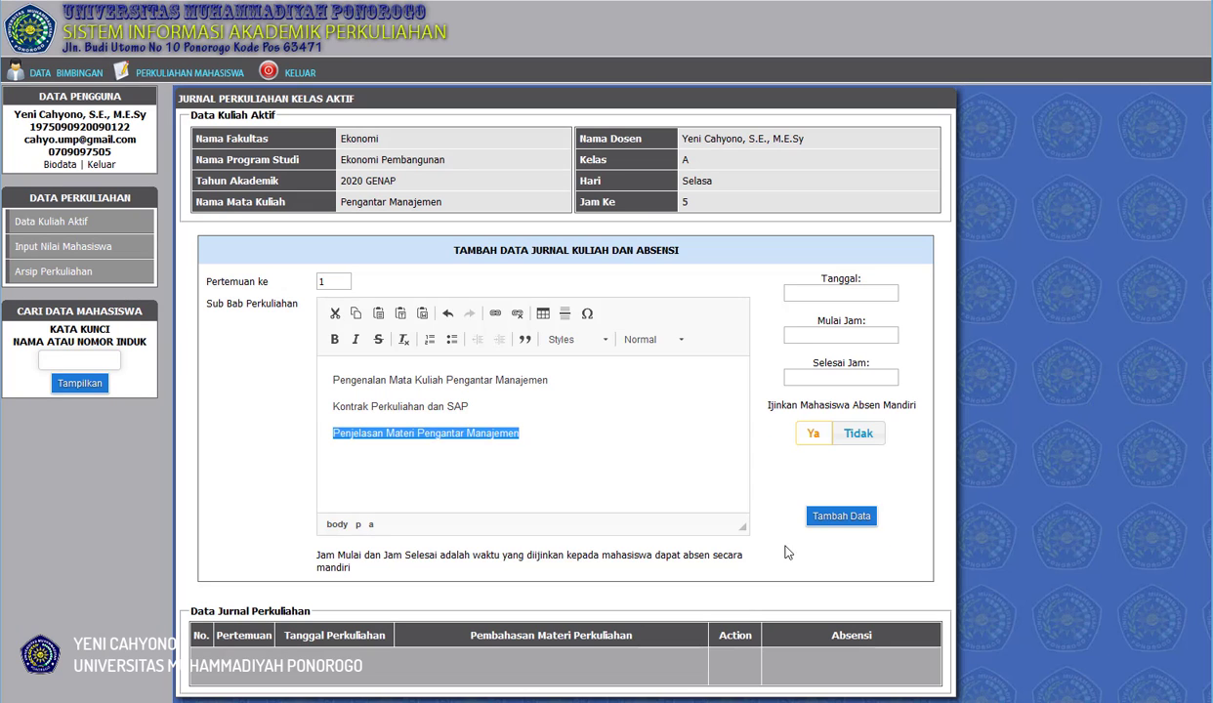
Start a new link on the line below "Penjelasan Materi Pengantar Manajemen" with the display text "Konsep Dasar Manajemen".
{"action": "left_click", "coordinate": [527, 485]}
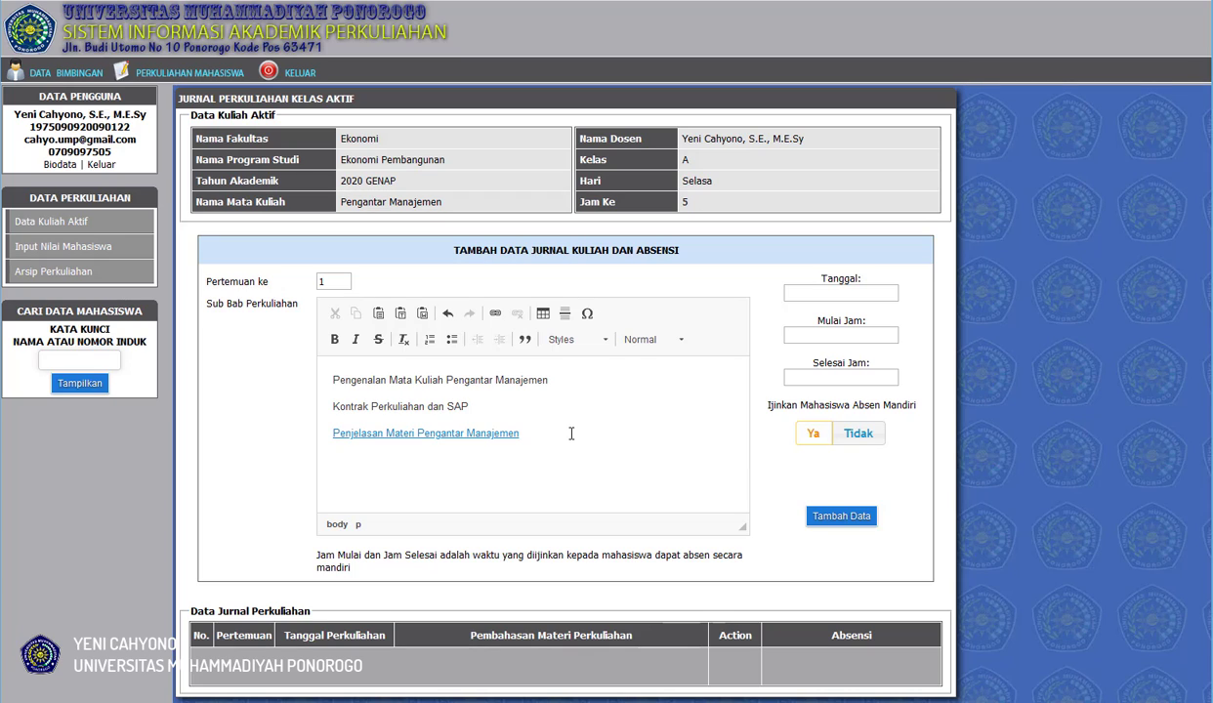
{"action": "key", "text": "Return"}
{"action": "left_click", "coordinate": [496, 315]}
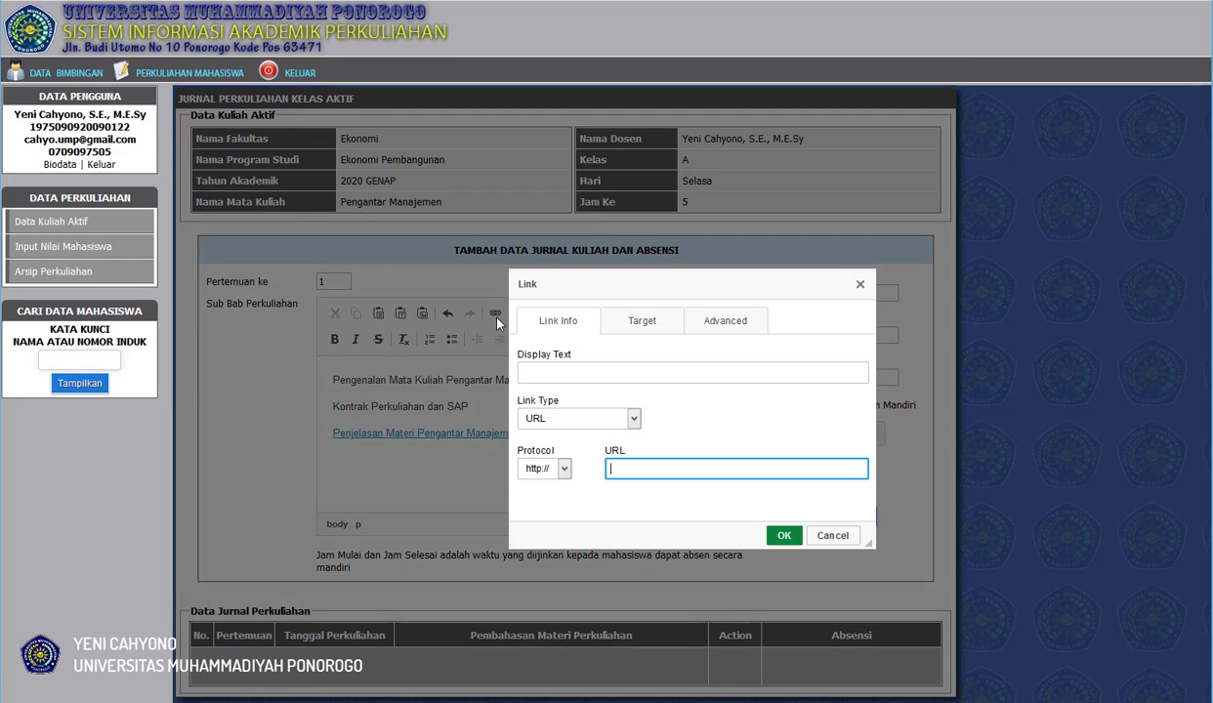
{"action": "left_click", "coordinate": [572, 369]}
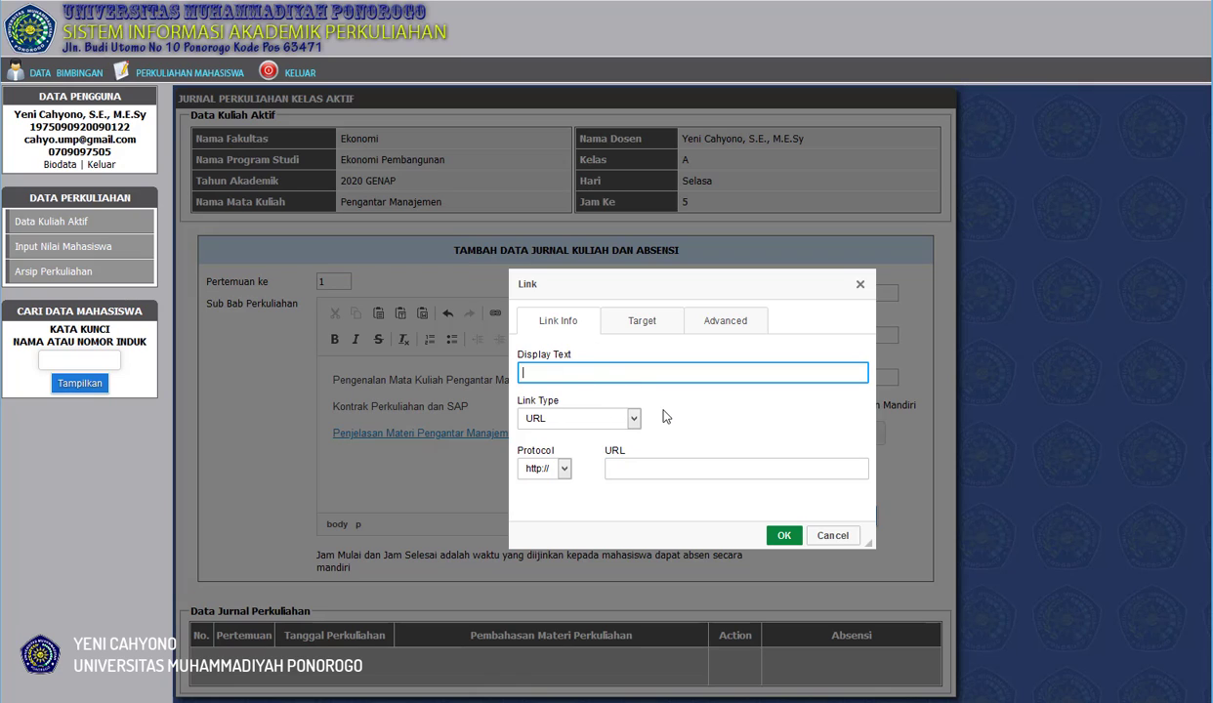
{"action": "type", "text": "Konsep Dasar Manajemn"}
{"action": "key", "text": "BackSpace"}
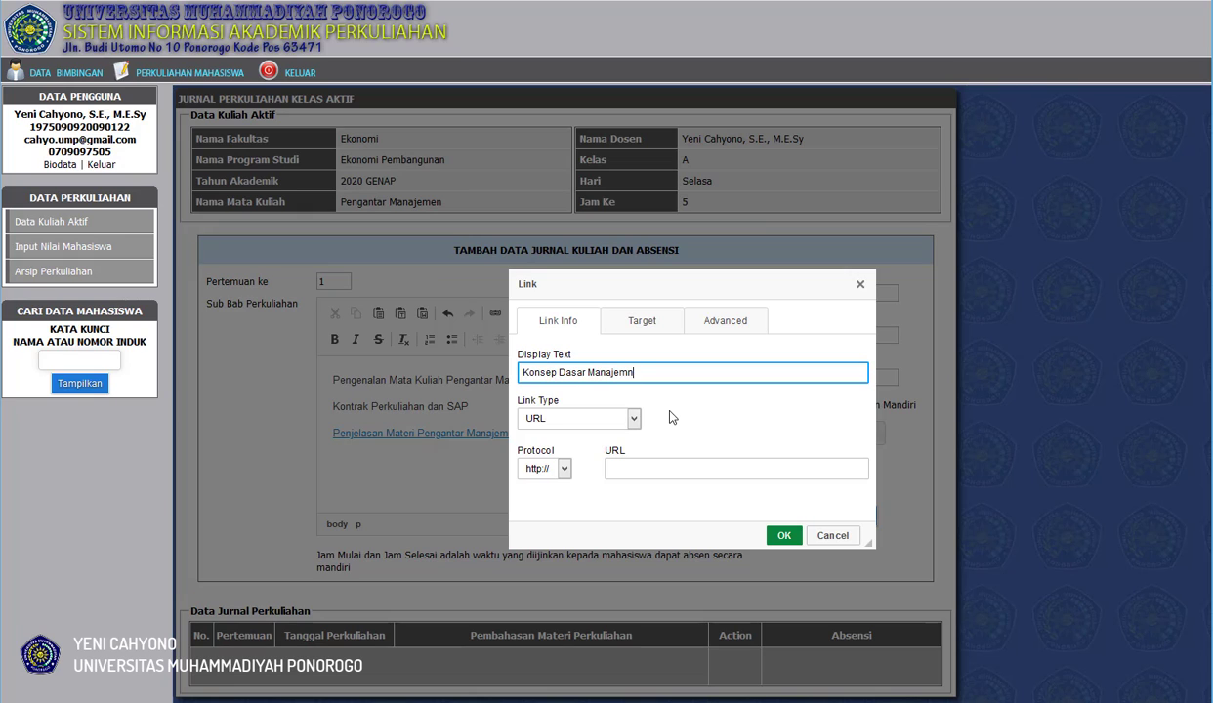
{"action": "type", "text": "e"}
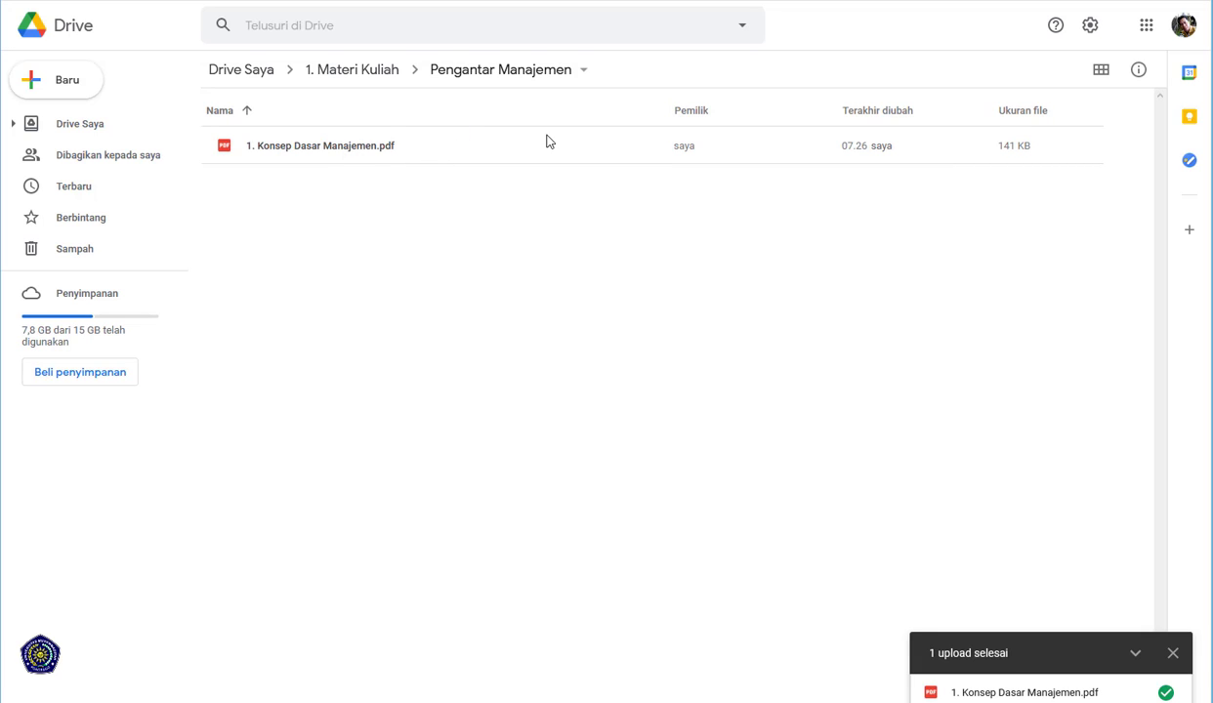
Switch to Google Drive, share "1. Konsep Dasar Manajemen.pdf" with anyone who has the link (Siapa saja yang memiliki link), and copy its link.
{"action": "left_click", "coordinate": [446, 153]}
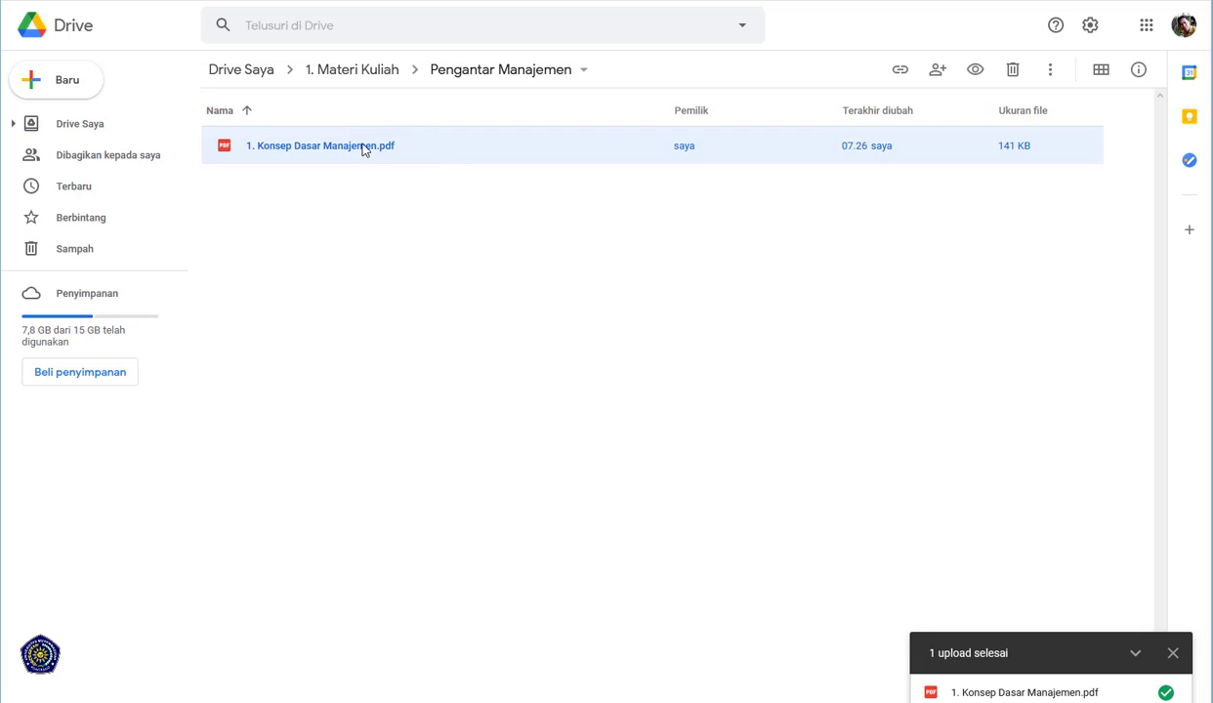
{"action": "left_click", "coordinate": [900, 70]}
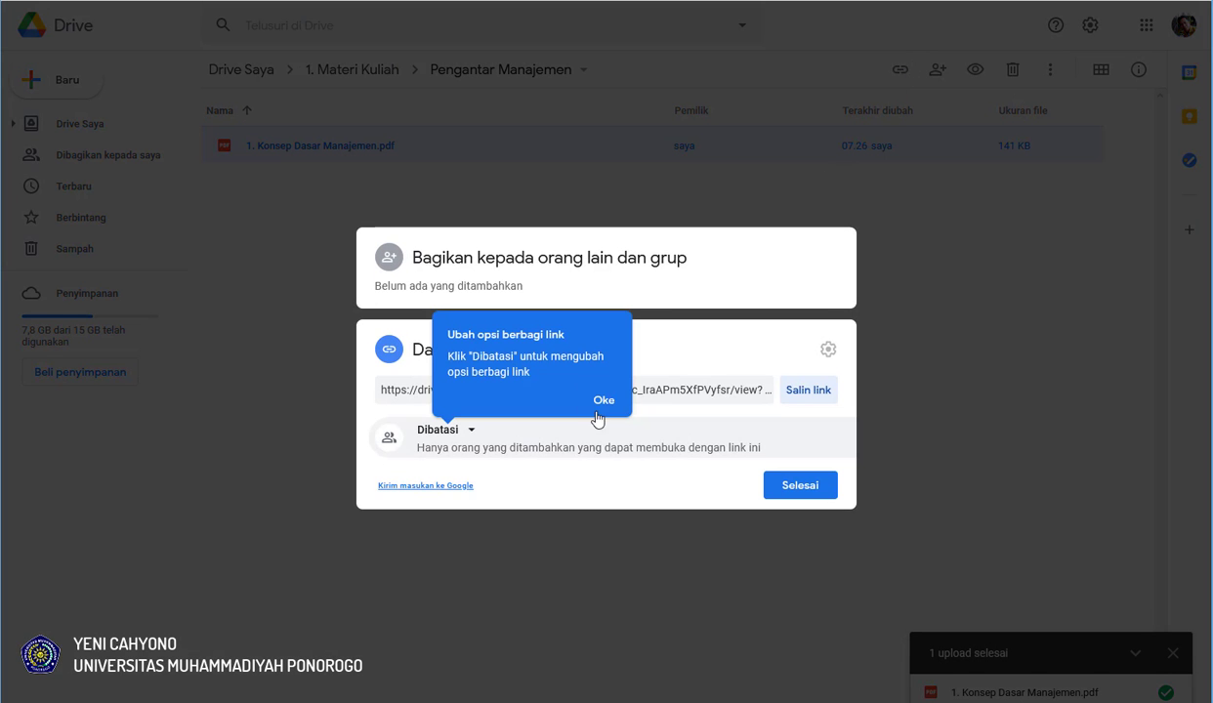
{"action": "left_click", "coordinate": [603, 402]}
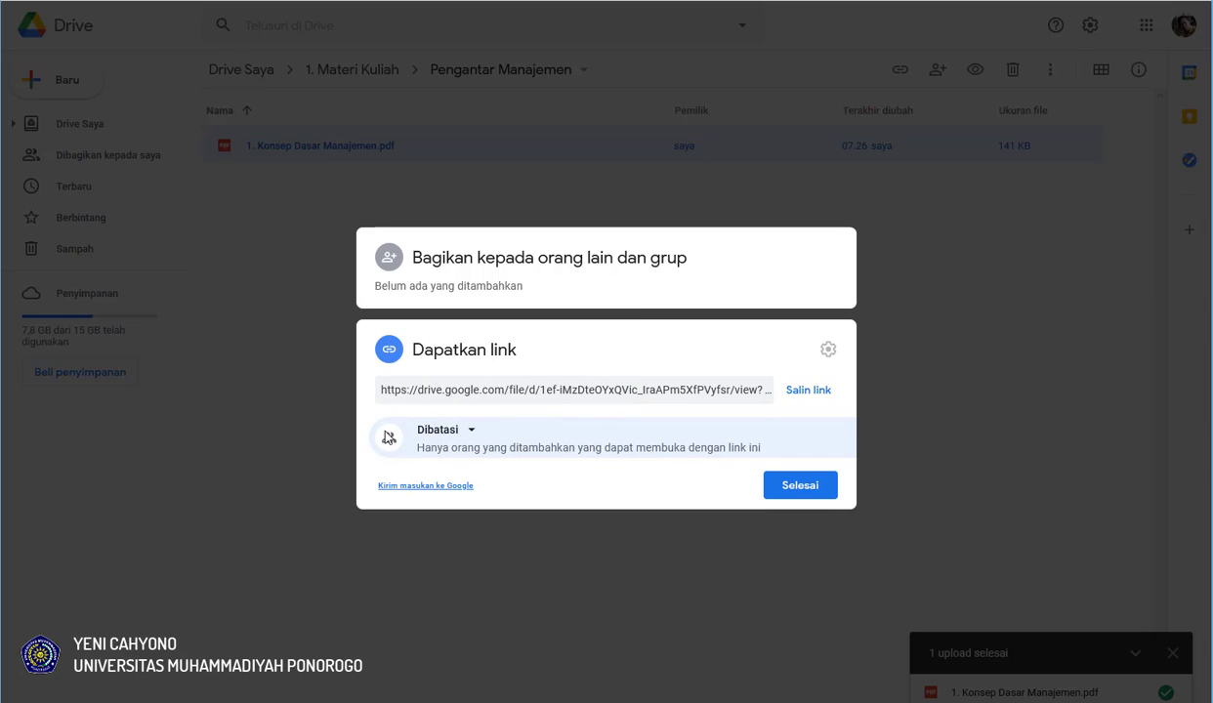
{"action": "left_click", "coordinate": [471, 431]}
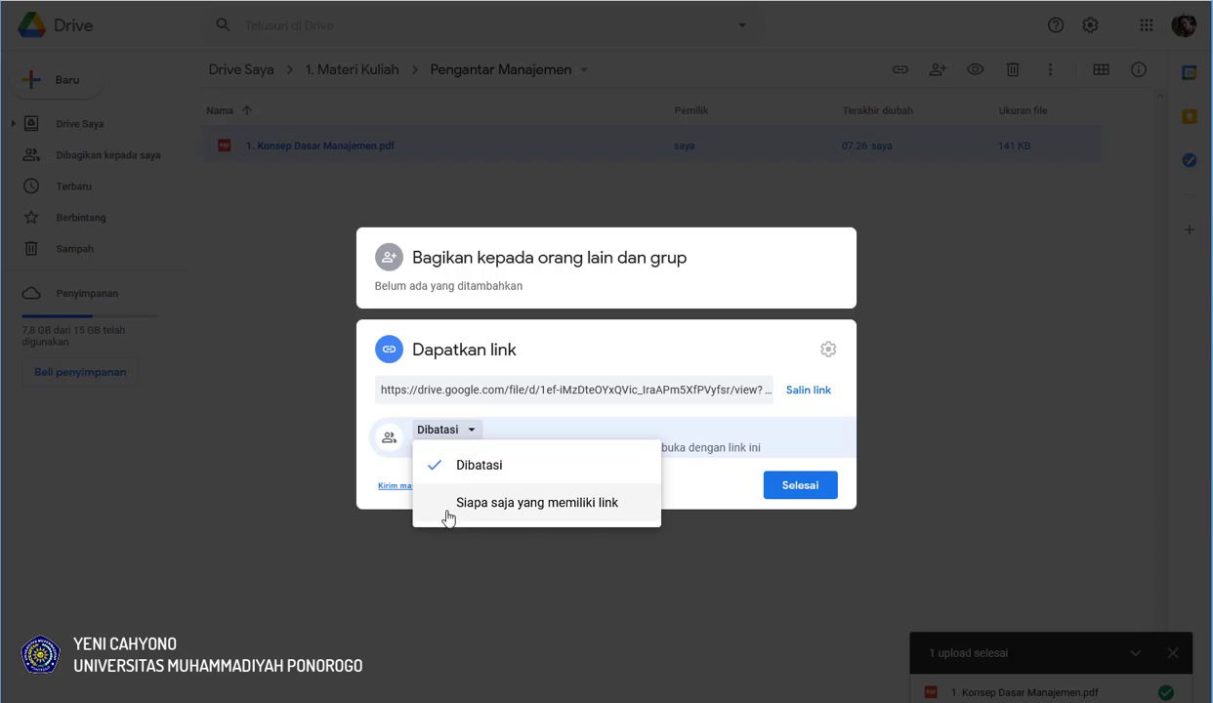
{"action": "left_click", "coordinate": [573, 512]}
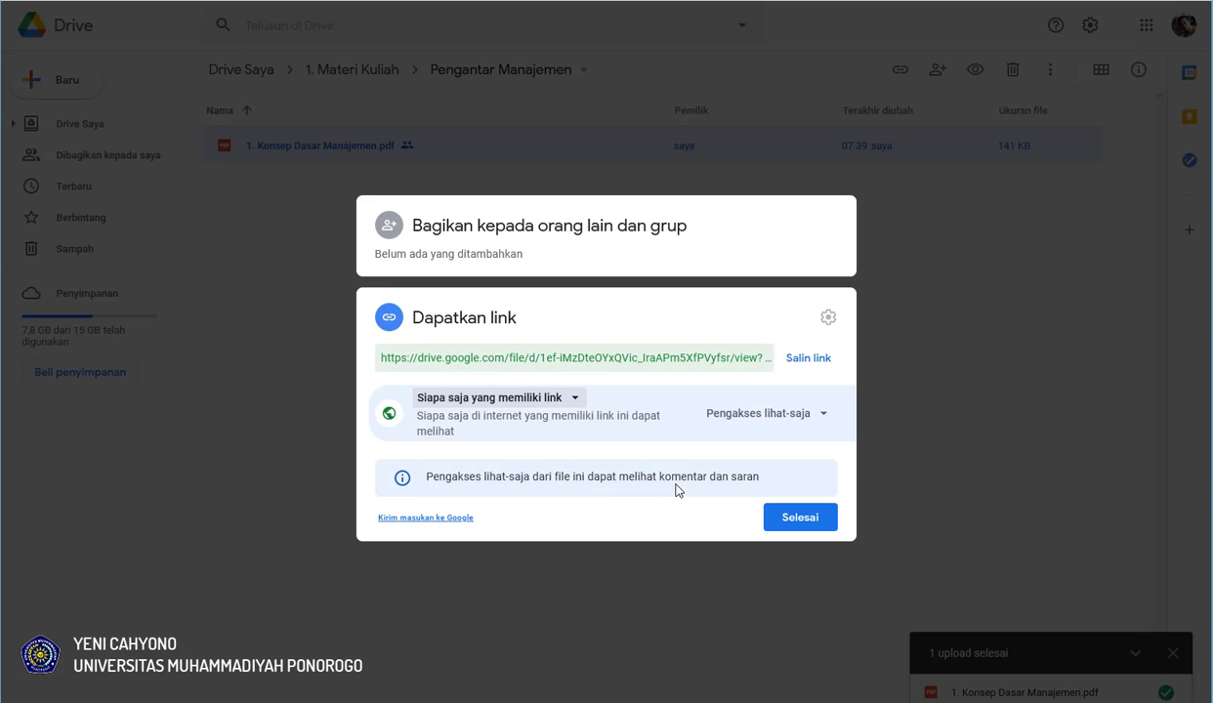
{"action": "left_click", "coordinate": [810, 360]}
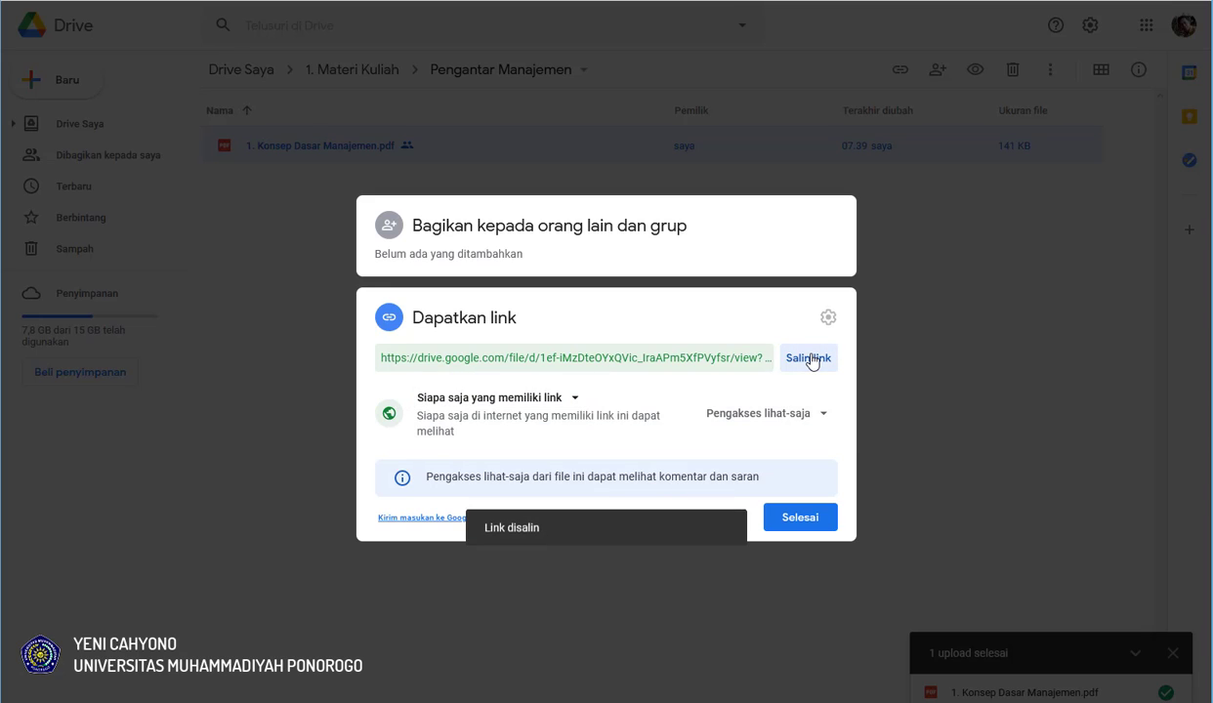
{"action": "left_click", "coordinate": [801, 518]}
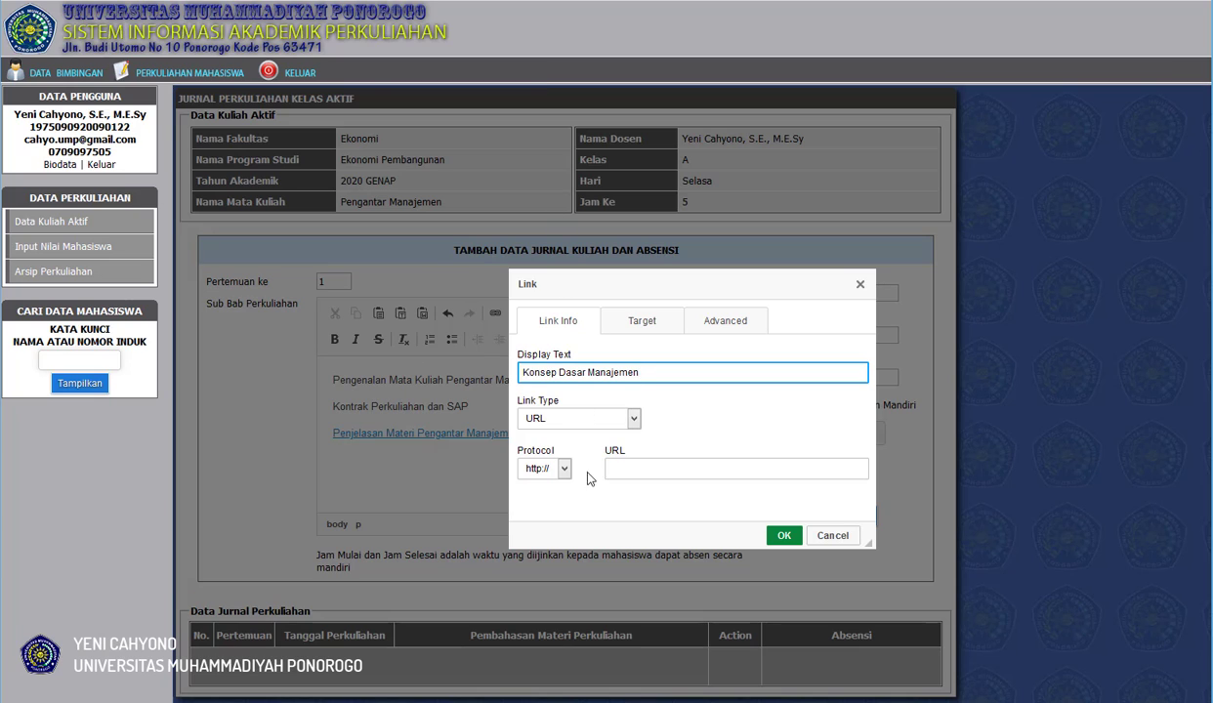
Return to the academic system's link dialog and paste the copied Drive address as the URL.
{"action": "left_click", "coordinate": [619, 468]}
{"action": "right_click", "coordinate": [625, 470]}
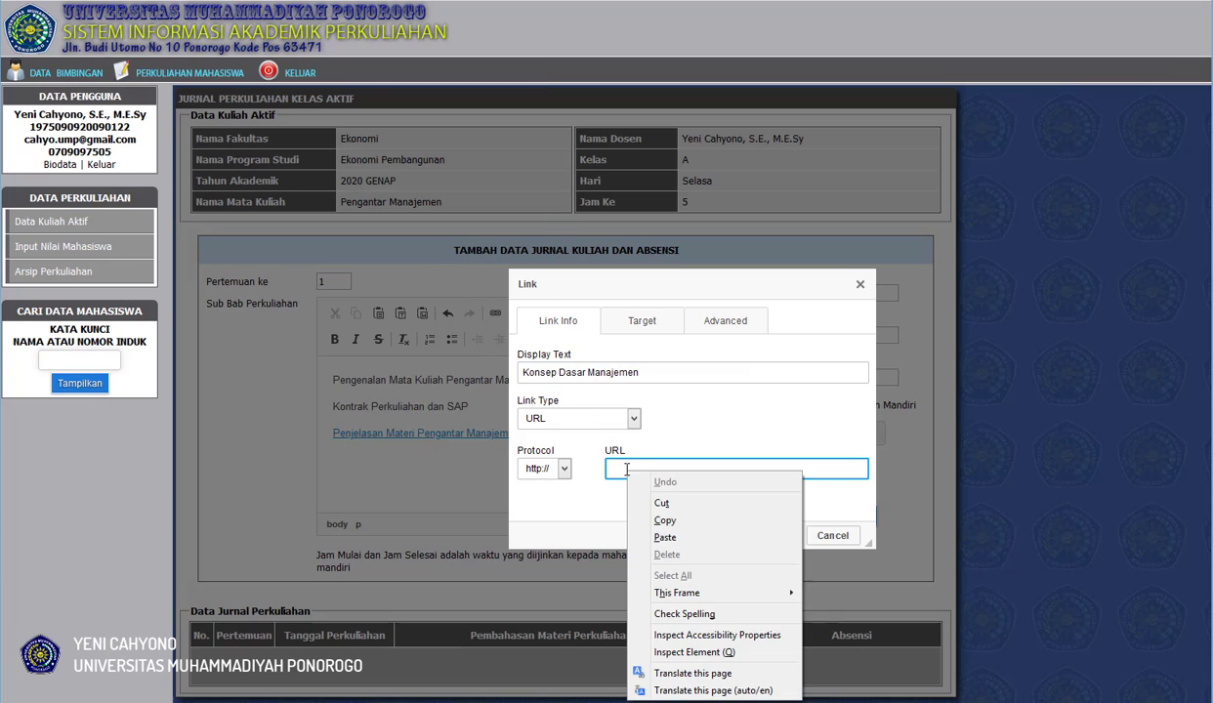
{"action": "left_click", "coordinate": [665, 538]}
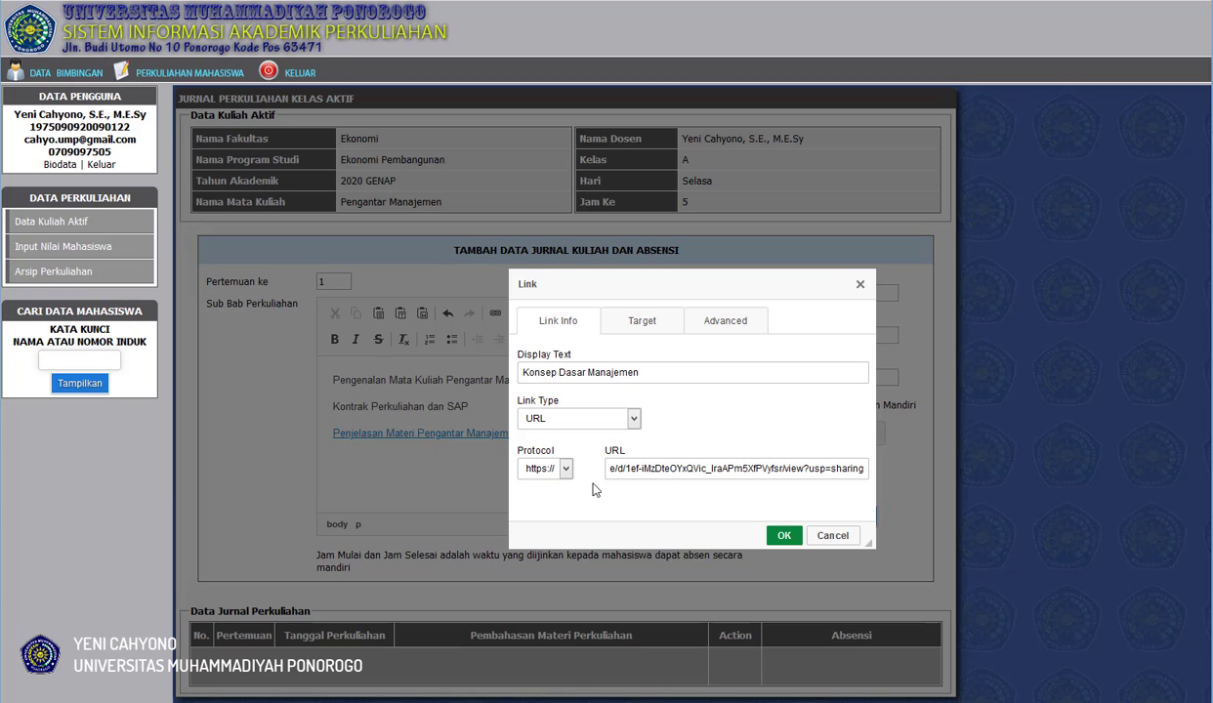
Set the "Konsep Dasar Manajemen" link's target to New Window (_blank) and insert it in the journal text.
{"action": "left_click", "coordinate": [639, 325]}
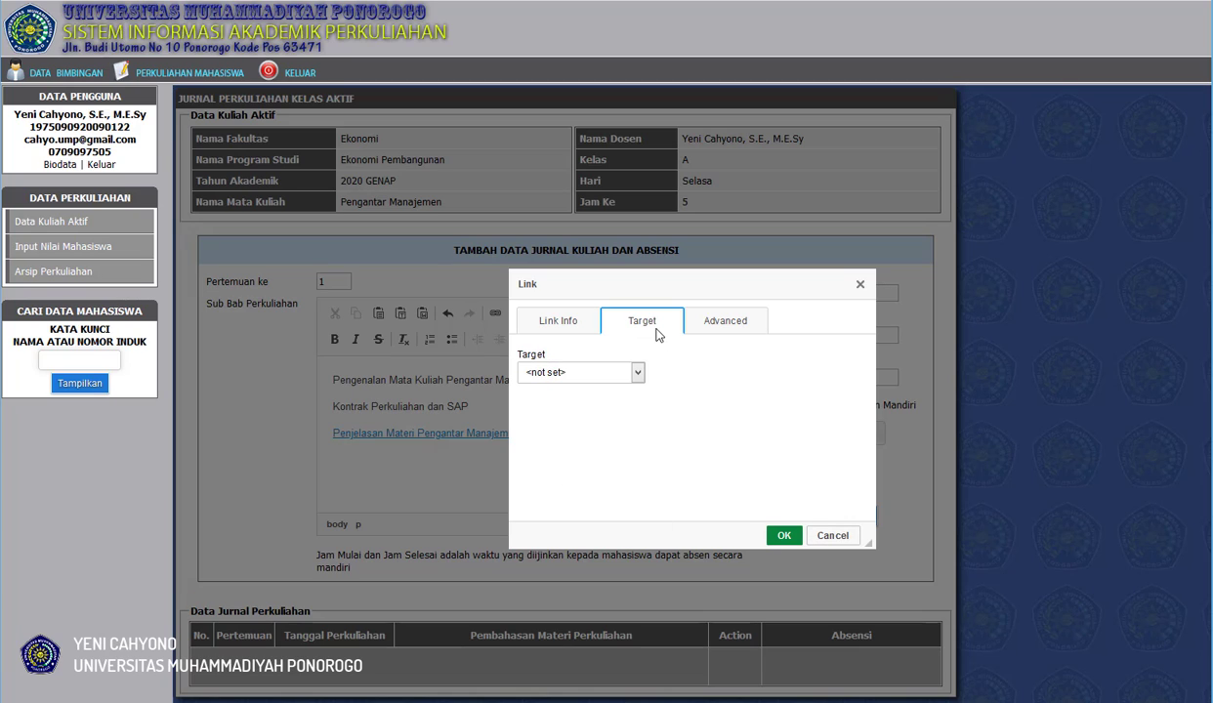
{"action": "left_click", "coordinate": [638, 374]}
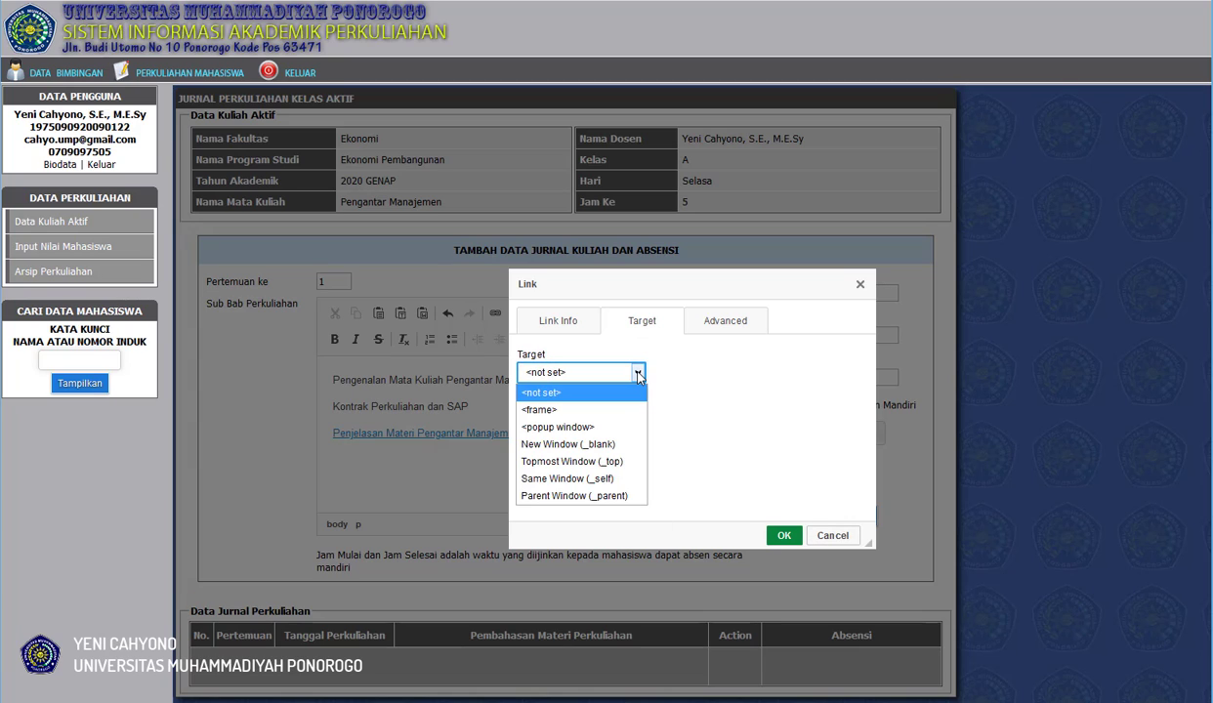
{"action": "left_click", "coordinate": [563, 448]}
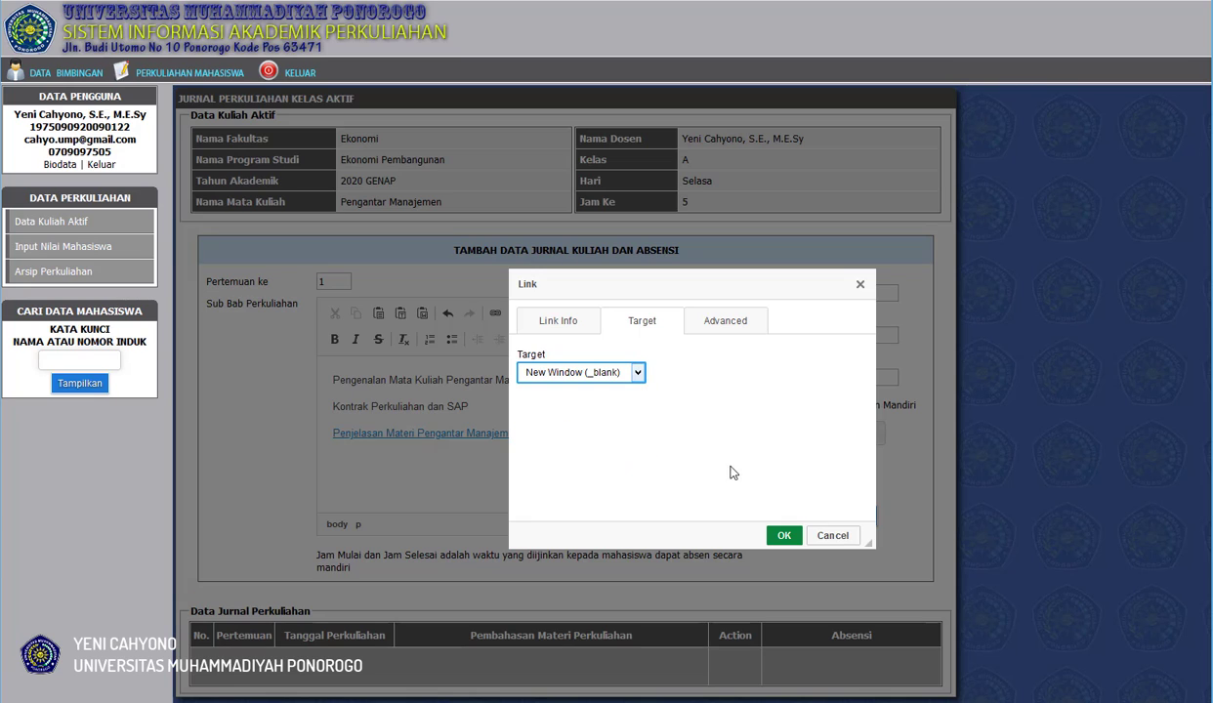
{"action": "left_click", "coordinate": [783, 535]}
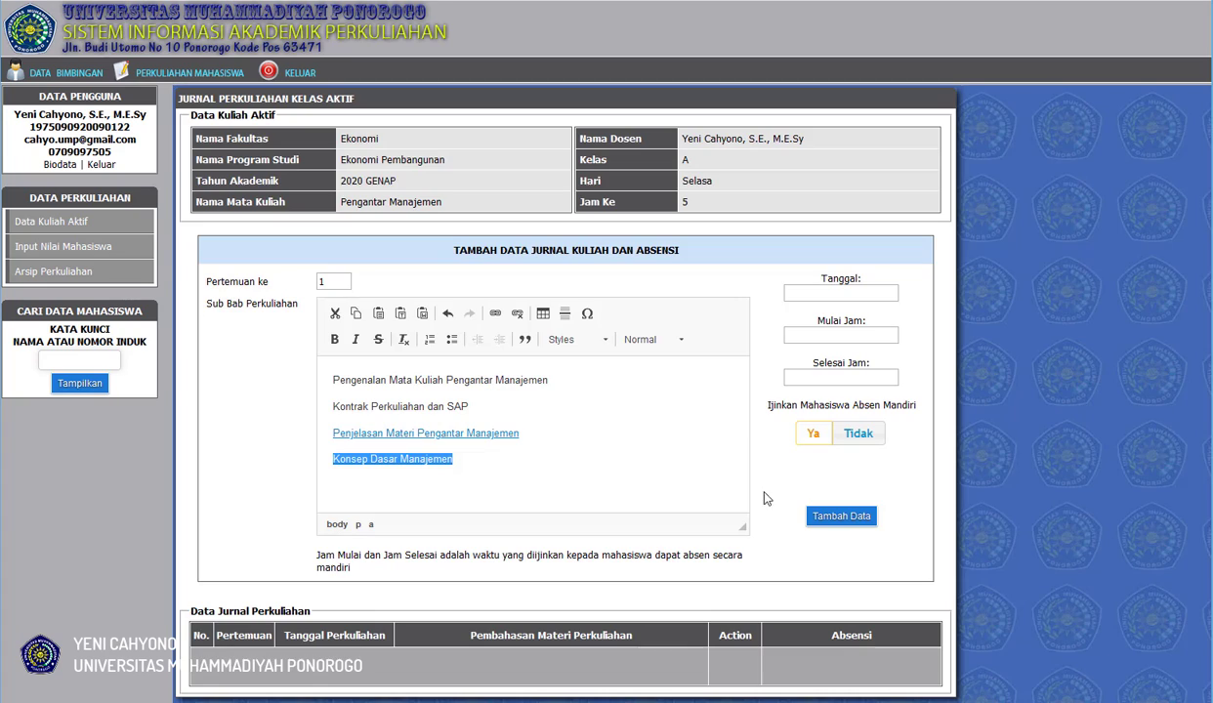
{"action": "left_click", "coordinate": [522, 454]}
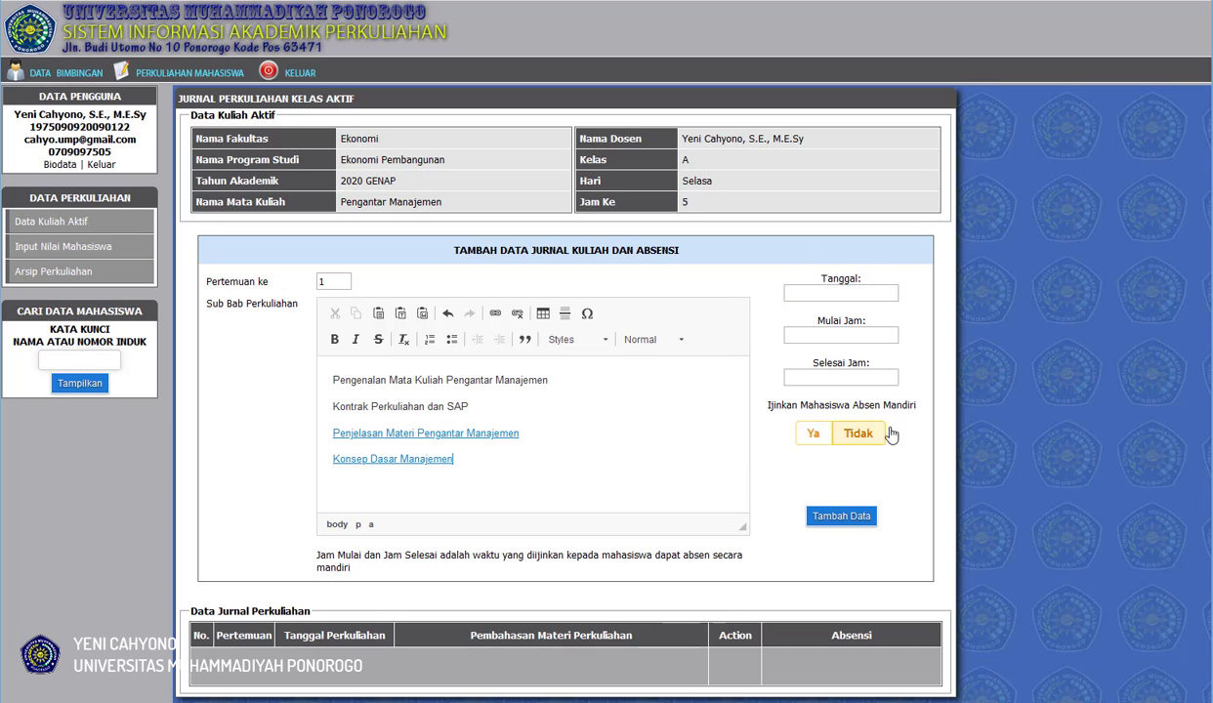
Set the meeting's date to 2021-03-01 and its start time to 07:40.
{"action": "left_click", "coordinate": [803, 291]}
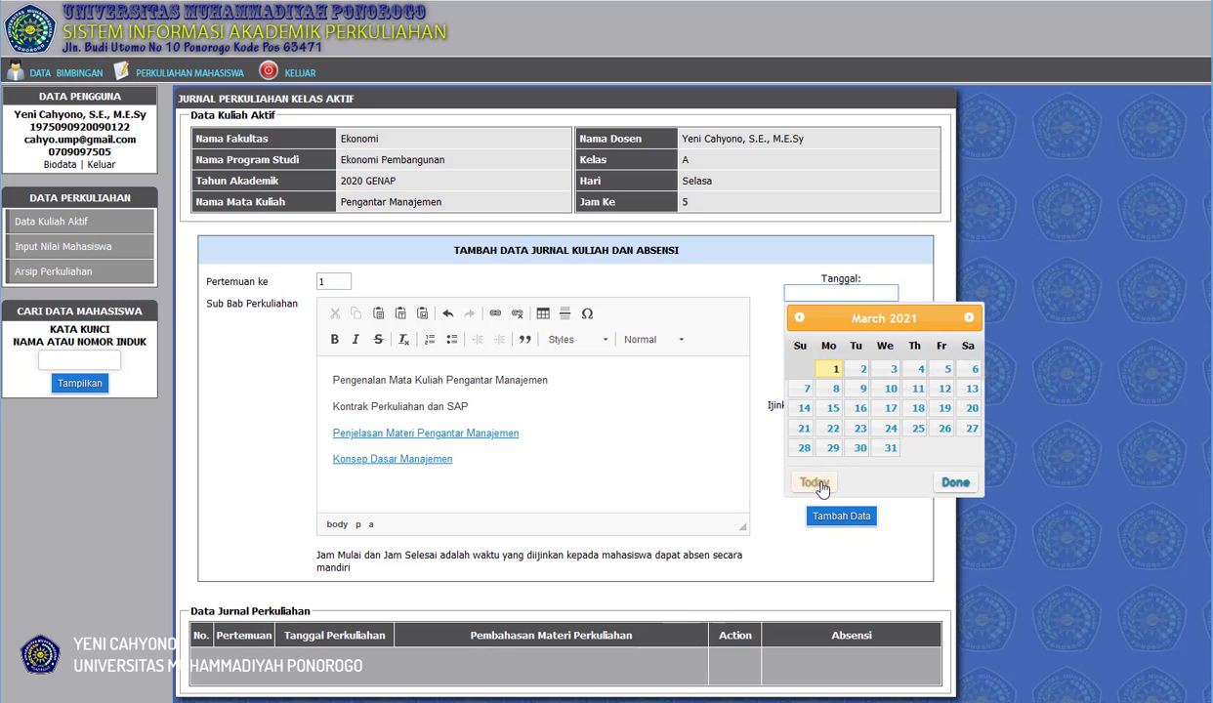
{"action": "left_click", "coordinate": [822, 376]}
{"action": "left_click", "coordinate": [846, 335]}
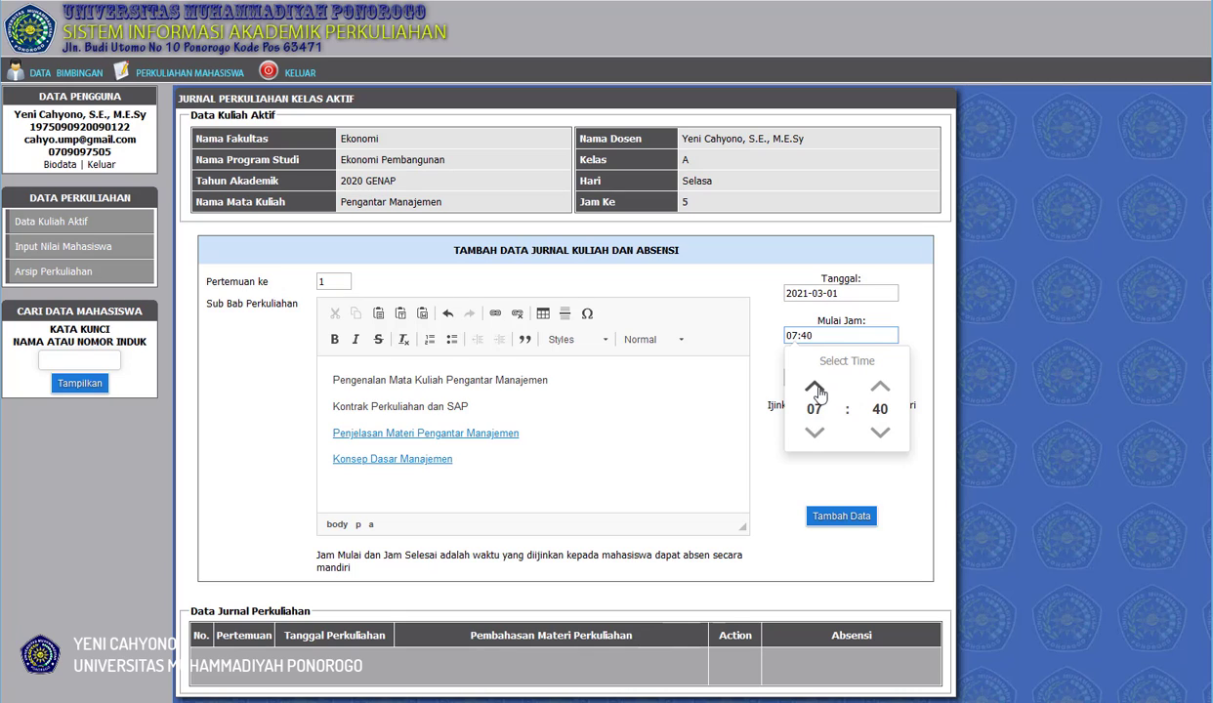
{"action": "left_click", "coordinate": [815, 389]}
{"action": "left_click", "coordinate": [815, 433]}
{"action": "left_click", "coordinate": [880, 388]}
{"action": "left_click", "coordinate": [880, 433]}
{"action": "left_click", "coordinate": [790, 477]}
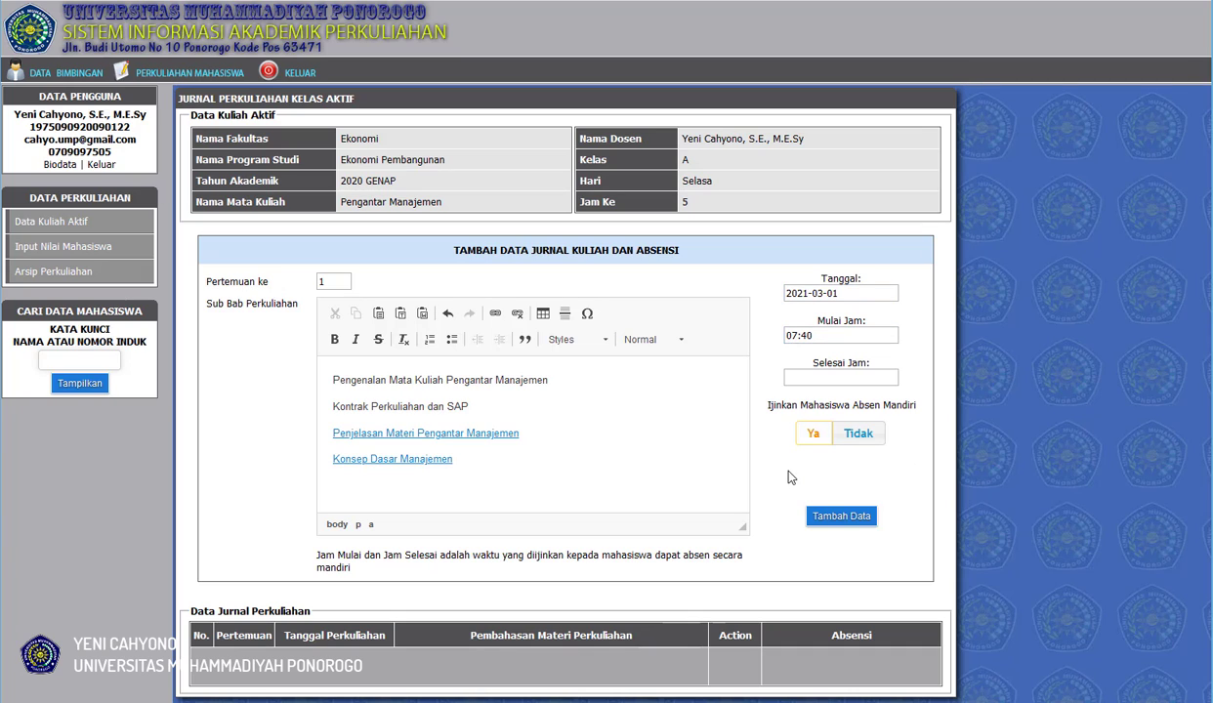
Set the meeting's end time (Selesai Jam) to 09:40.
{"action": "left_click", "coordinate": [824, 377]}
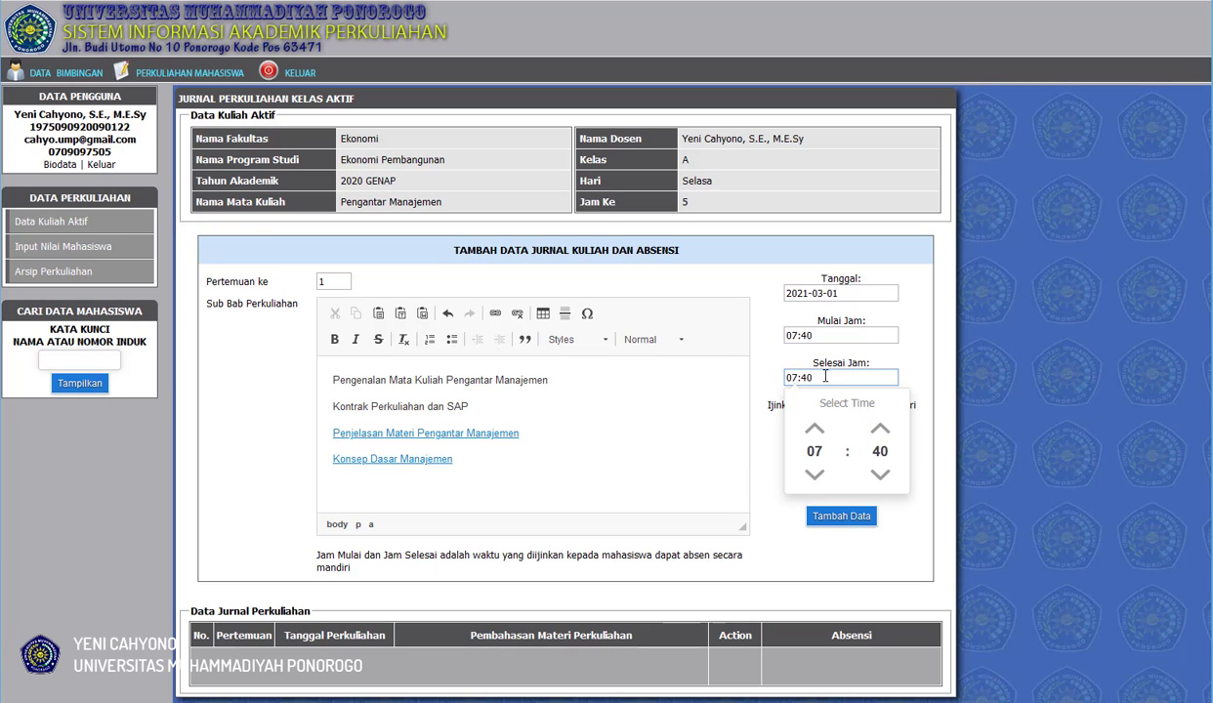
{"action": "left_click", "coordinate": [814, 430]}
{"action": "left_click", "coordinate": [816, 433]}
{"action": "left_click", "coordinate": [901, 514]}
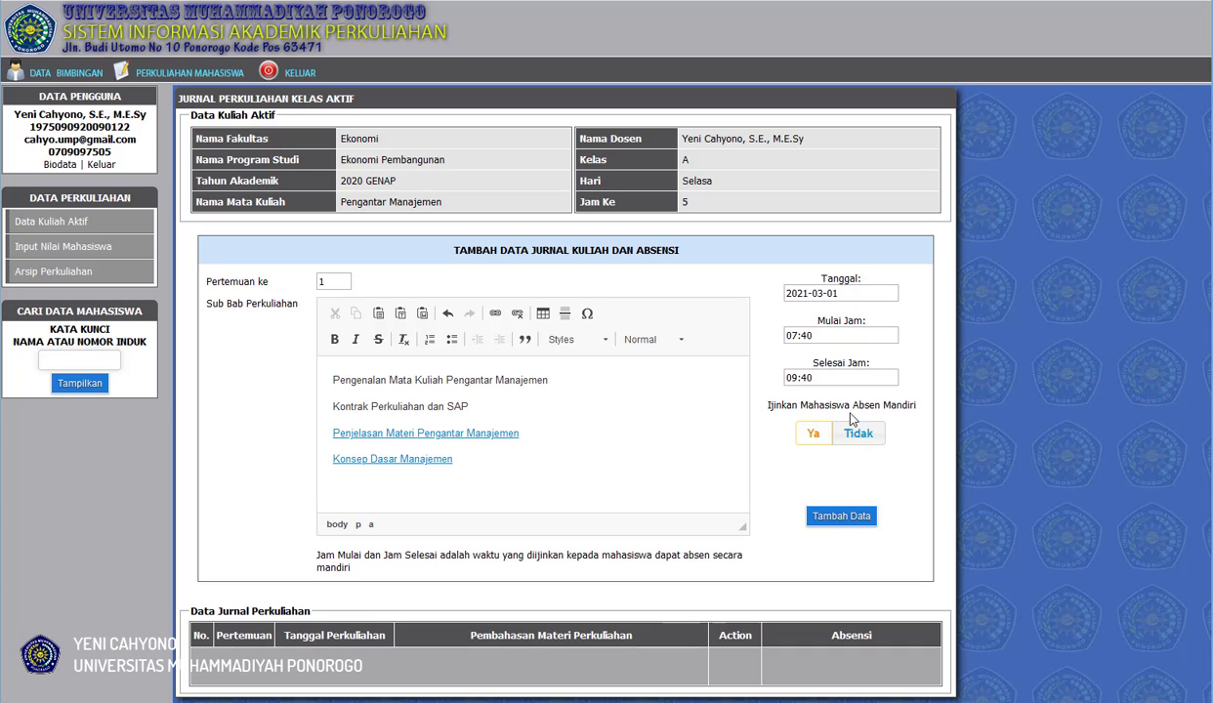
Allow students to record their own attendance (Ya) and add the first meeting's journal entry.
{"action": "left_click", "coordinate": [814, 436]}
{"action": "left_click", "coordinate": [846, 521]}
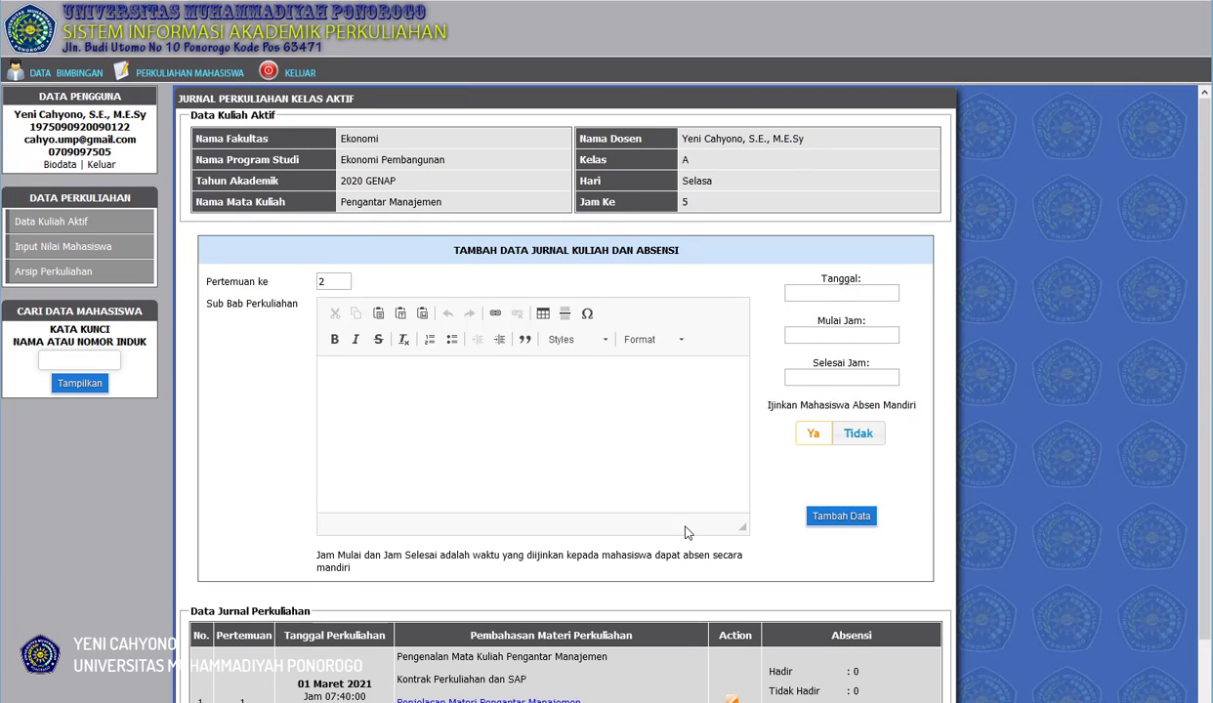
Check the "Penjelasan Materi Pengantar Manajemen" link in the saved journal entry and close its video popup.
{"action": "scroll", "coordinate": [686, 532], "scroll_direction": "down", "scroll_amount": 1}
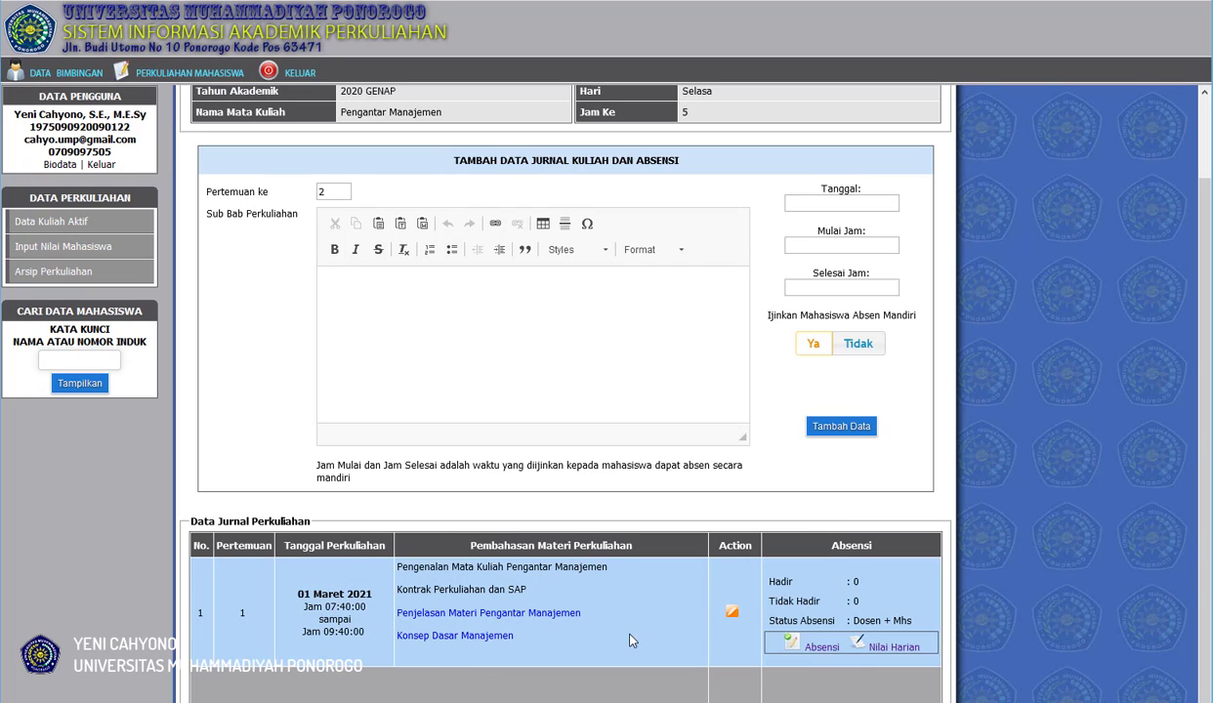
{"action": "left_click", "coordinate": [556, 620]}
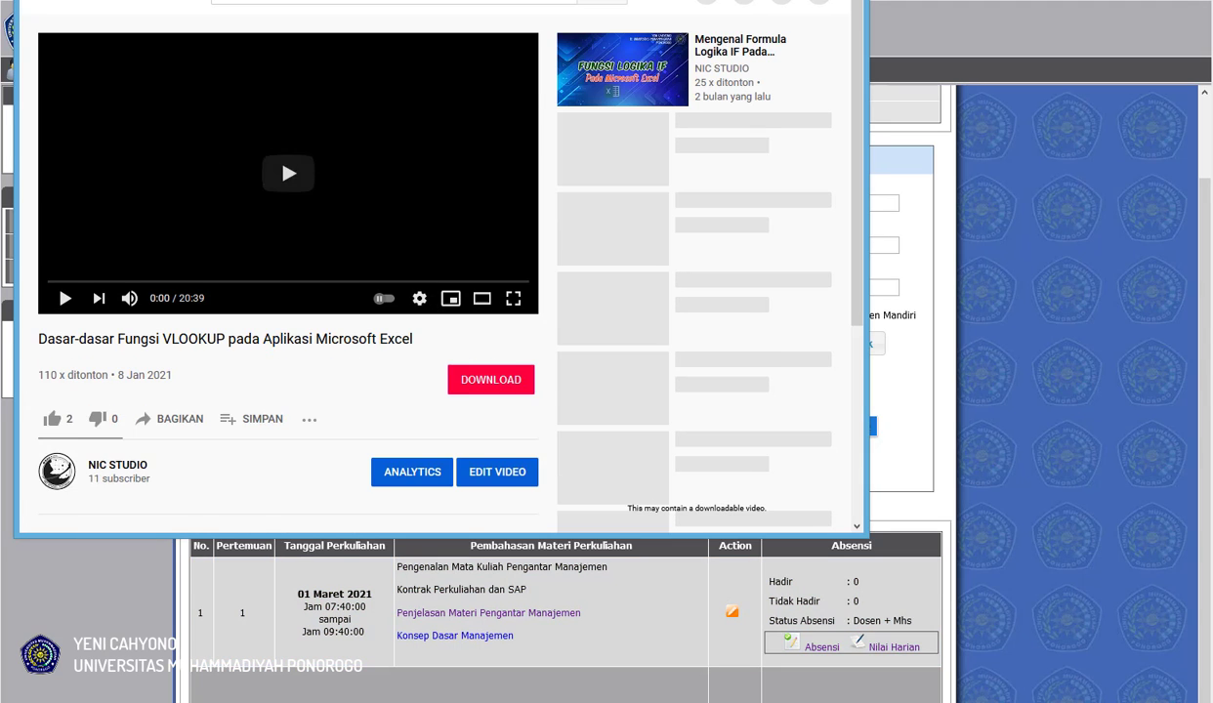
{"action": "left_click_drag", "start_coordinate": [498, 0], "coordinate": [672, 8]}
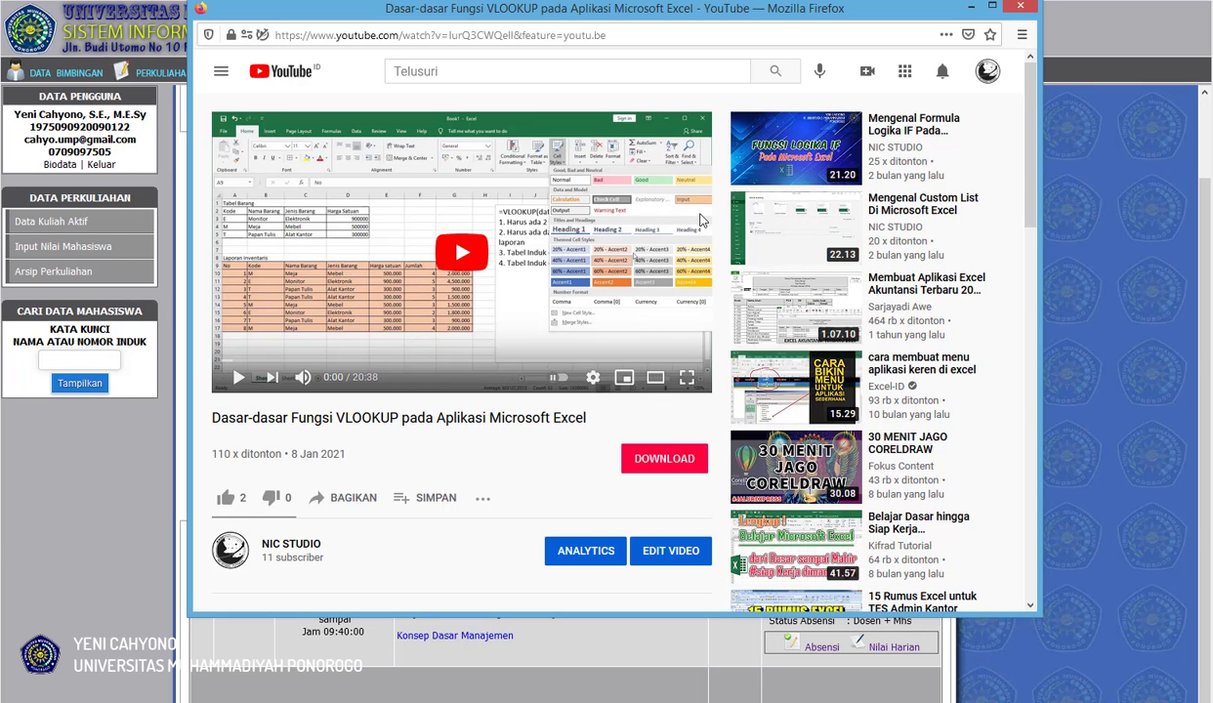
{"action": "left_click", "coordinate": [1021, 8]}
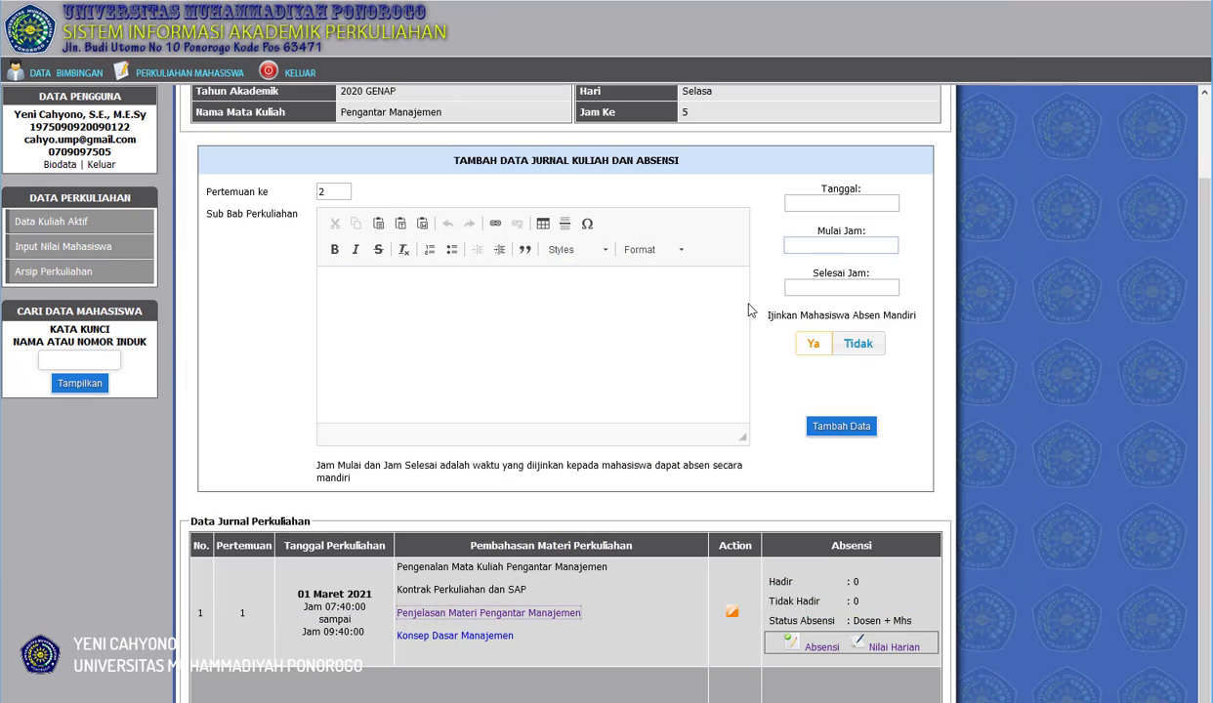
Open the "Konsep Dasar Manajemen" link in the saved journal entry and look through the PDF's pages.
{"action": "left_click", "coordinate": [488, 647]}
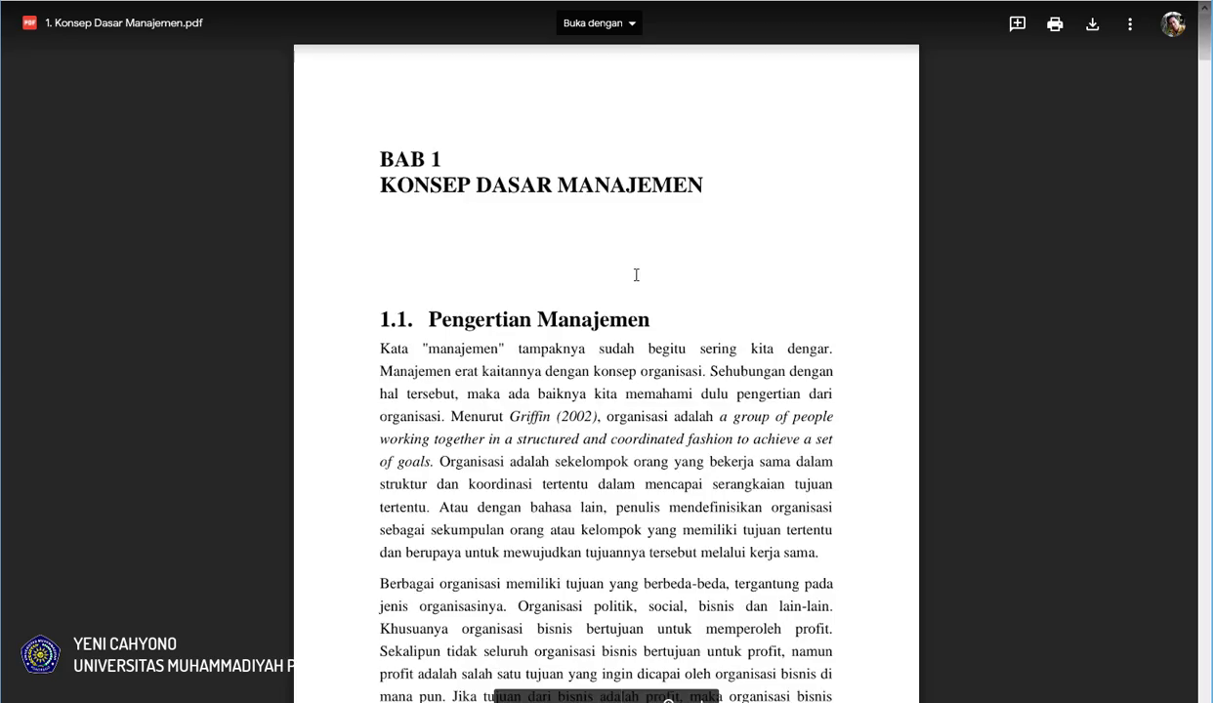
{"action": "scroll", "coordinate": [635, 275], "scroll_direction": "down", "scroll_amount": 8}
{"action": "scroll", "coordinate": [636, 275], "scroll_direction": "down", "scroll_amount": 20}
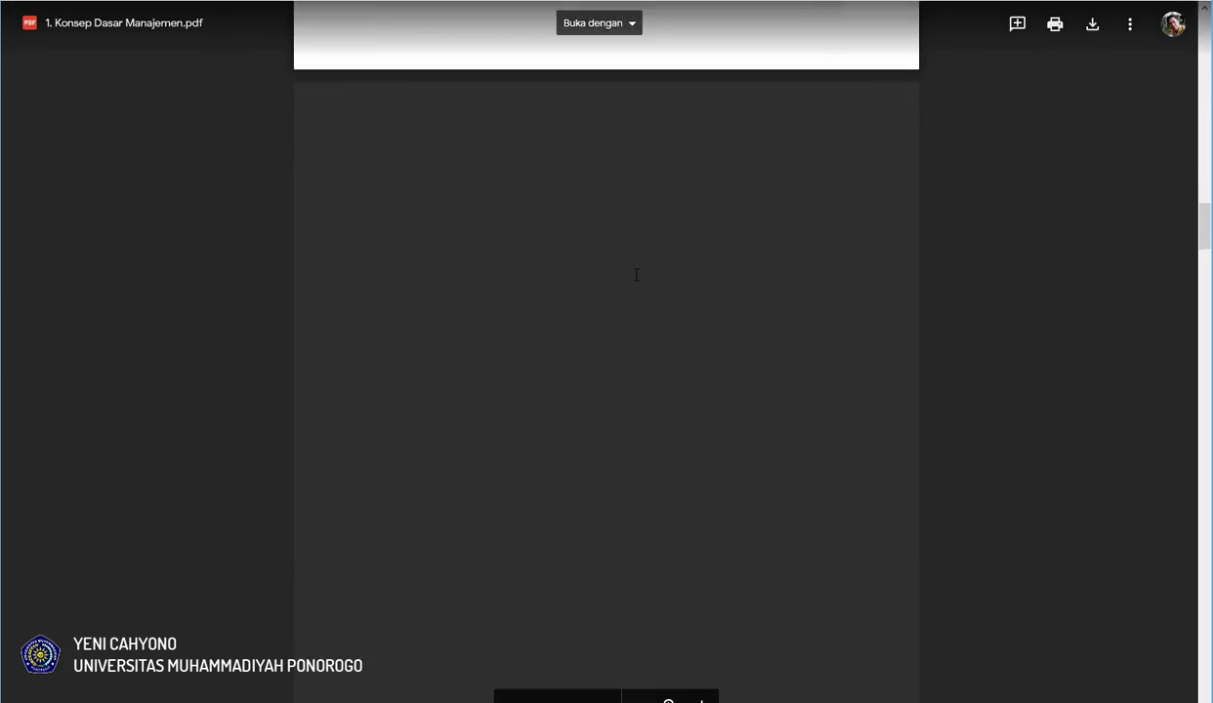
Look back over the earlier pages of the "Konsep Dasar Manajemen" PDF and return to the lecture journal.
{"action": "scroll", "coordinate": [636, 274], "scroll_direction": "up", "scroll_amount": 14}
{"action": "scroll", "coordinate": [636, 274], "scroll_direction": "up", "scroll_amount": 6}
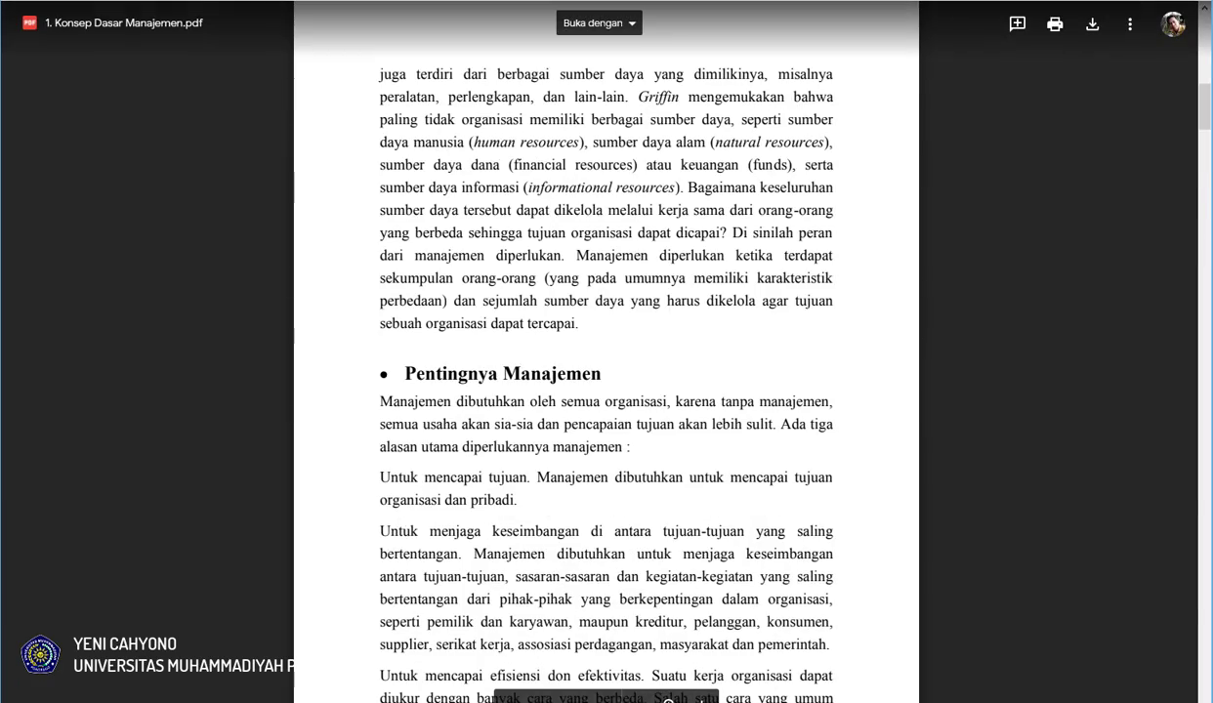
{"action": "left_click", "coordinate": [600, 0]}
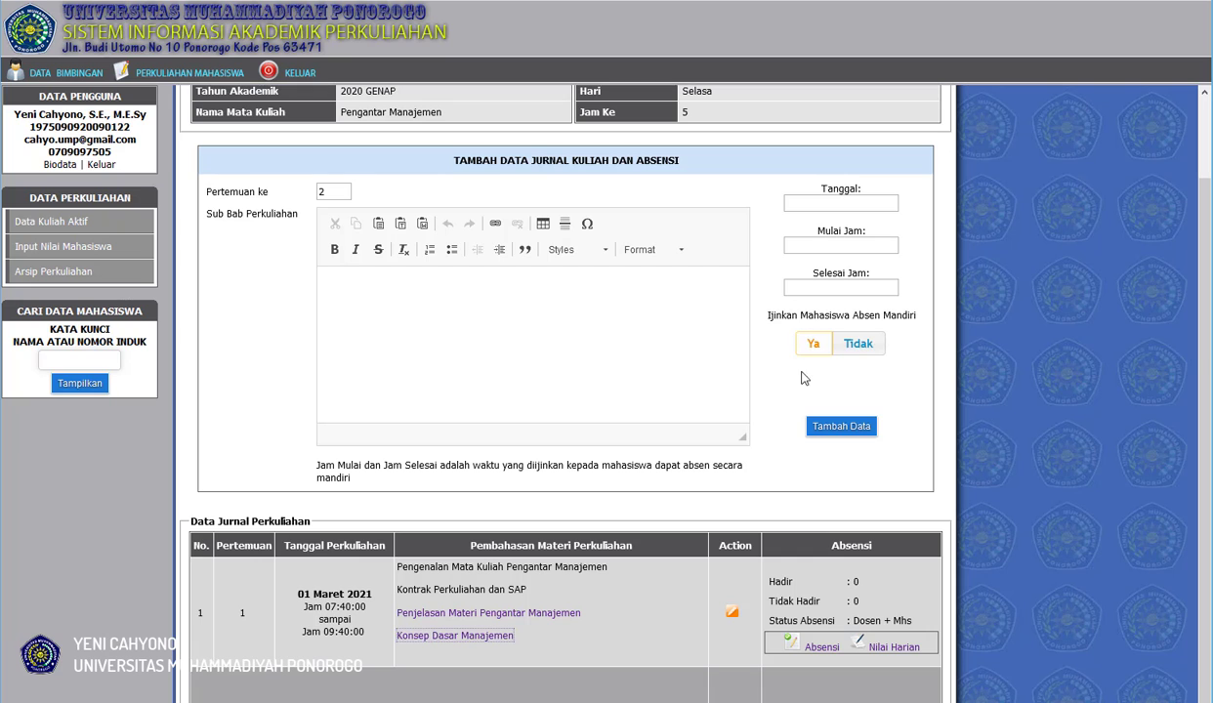
Switch to the student's academic portal and open the Pengantar Manajemen journal and attendance from the active courses (Perkuliahan Aktif).
{"action": "left_click", "coordinate": [860, 347]}
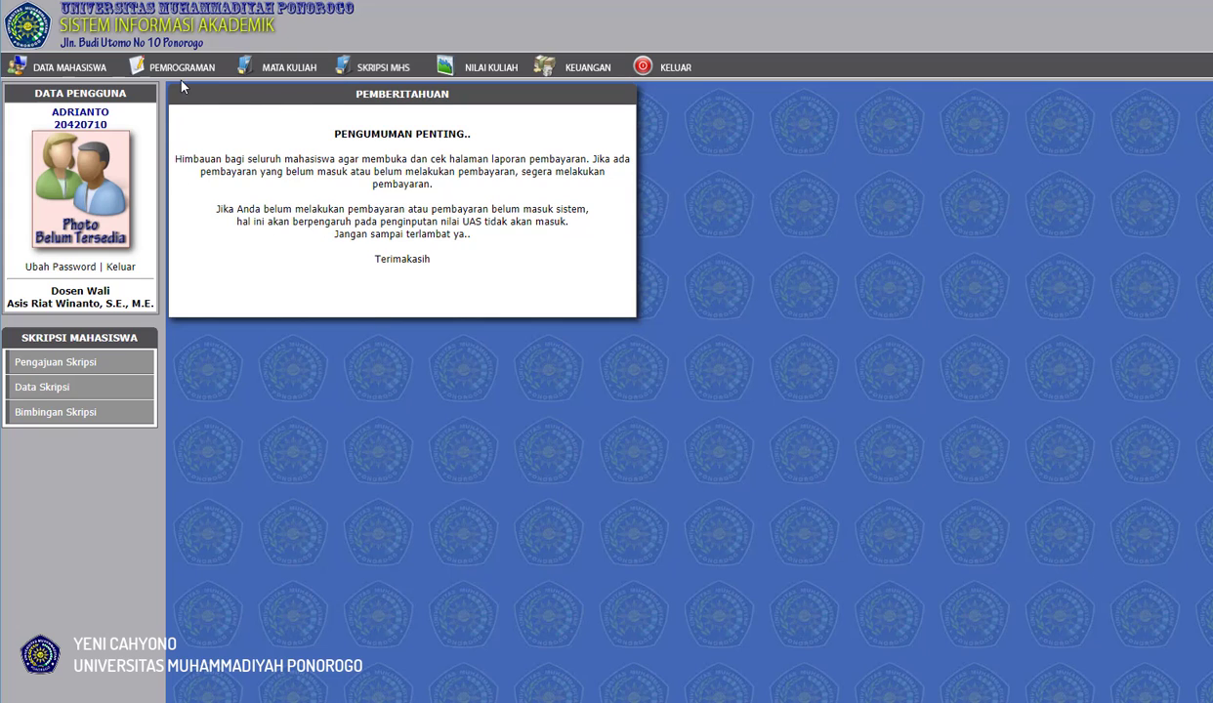
{"action": "left_click", "coordinate": [179, 67]}
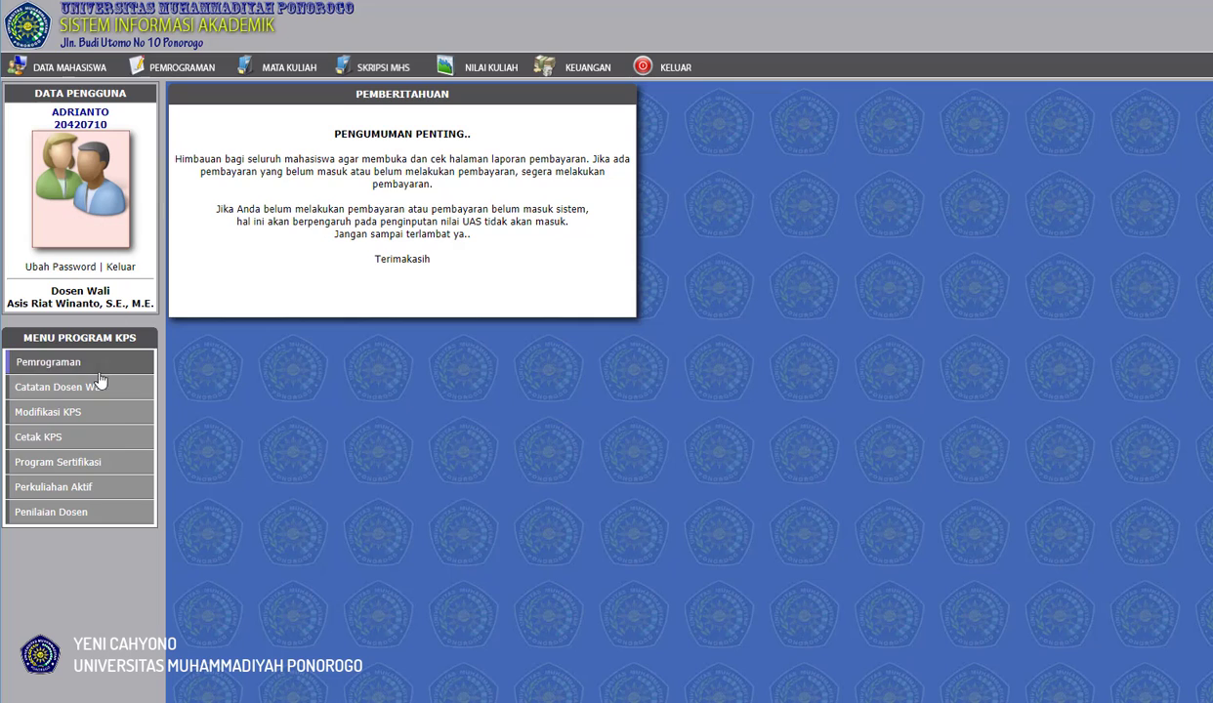
{"action": "left_click", "coordinate": [83, 498]}
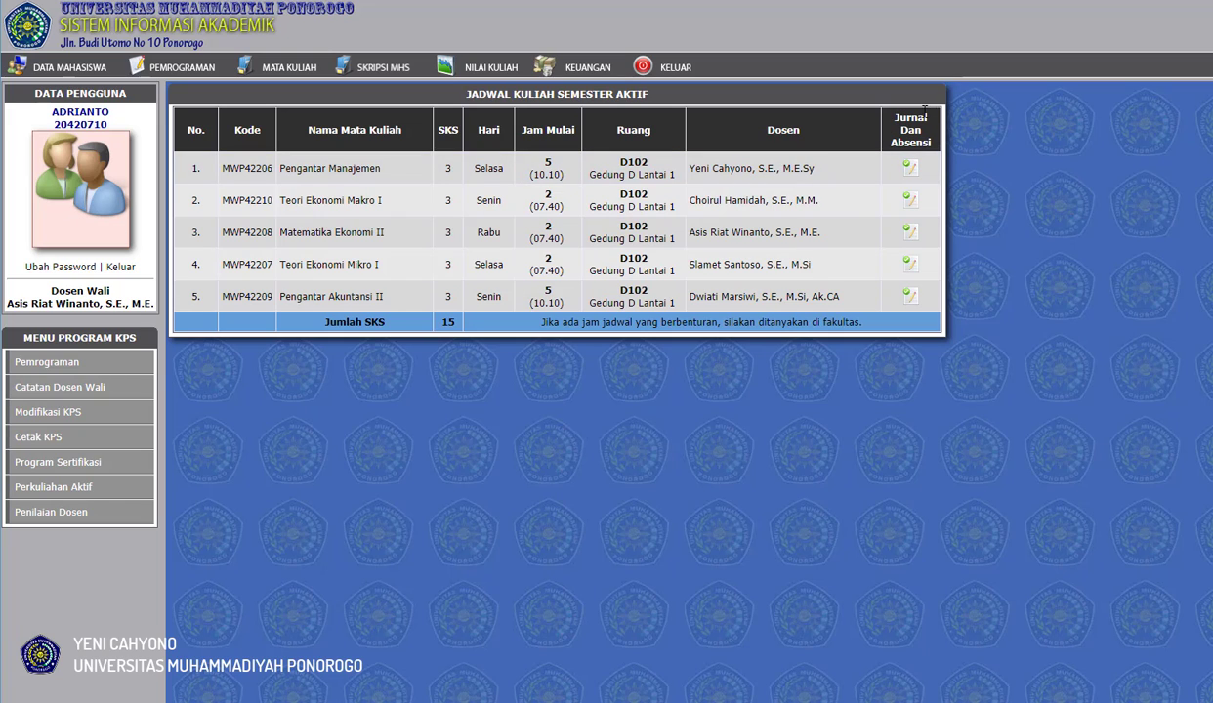
{"action": "left_click", "coordinate": [909, 168]}
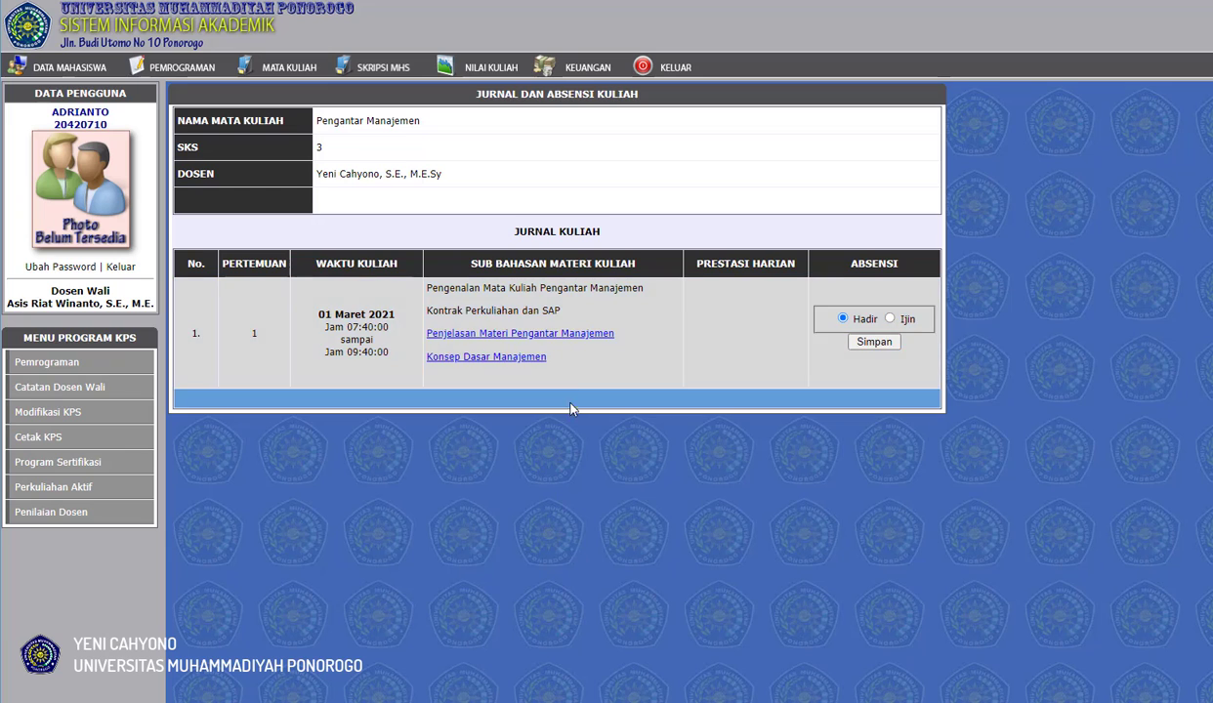
Check the "Penjelasan Materi Pengantar Manajemen" video link in the student's journal and close its popup window.
{"action": "left_click", "coordinate": [597, 333]}
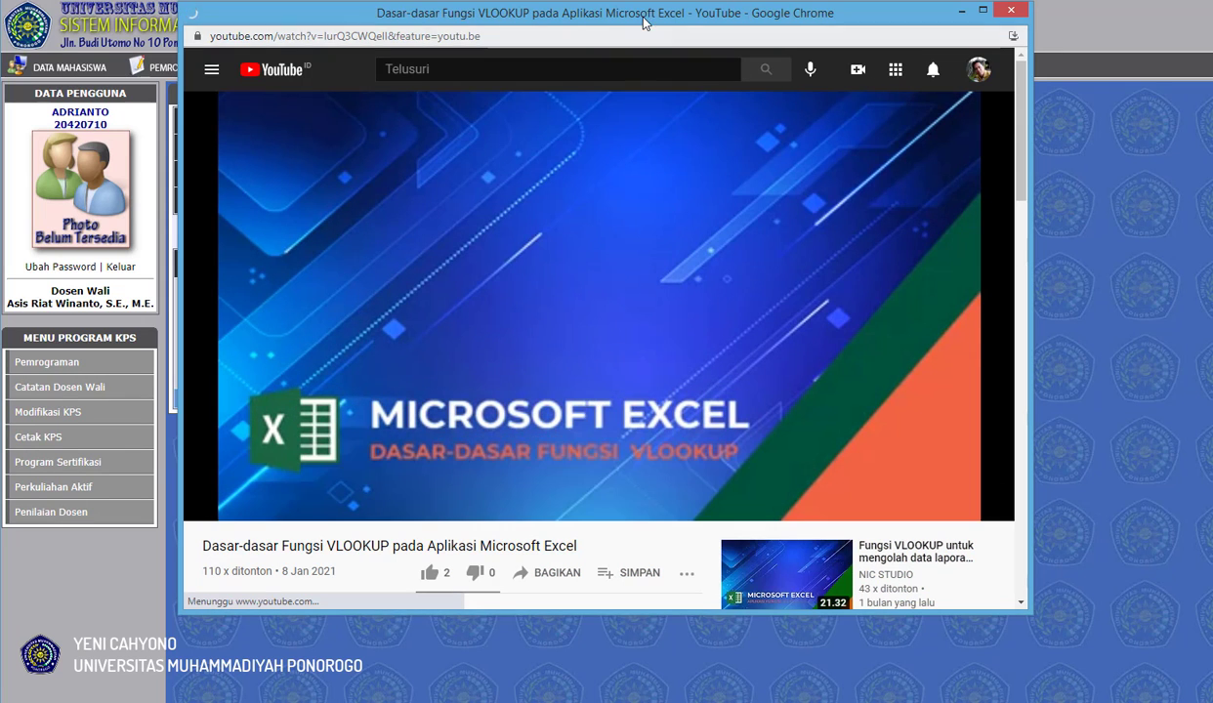
{"action": "left_click_drag", "start_coordinate": [641, 17], "coordinate": [638, 69]}
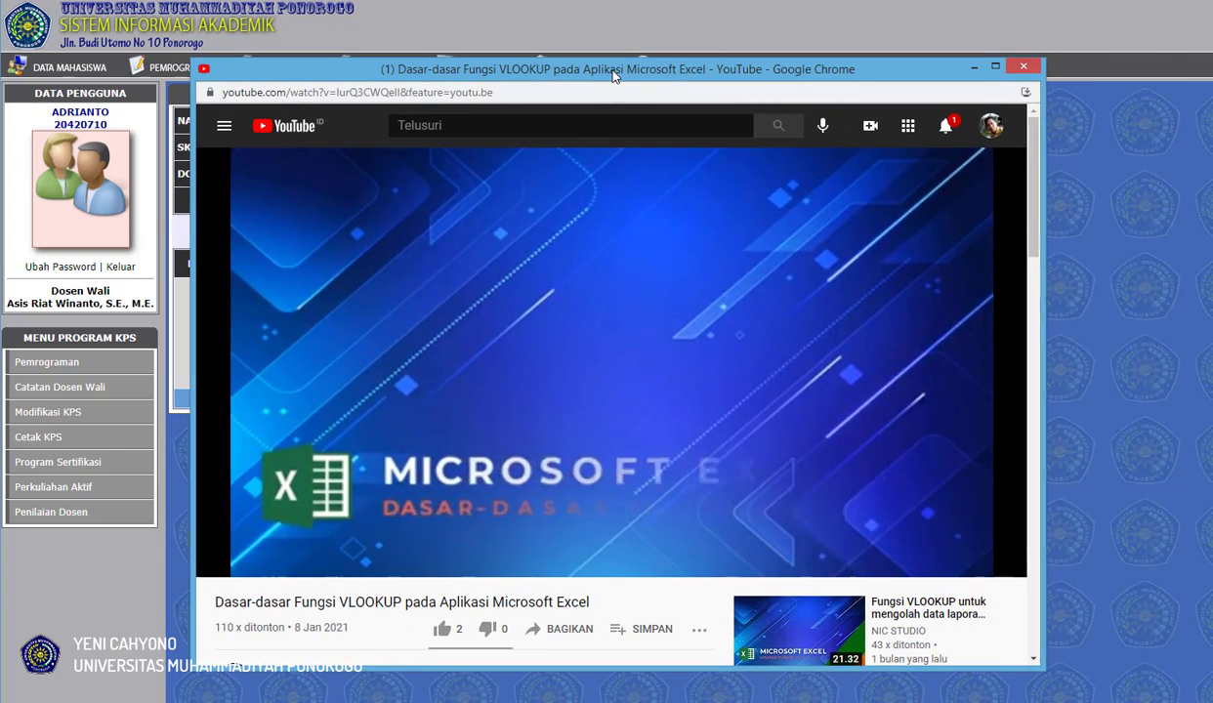
{"action": "left_click", "coordinate": [1021, 69]}
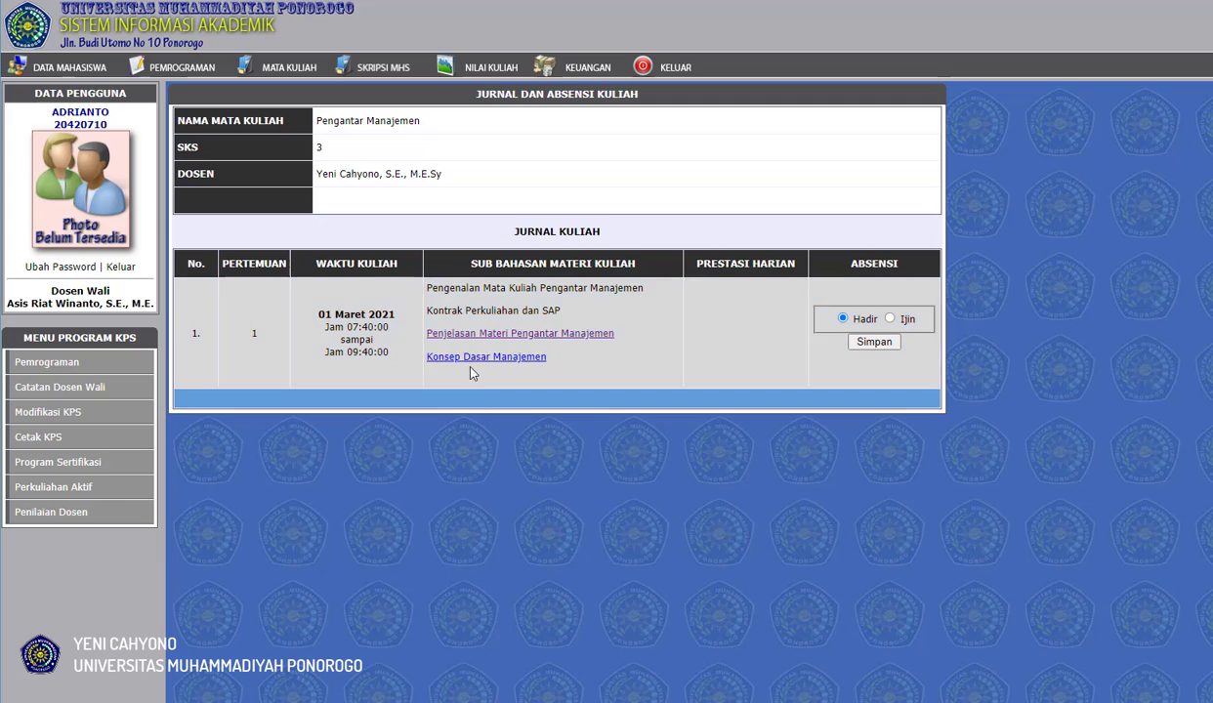
Check the "Konsep Dasar Manajemen" PDF link in the student's journal, and save the student's attendance for meeting 1 as Hadir.
{"action": "left_click", "coordinate": [476, 358]}
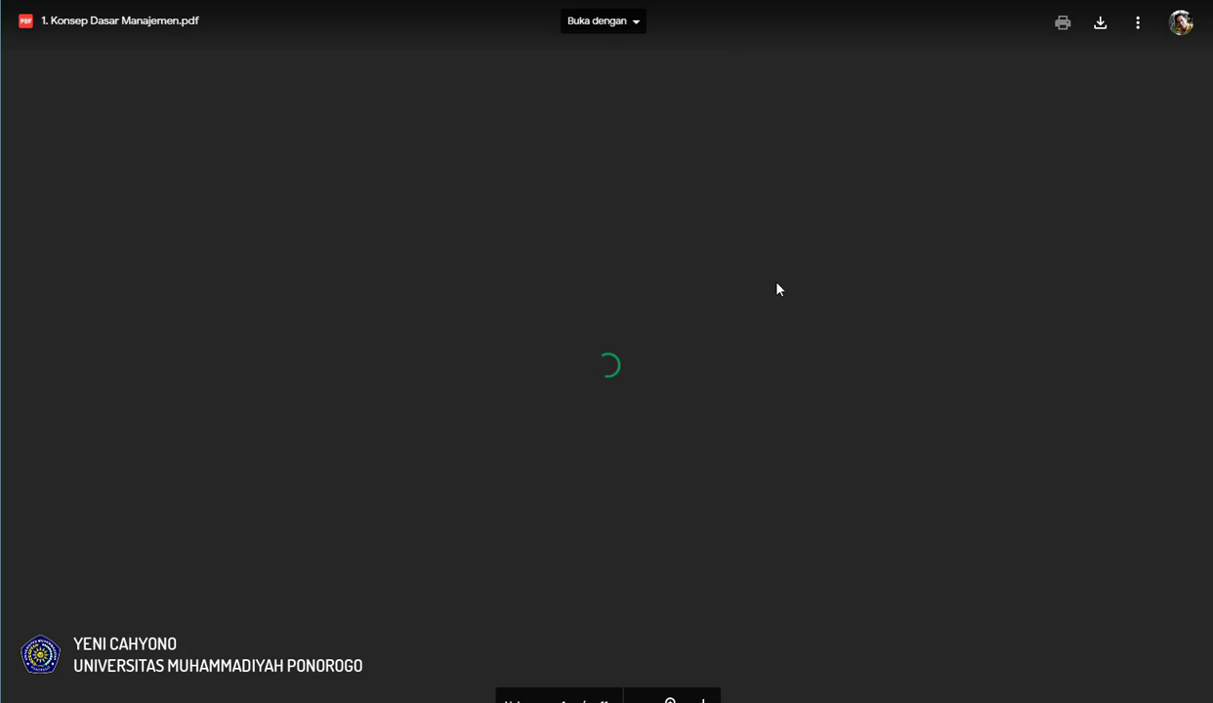
{"action": "scroll", "coordinate": [601, 247], "scroll_direction": "down", "scroll_amount": 10}
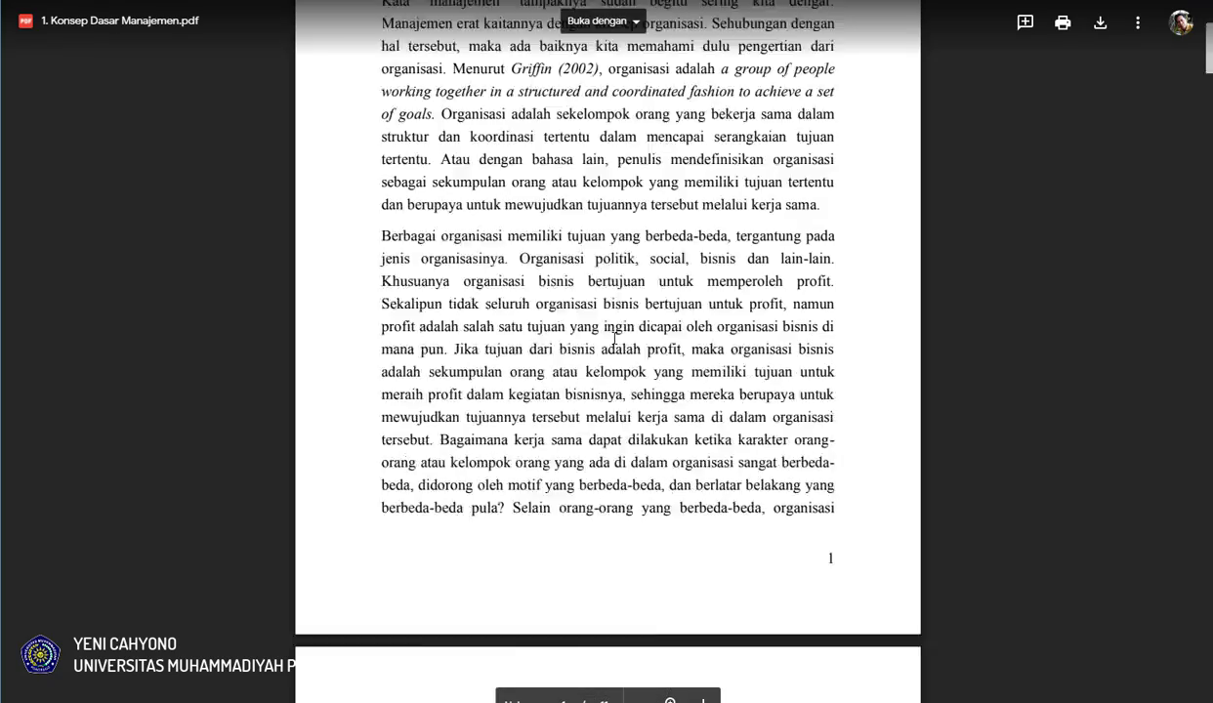
{"action": "scroll", "coordinate": [615, 339], "scroll_direction": "up", "scroll_amount": 5}
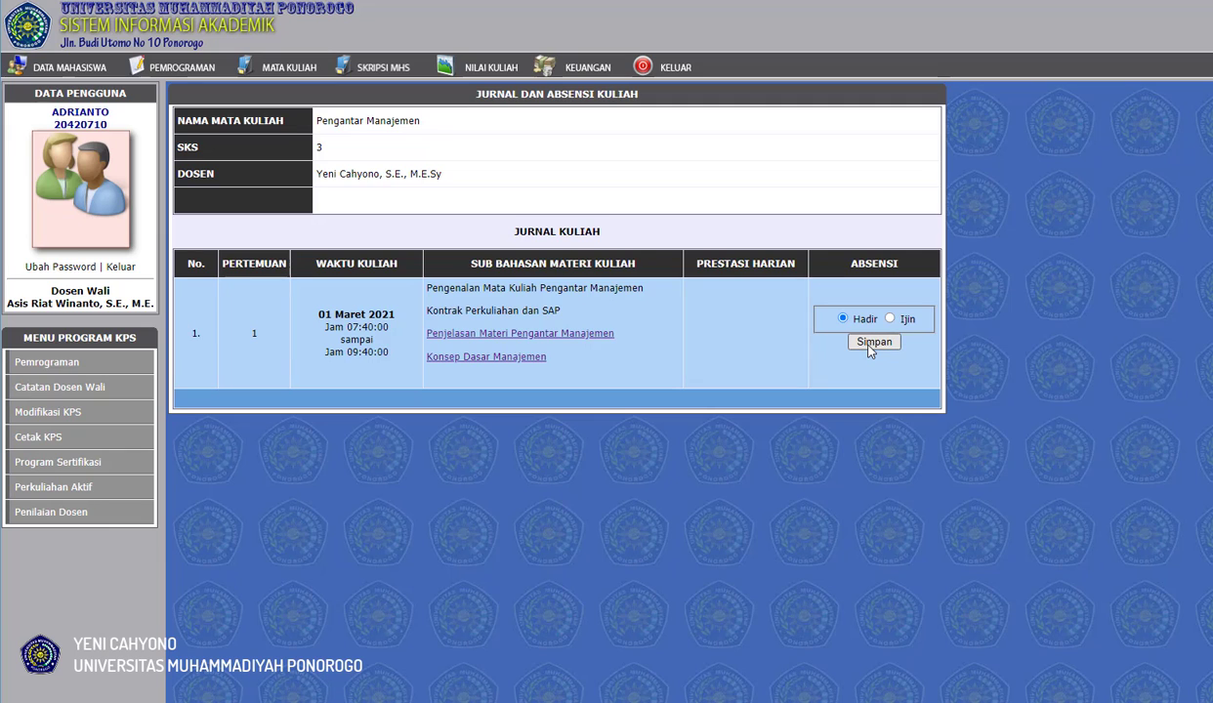
{"action": "left_click", "coordinate": [872, 344]}
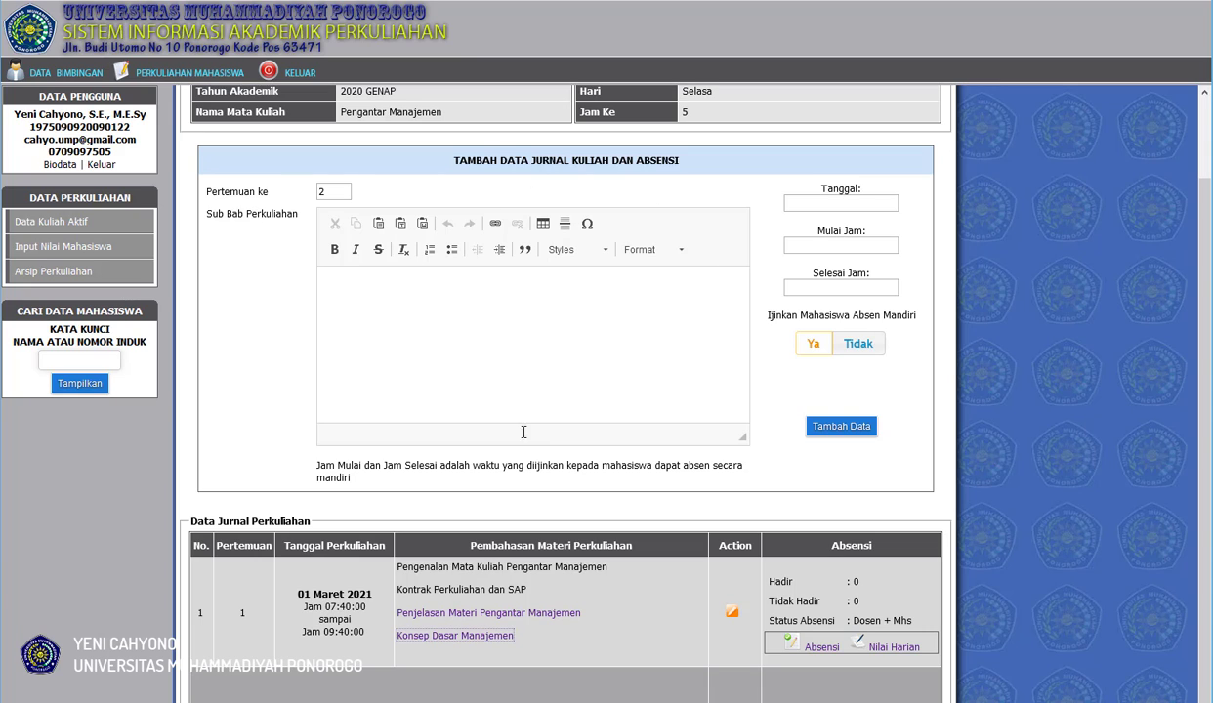
From the lecturer's active courses (Data Kuliah Aktif), open the Pengantar Manajemen attendance printout, review both pages and close it.
{"action": "left_click", "coordinate": [64, 228]}
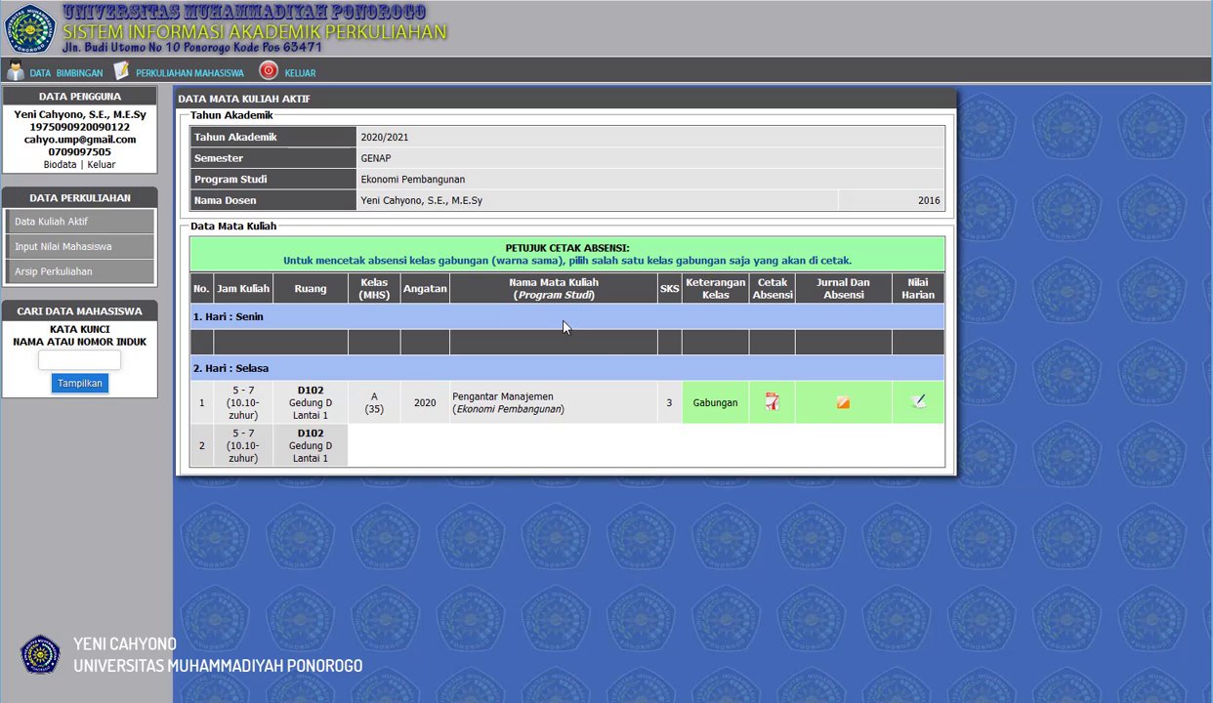
{"action": "left_click", "coordinate": [773, 404]}
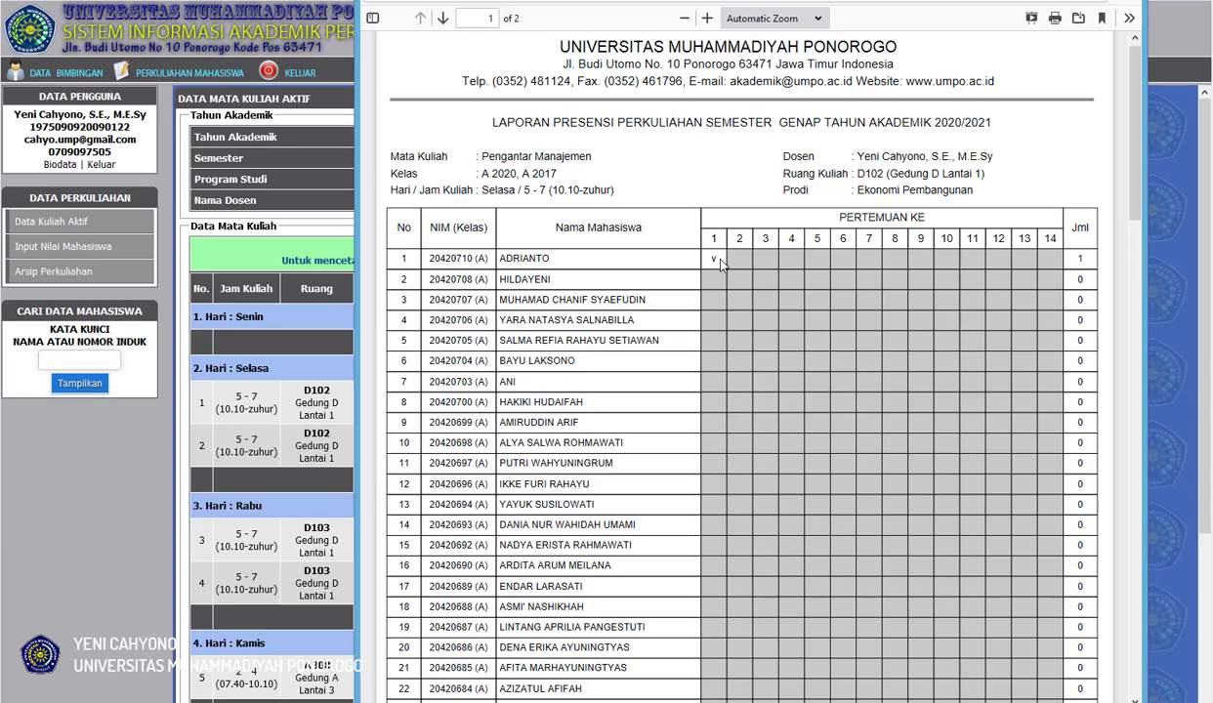
{"action": "scroll", "coordinate": [736, 393], "scroll_direction": "down", "scroll_amount": 6}
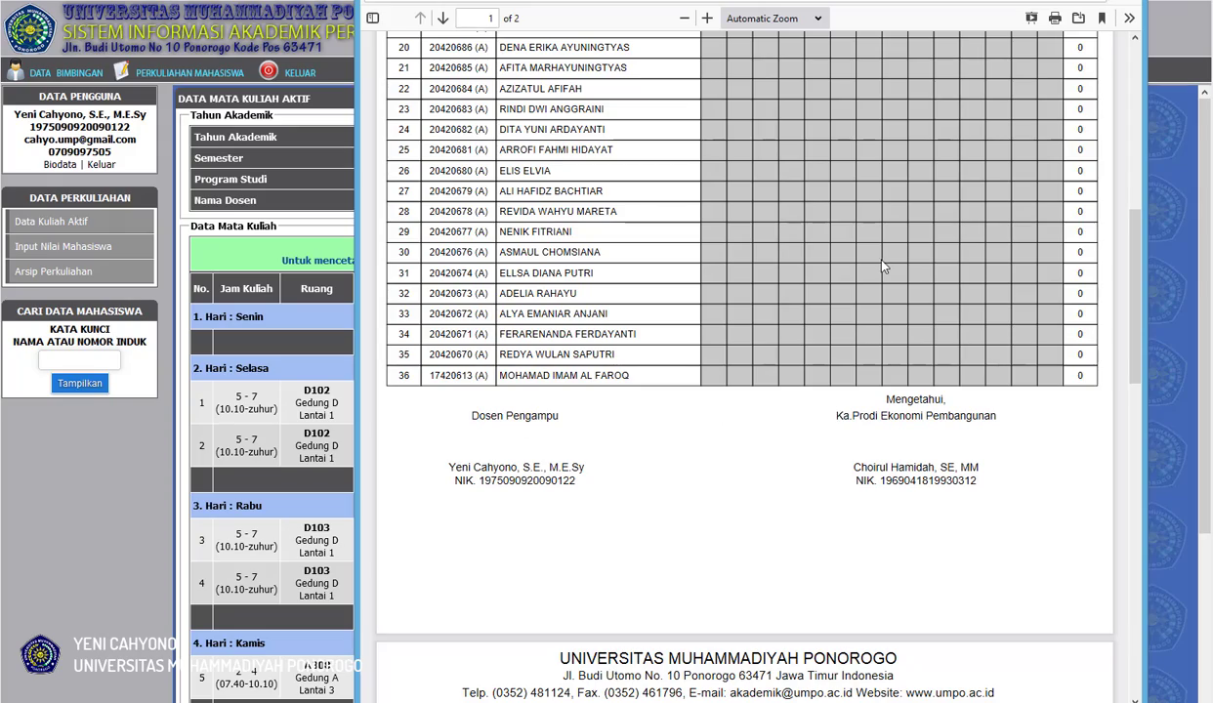
{"action": "scroll", "coordinate": [882, 266], "scroll_direction": "up", "scroll_amount": 6}
{"action": "scroll", "coordinate": [876, 284], "scroll_direction": "down", "scroll_amount": 2}
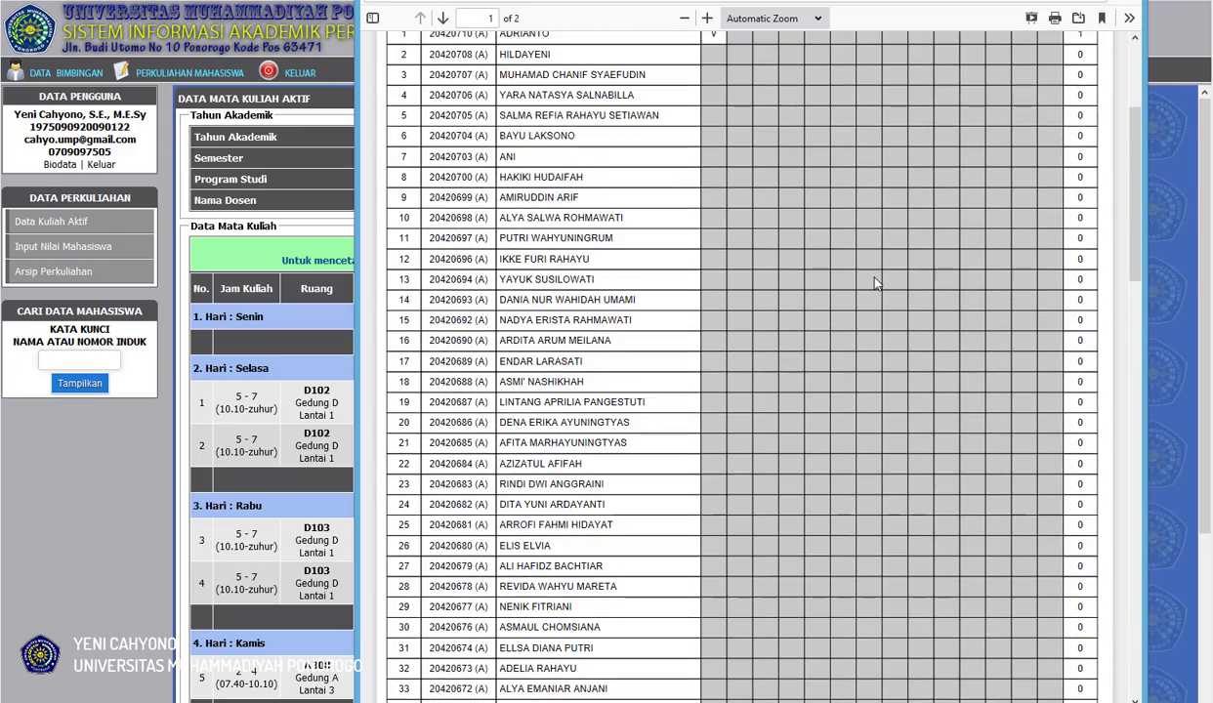
{"action": "scroll", "coordinate": [876, 283], "scroll_direction": "up", "scroll_amount": 2}
{"action": "scroll", "coordinate": [874, 275], "scroll_direction": "down", "scroll_amount": 6}
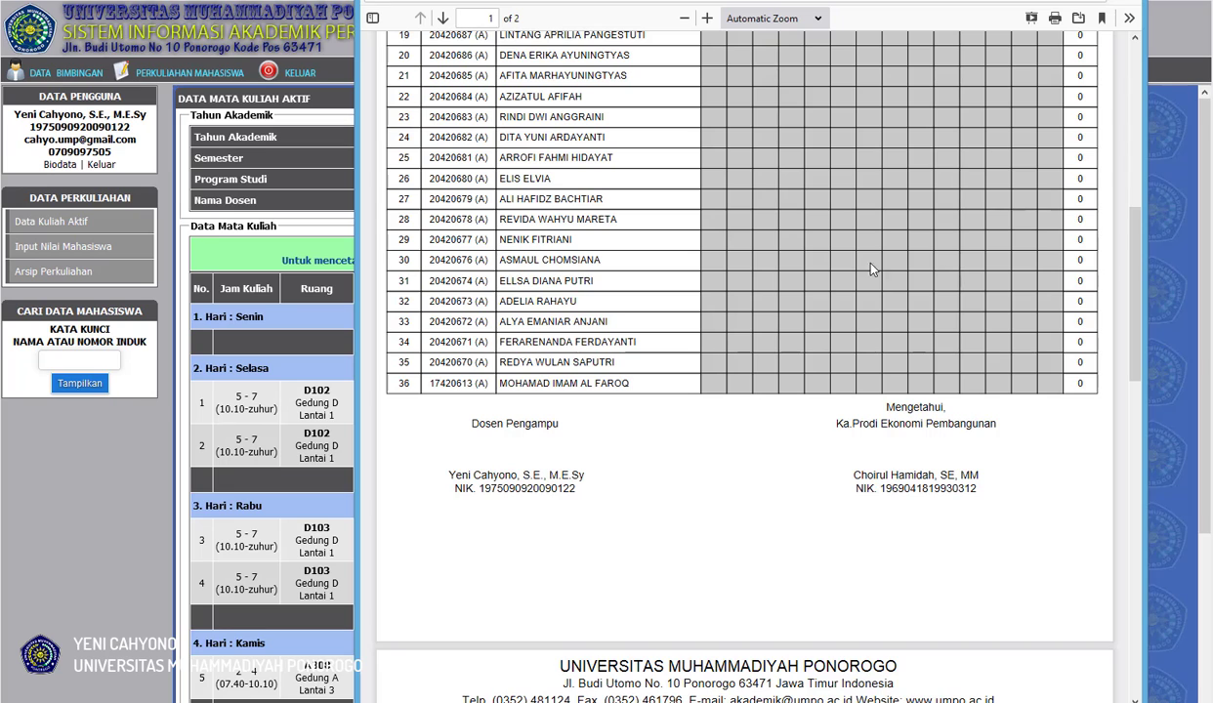
{"action": "scroll", "coordinate": [872, 272], "scroll_direction": "down", "scroll_amount": 6}
{"action": "scroll", "coordinate": [784, 294], "scroll_direction": "up", "scroll_amount": 1}
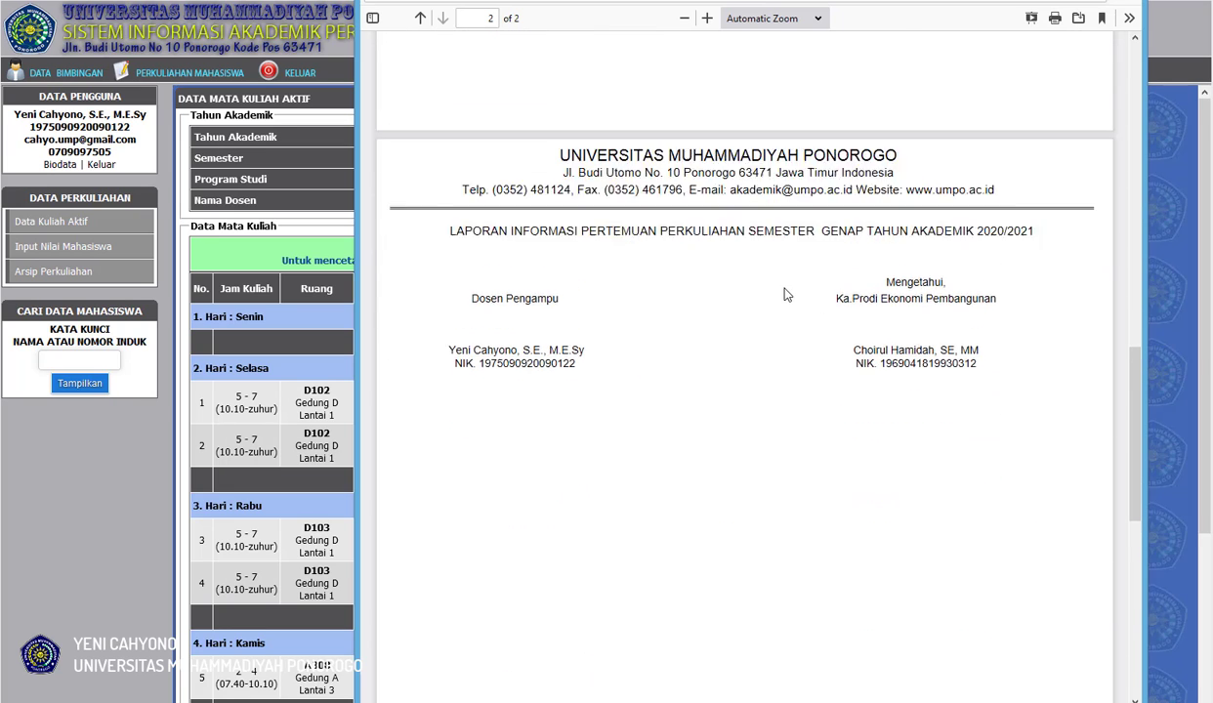
{"action": "scroll", "coordinate": [787, 294], "scroll_direction": "up", "scroll_amount": 1}
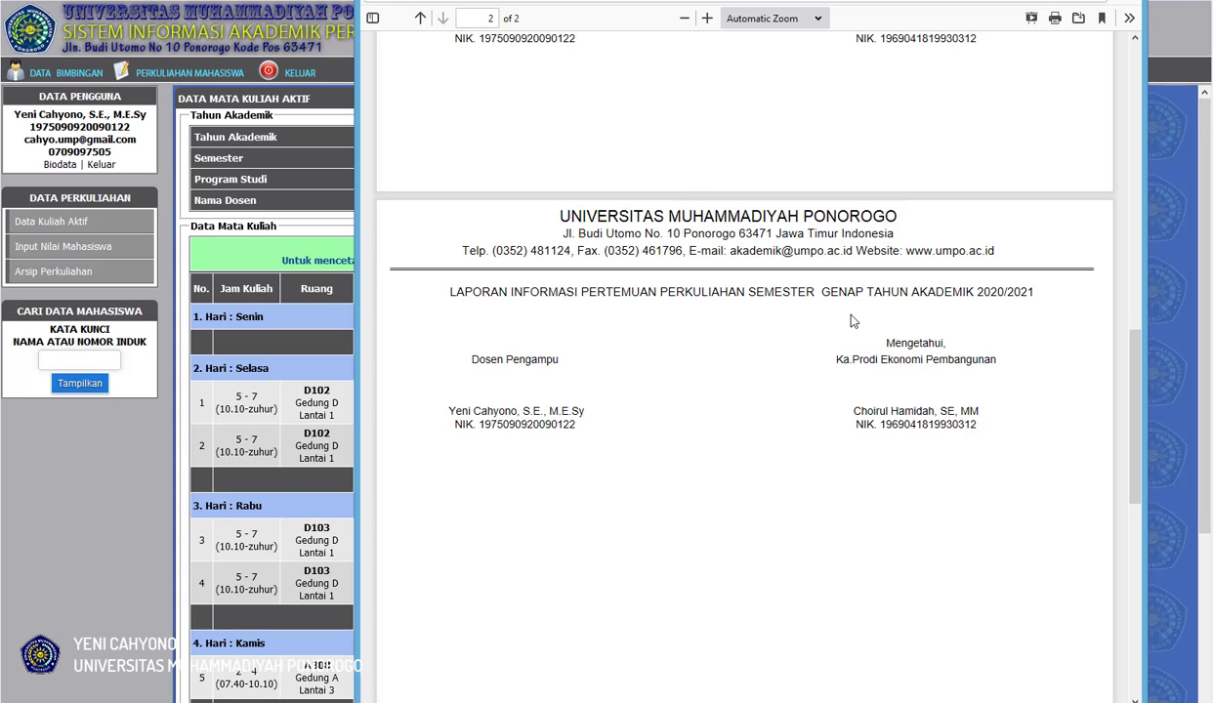
{"action": "scroll", "coordinate": [742, 430], "scroll_direction": "up", "scroll_amount": 10}
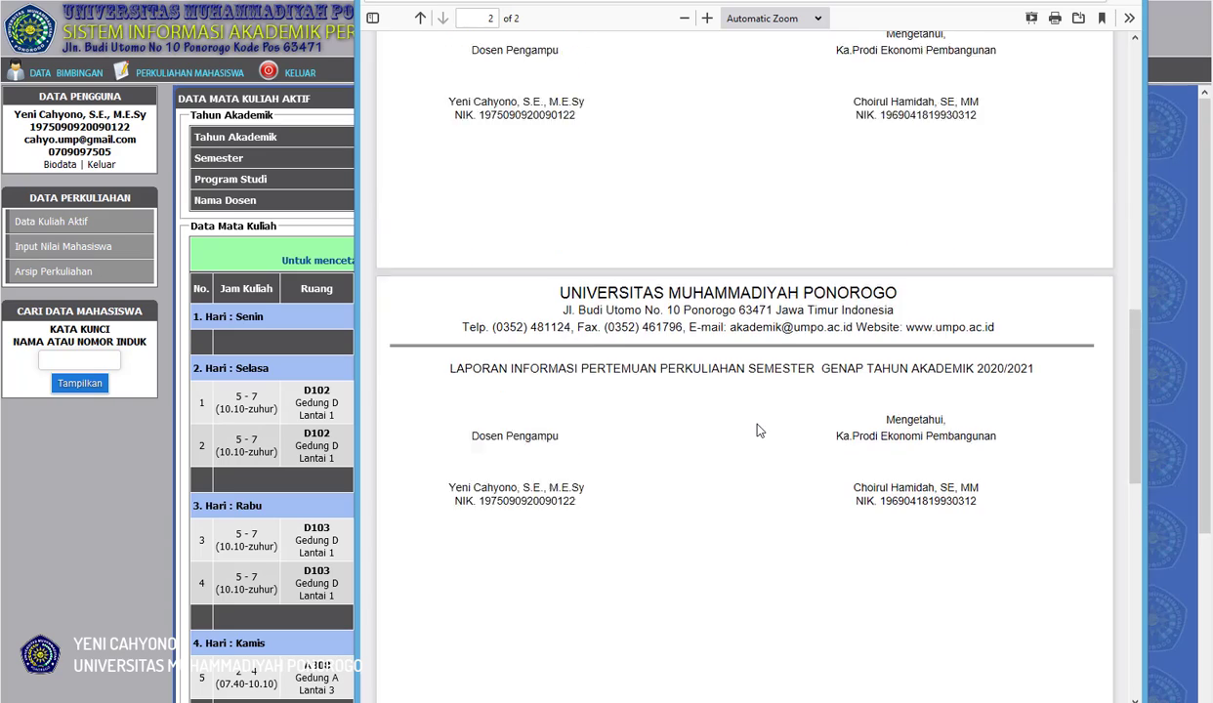
{"action": "scroll", "coordinate": [759, 429], "scroll_direction": "up", "scroll_amount": 4}
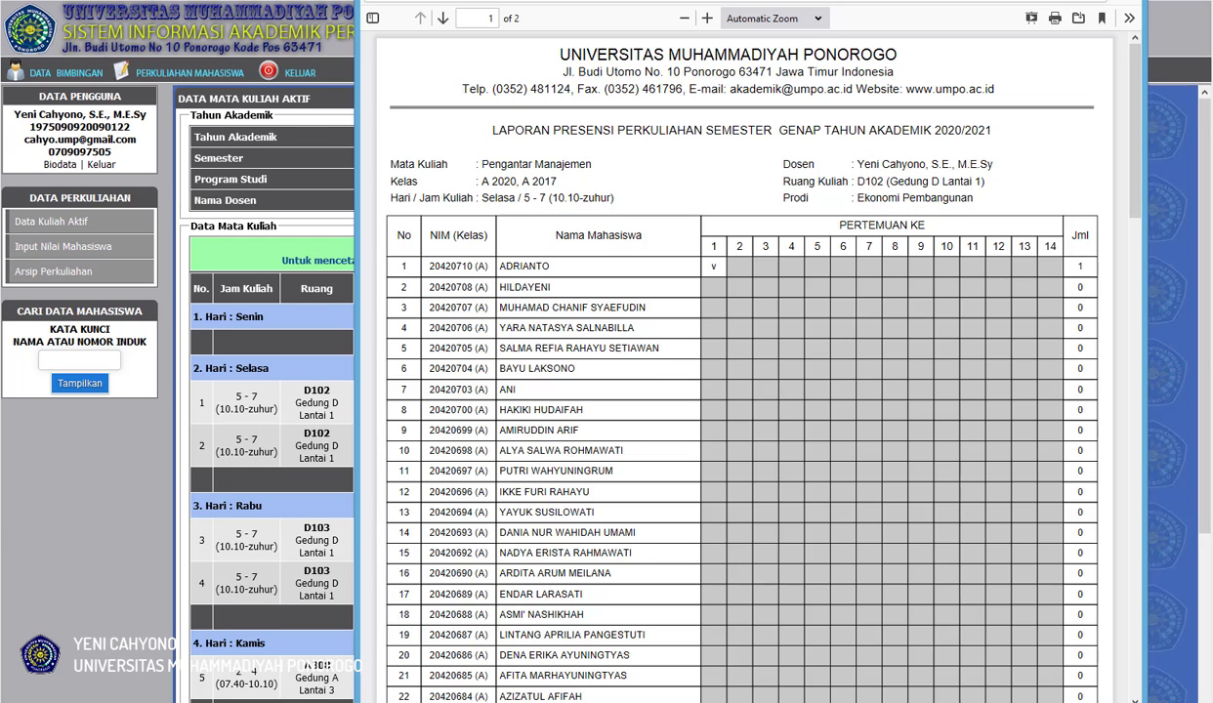
{"action": "left_click", "coordinate": [1126, 1]}
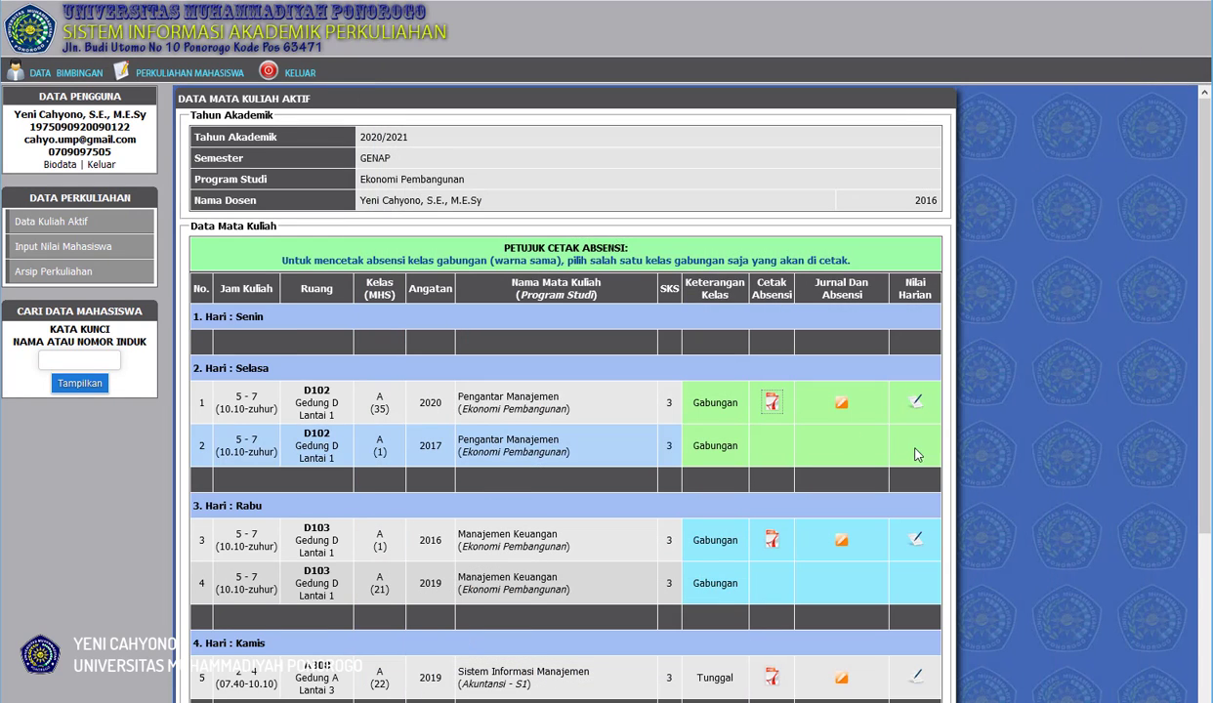
Open the Pengantar Manajemen journal and bring up the student attendance list (Absensi) for meeting 1.
{"action": "left_click", "coordinate": [841, 402]}
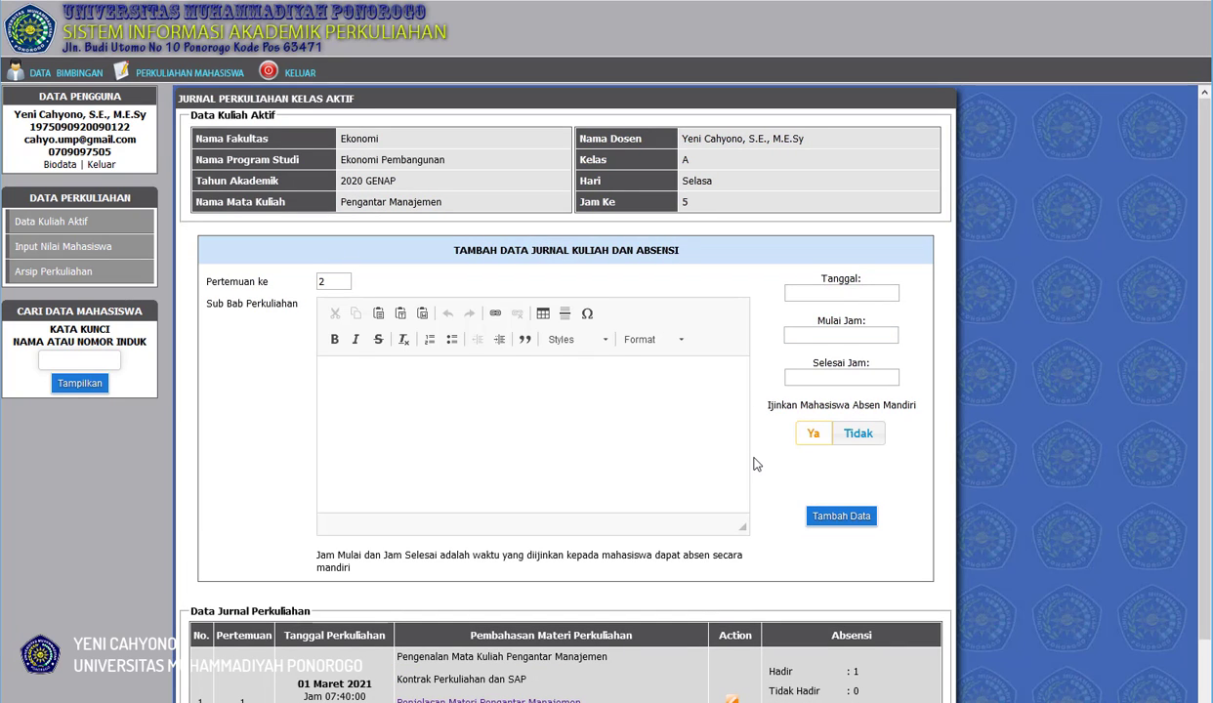
{"action": "scroll", "coordinate": [754, 464], "scroll_direction": "down", "scroll_amount": 1}
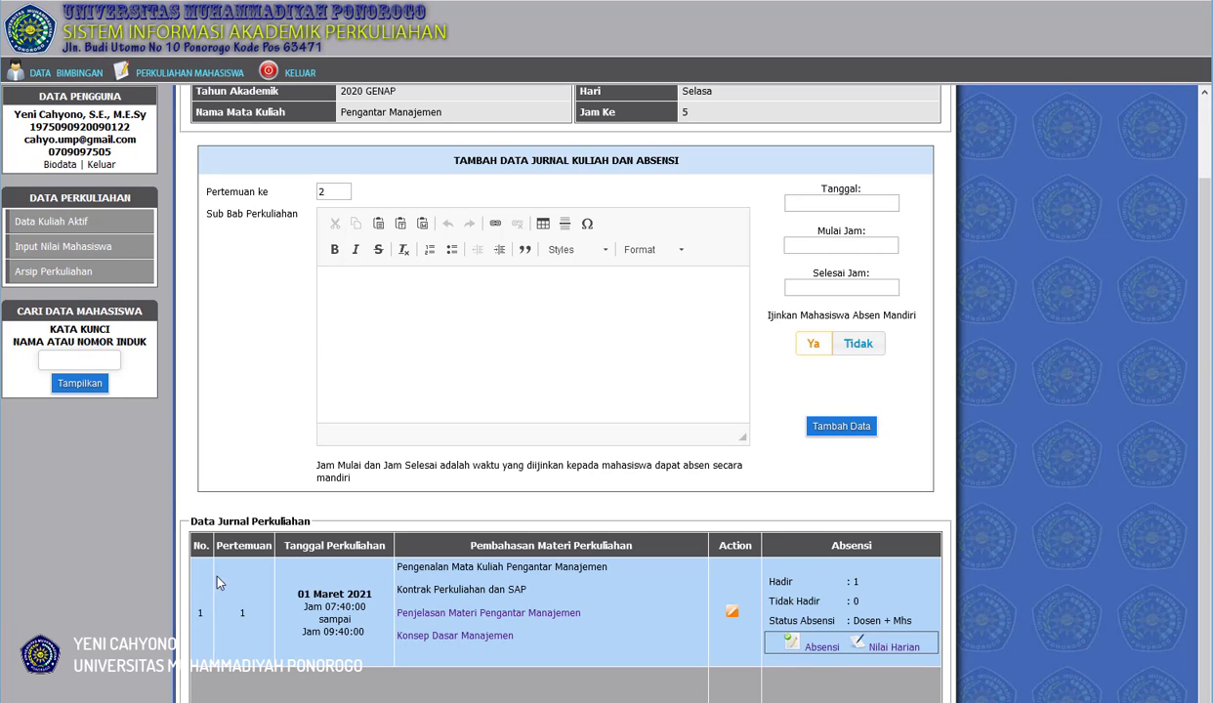
{"action": "left_click", "coordinate": [793, 647]}
{"action": "scroll", "coordinate": [782, 620], "scroll_direction": "down", "scroll_amount": 4}
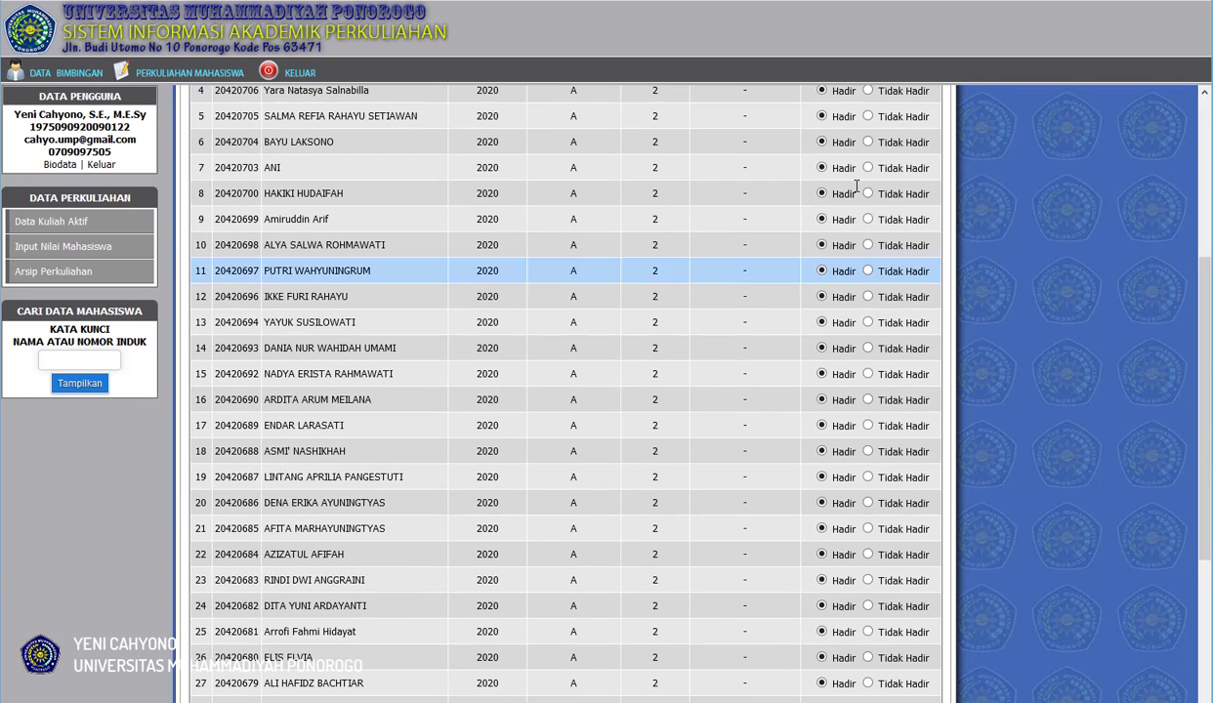
{"action": "scroll", "coordinate": [786, 557], "scroll_direction": "up", "scroll_amount": 5}
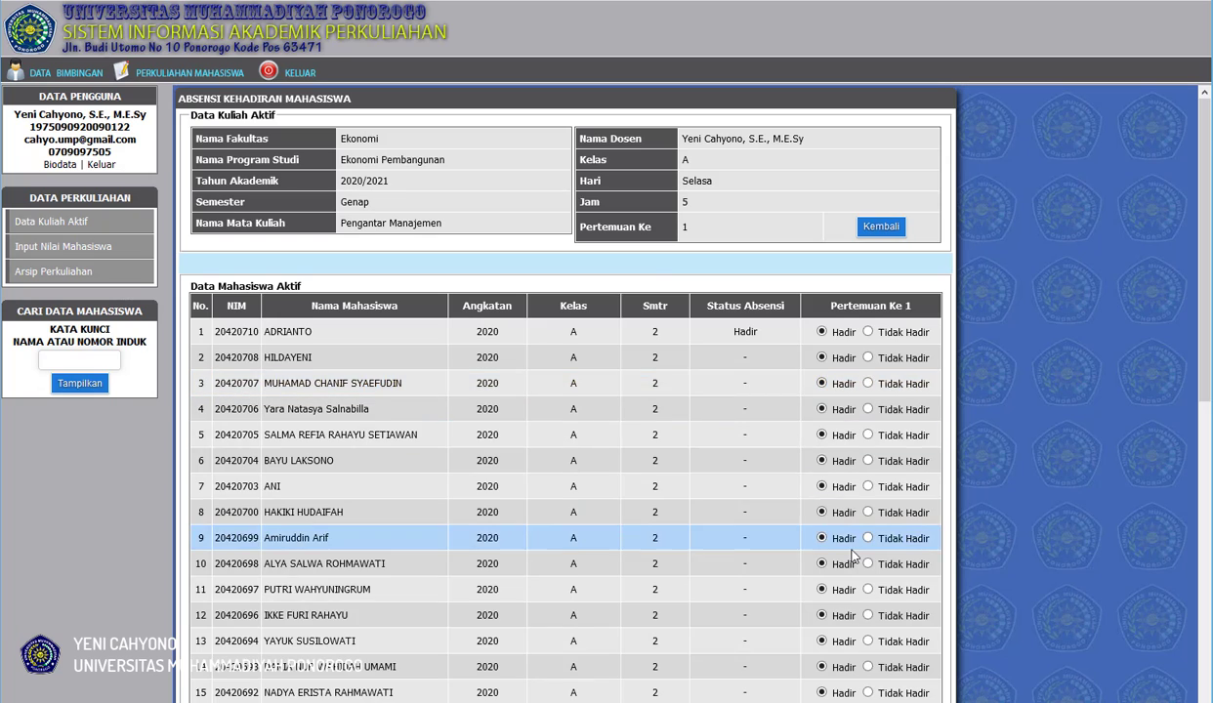
{"action": "scroll", "coordinate": [859, 542], "scroll_direction": "down", "scroll_amount": 7}
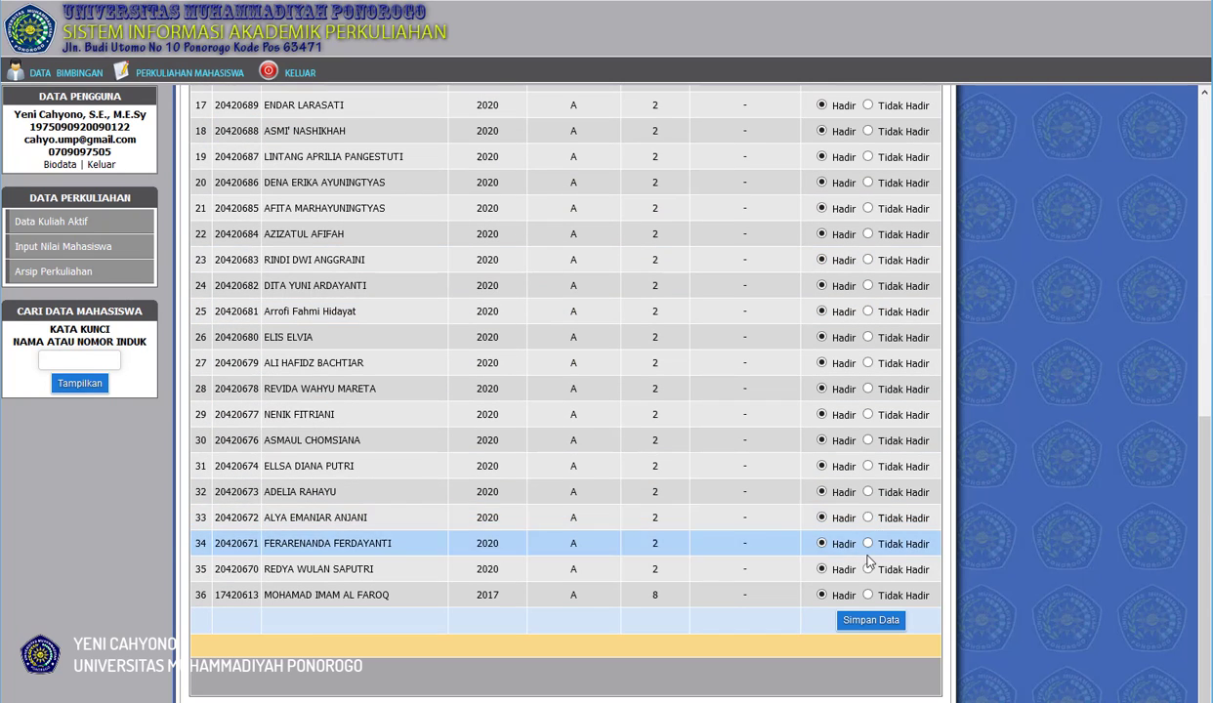
Mark the students in rows 34 and 30 as Tidak Hadir, save the meeting 1 attendance, and check the statuses in the list.
{"action": "left_click", "coordinate": [867, 544]}
{"action": "left_click", "coordinate": [867, 441]}
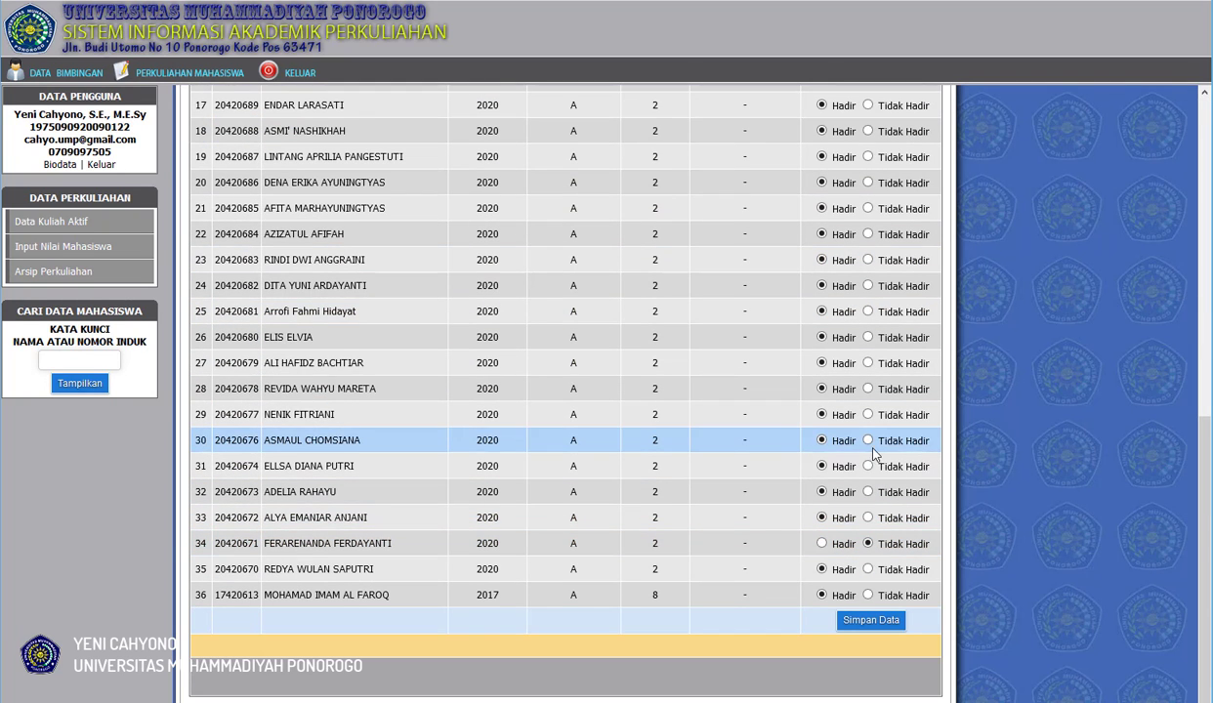
{"action": "scroll", "coordinate": [782, 449], "scroll_direction": "up", "scroll_amount": 4}
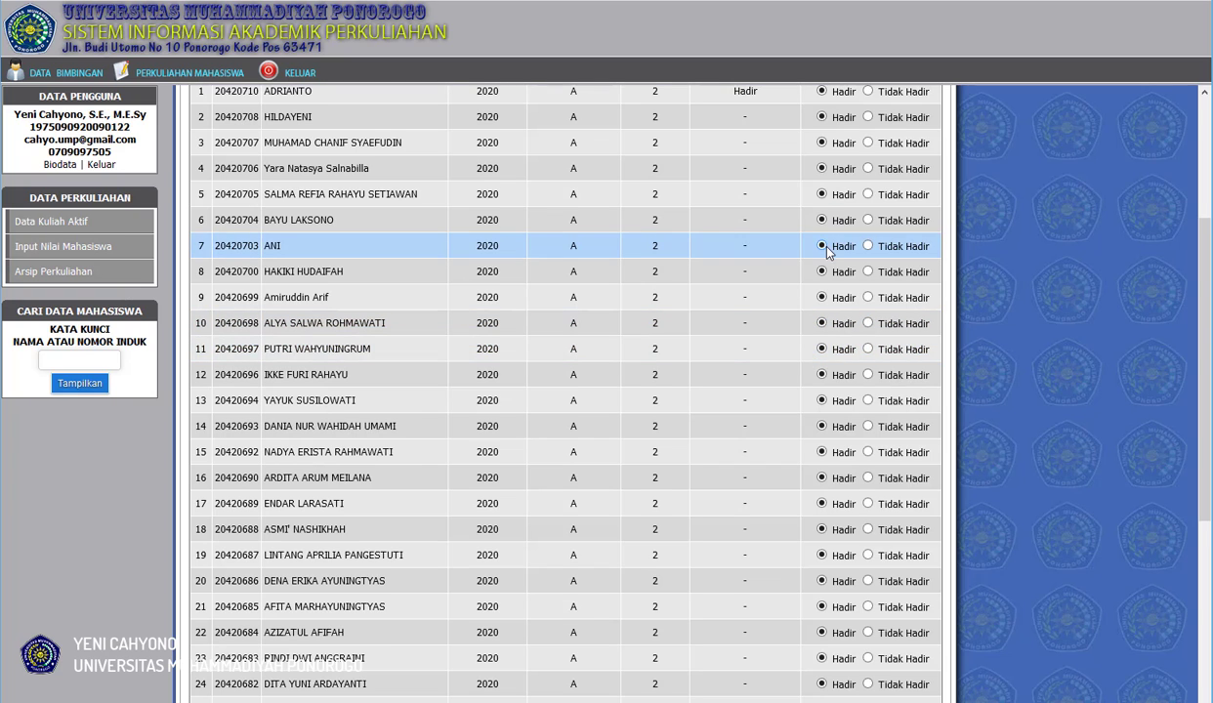
{"action": "scroll", "coordinate": [826, 256], "scroll_direction": "up", "scroll_amount": 3}
{"action": "scroll", "coordinate": [840, 479], "scroll_direction": "down", "scroll_amount": 8}
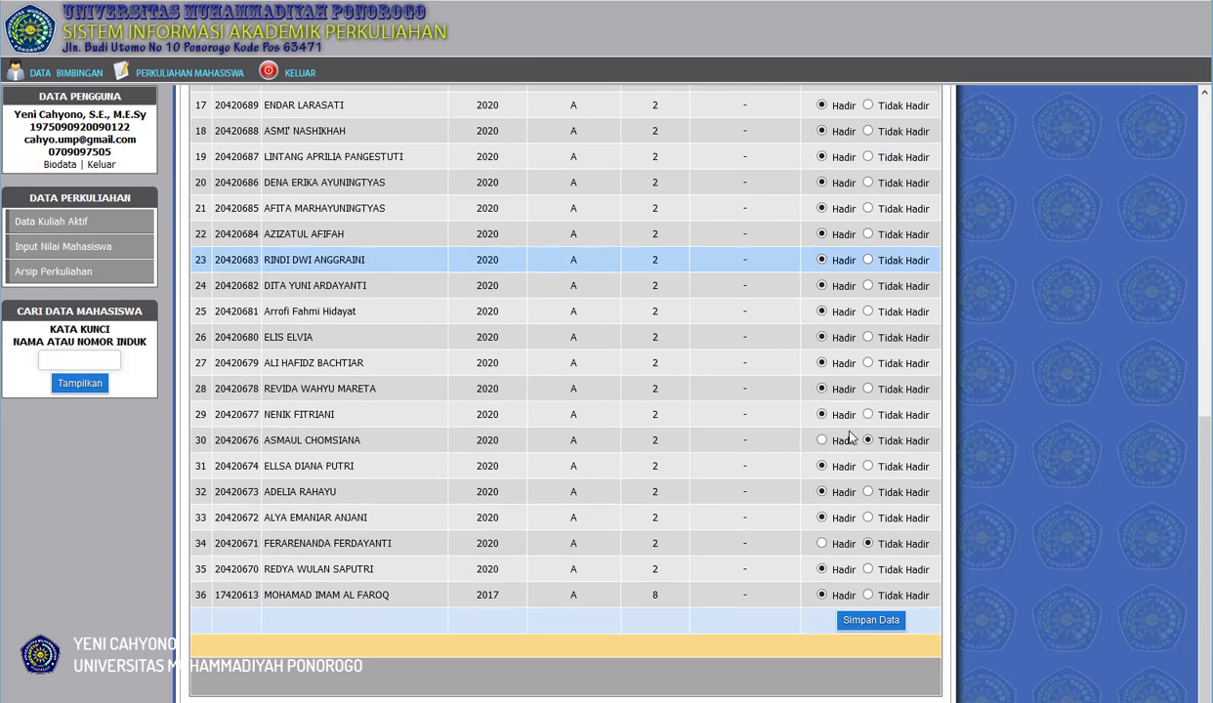
{"action": "left_click", "coordinate": [867, 623]}
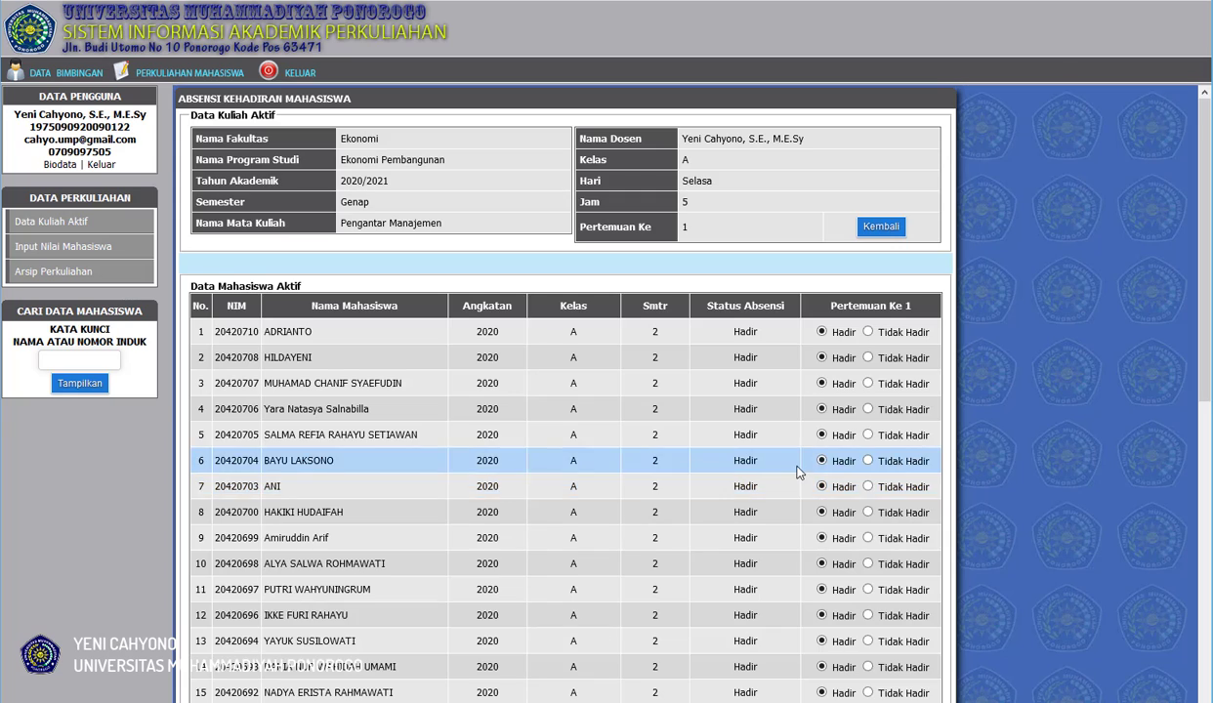
{"action": "scroll", "coordinate": [796, 469], "scroll_direction": "down", "scroll_amount": 2}
{"action": "scroll", "coordinate": [845, 166], "scroll_direction": "up", "scroll_amount": 3}
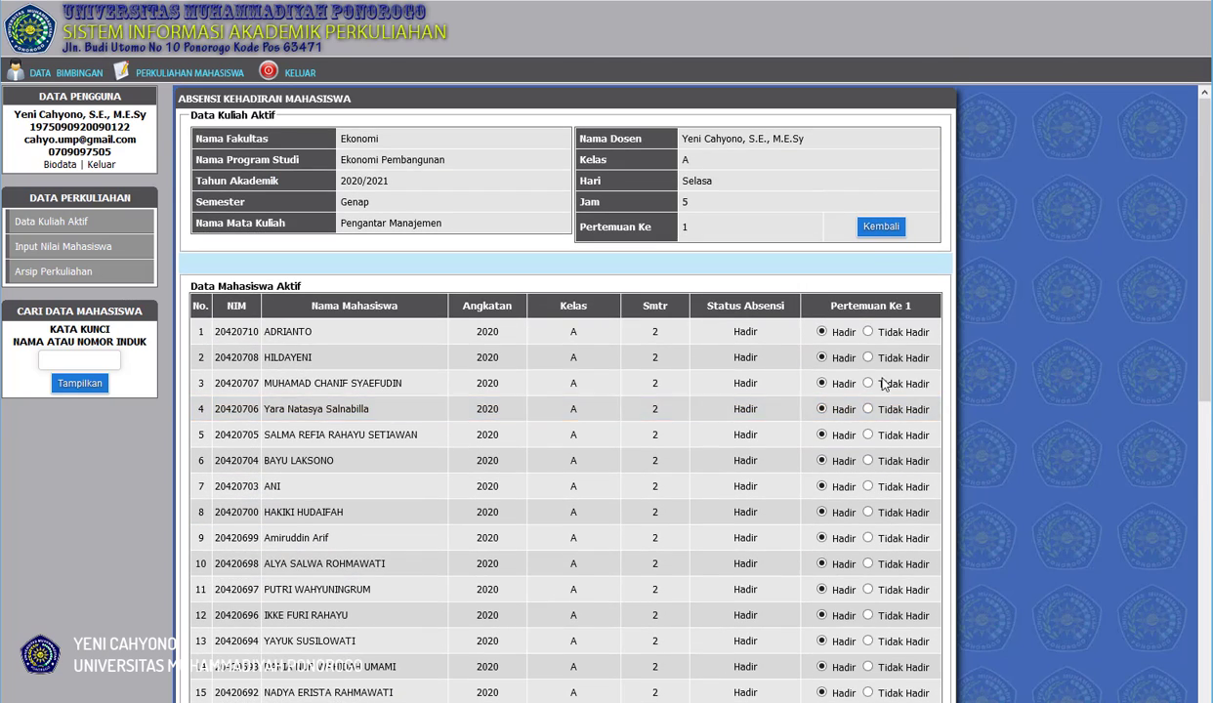
{"action": "scroll", "coordinate": [858, 252], "scroll_direction": "down", "scroll_amount": 1}
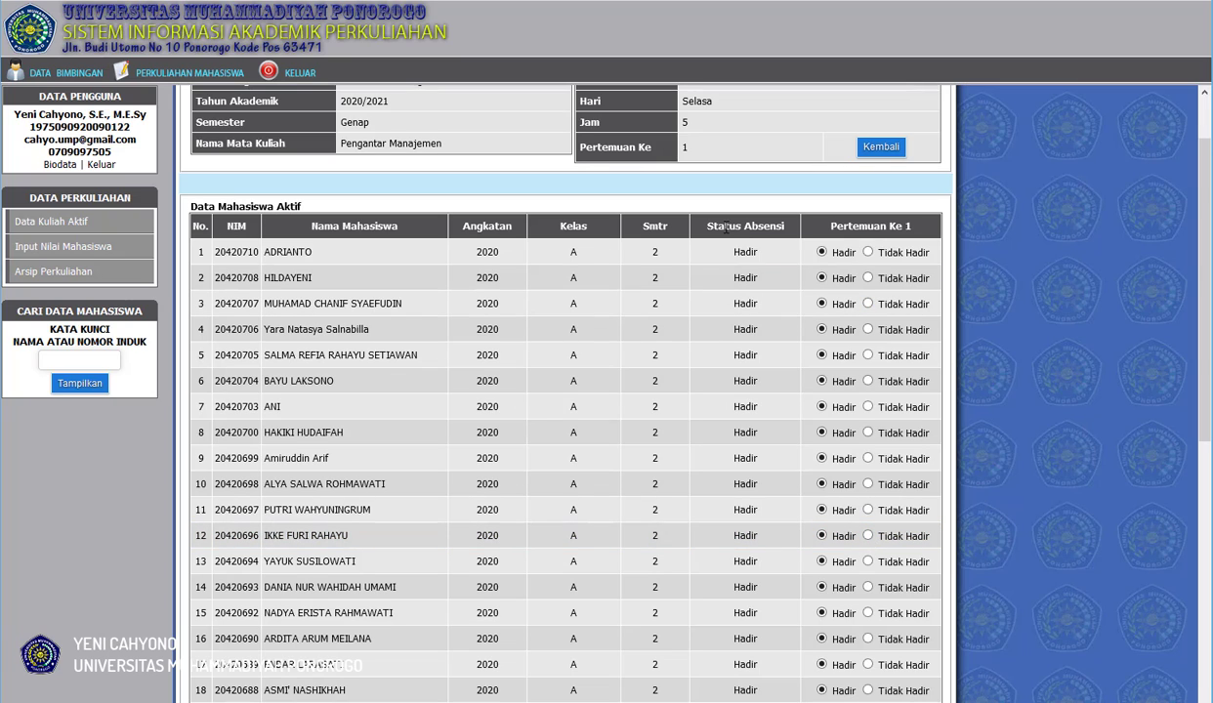
{"action": "scroll", "coordinate": [765, 273], "scroll_direction": "down", "scroll_amount": 5}
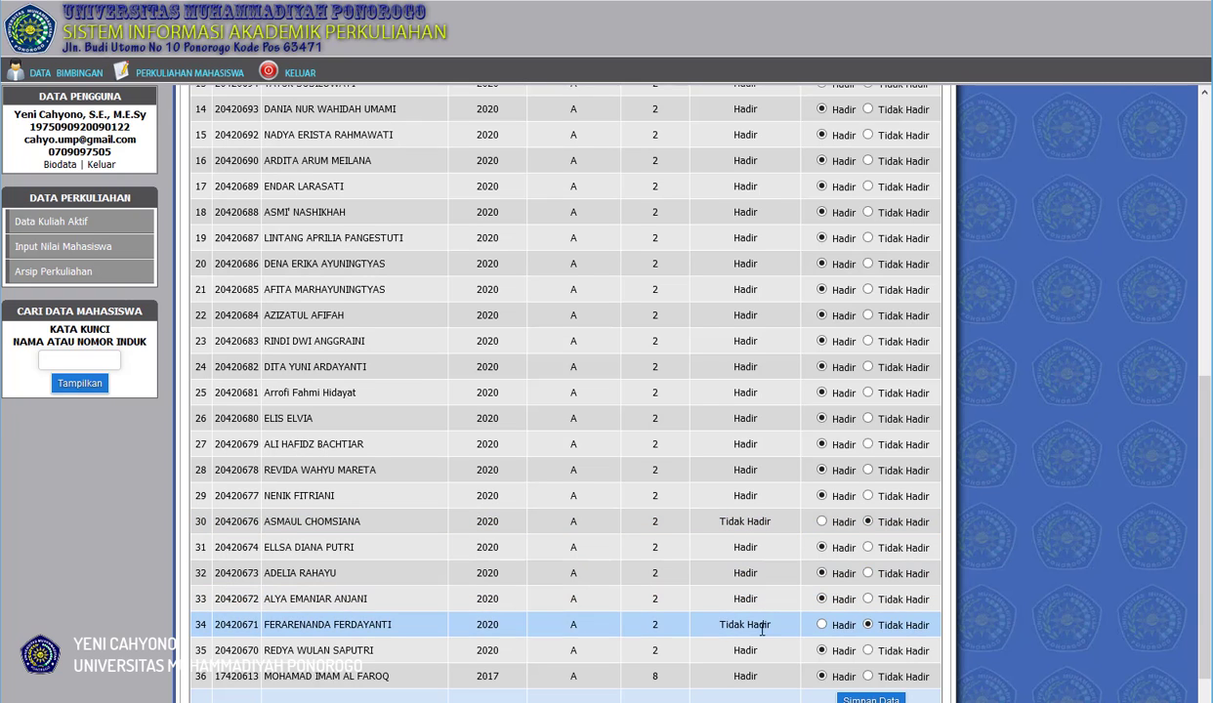
Mark the student in row 28 as Tidak Hadir, save the meeting 1 attendance, and check the statuses in the list.
{"action": "scroll", "coordinate": [792, 606], "scroll_direction": "up", "scroll_amount": 5}
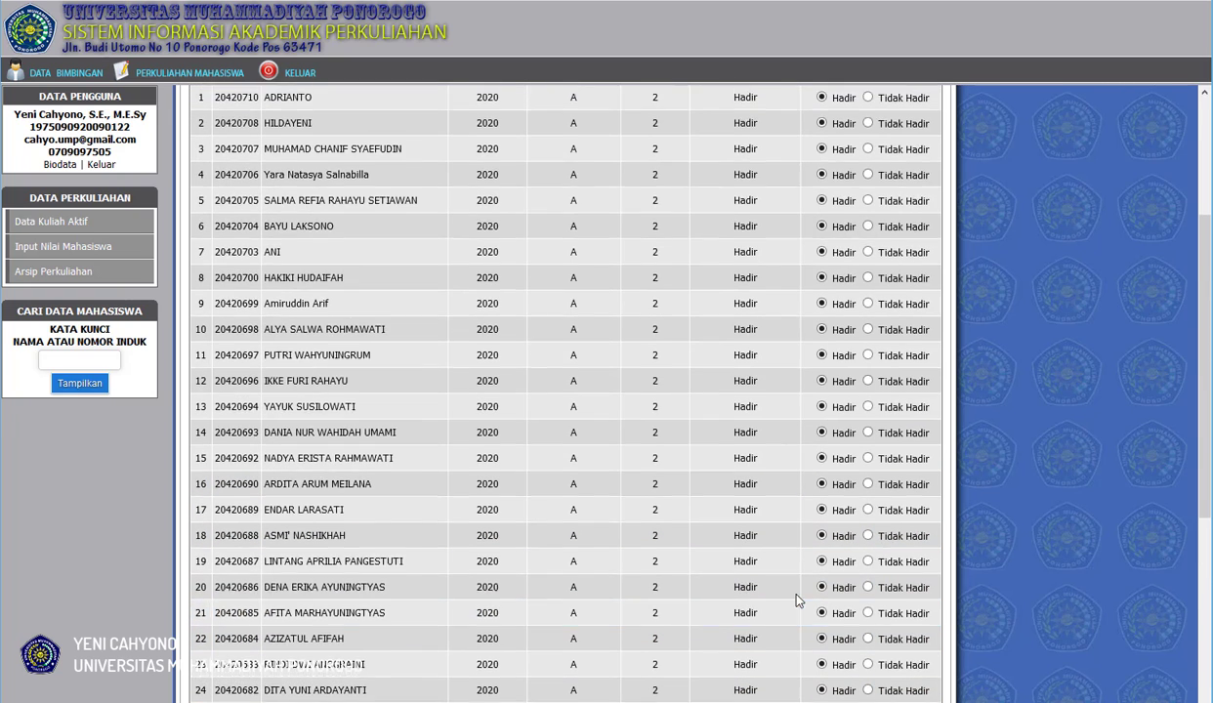
{"action": "scroll", "coordinate": [787, 512], "scroll_direction": "down", "scroll_amount": 6}
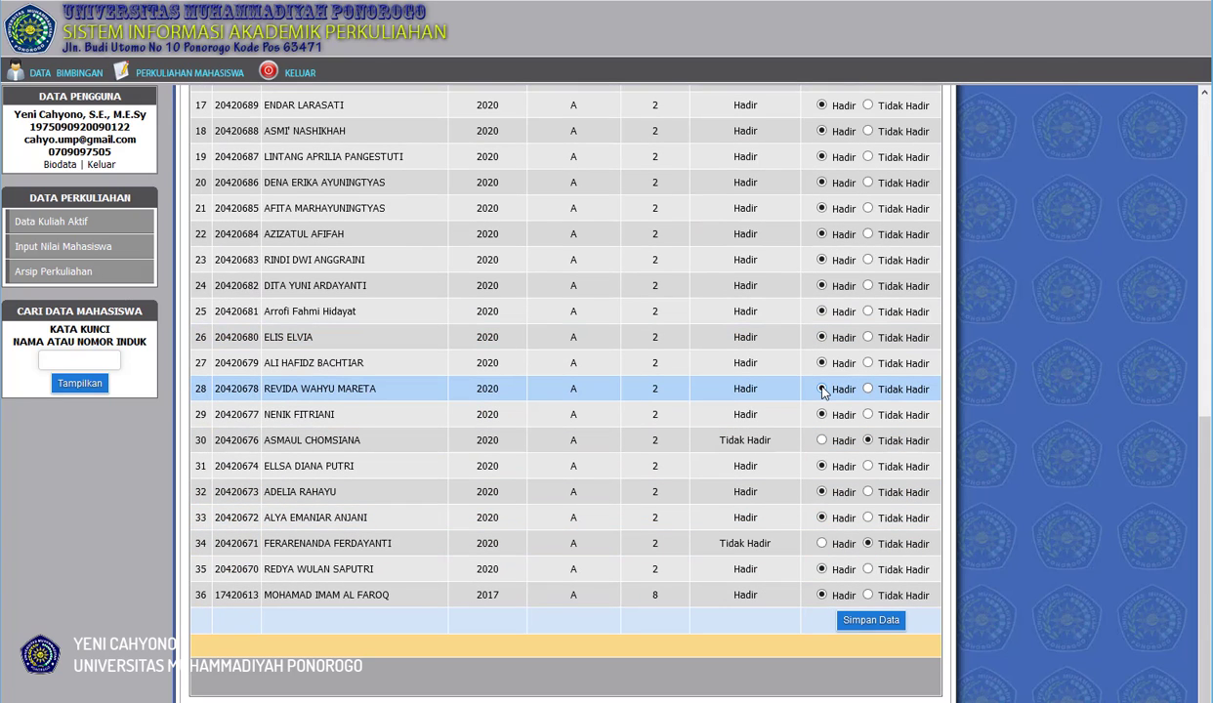
{"action": "left_click", "coordinate": [868, 388]}
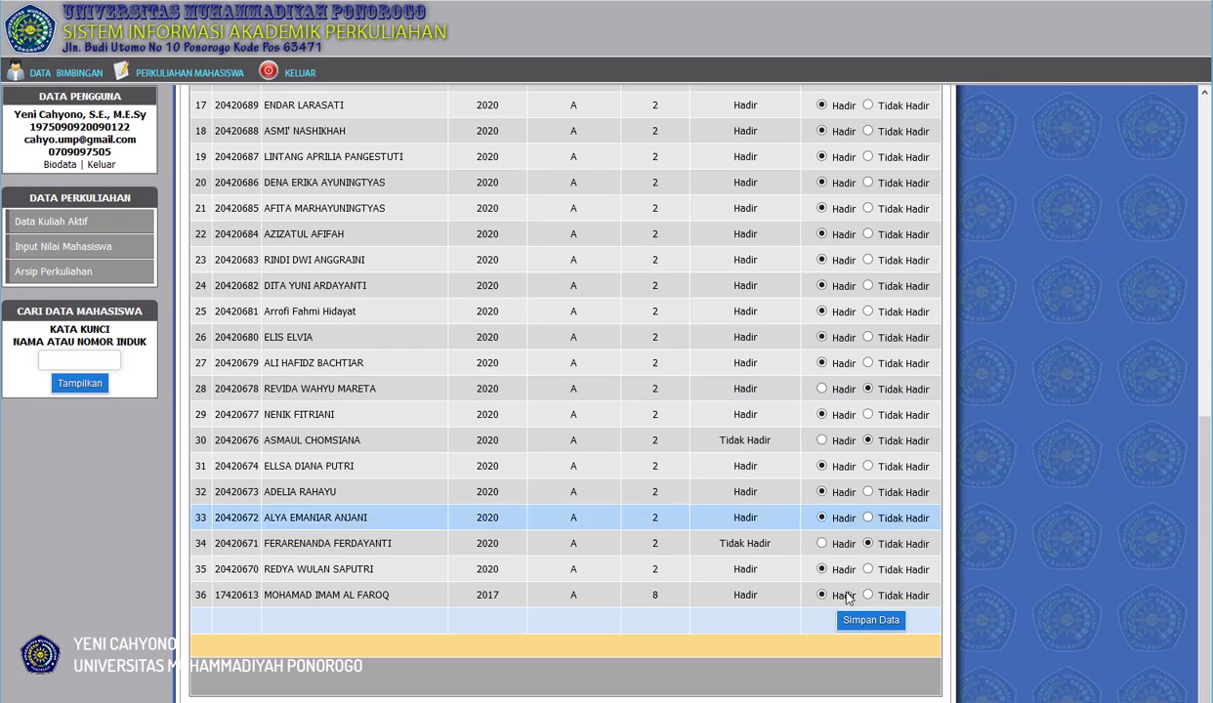
{"action": "left_click", "coordinate": [865, 621]}
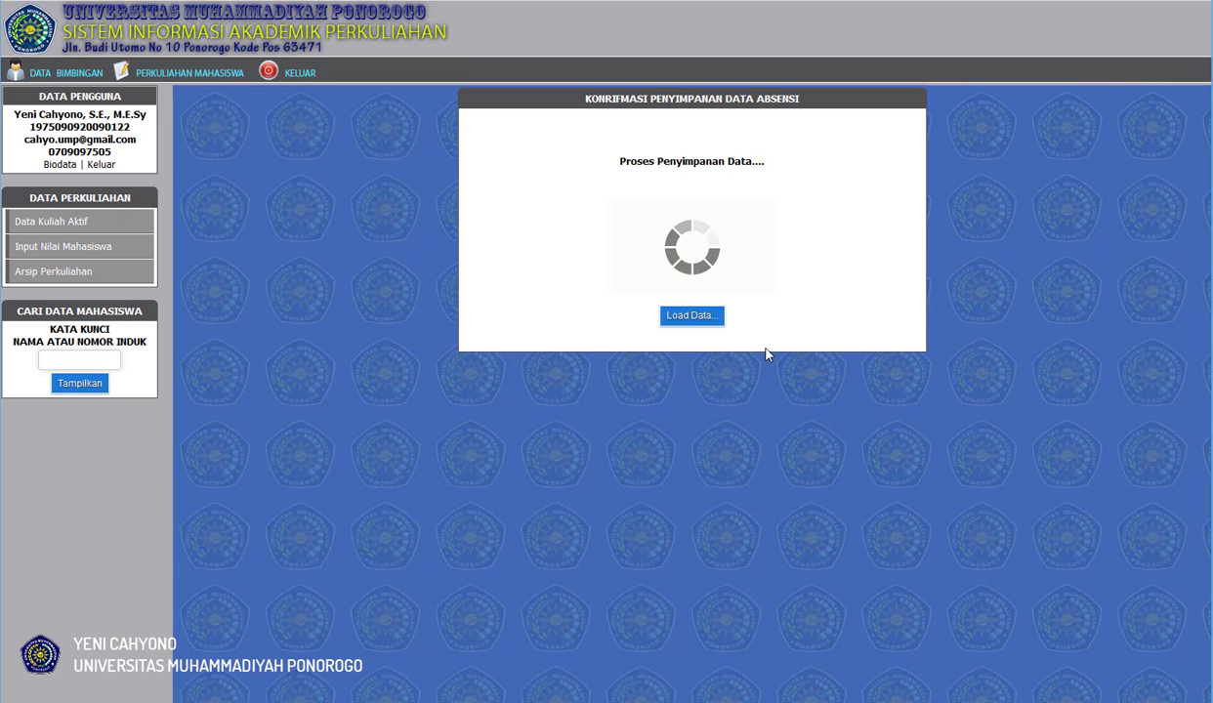
{"action": "scroll", "coordinate": [767, 356], "scroll_direction": "down", "scroll_amount": 6}
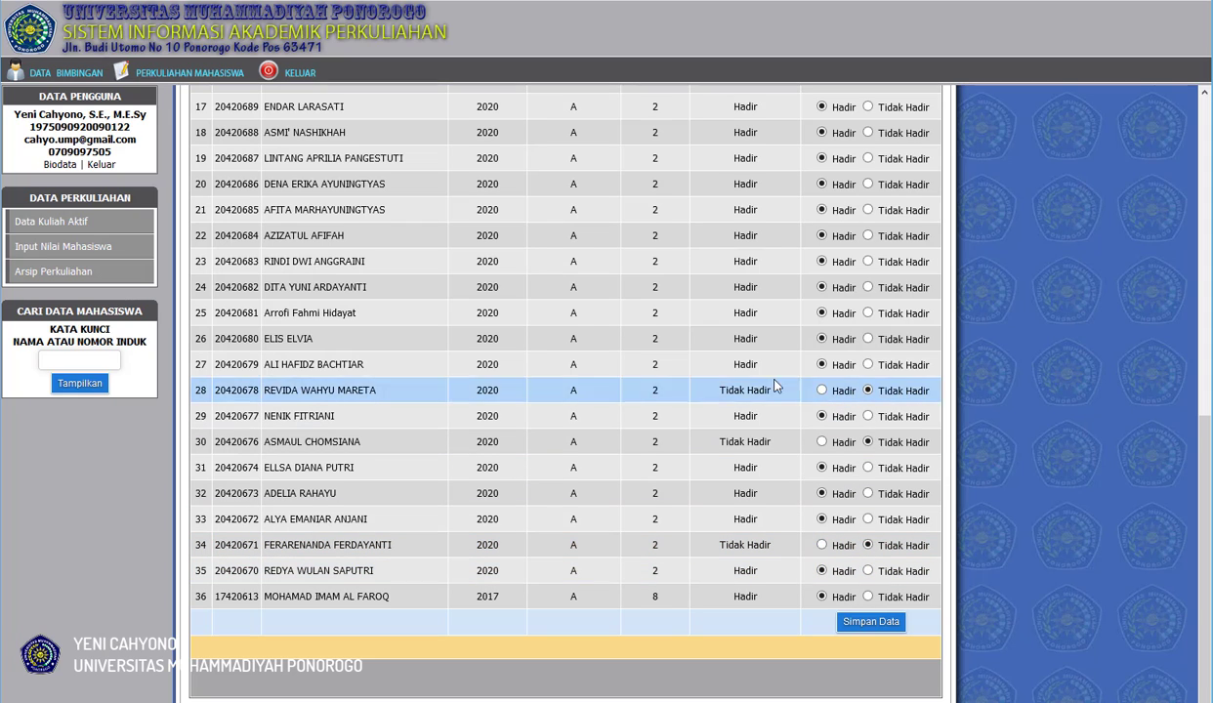
{"action": "left_click", "coordinate": [845, 391]}
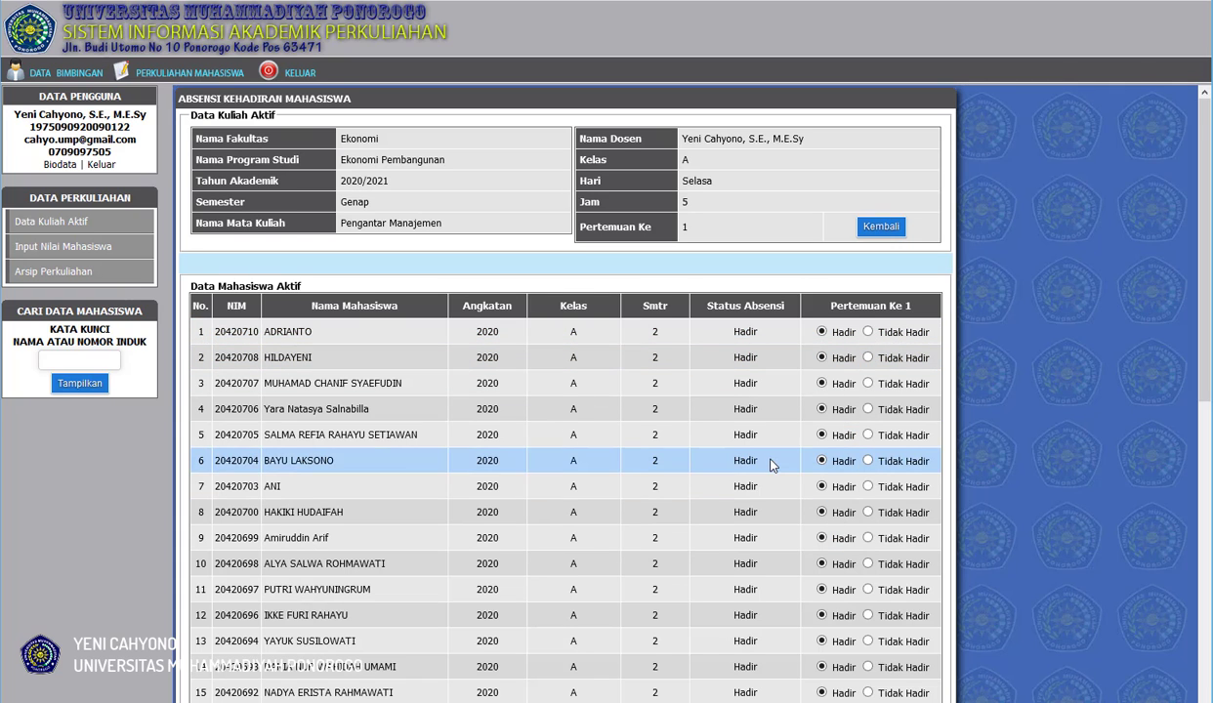
{"action": "scroll", "coordinate": [772, 463], "scroll_direction": "down", "scroll_amount": 3}
{"action": "scroll", "coordinate": [772, 464], "scroll_direction": "down", "scroll_amount": 3}
{"action": "scroll", "coordinate": [772, 463], "scroll_direction": "up", "scroll_amount": 6}
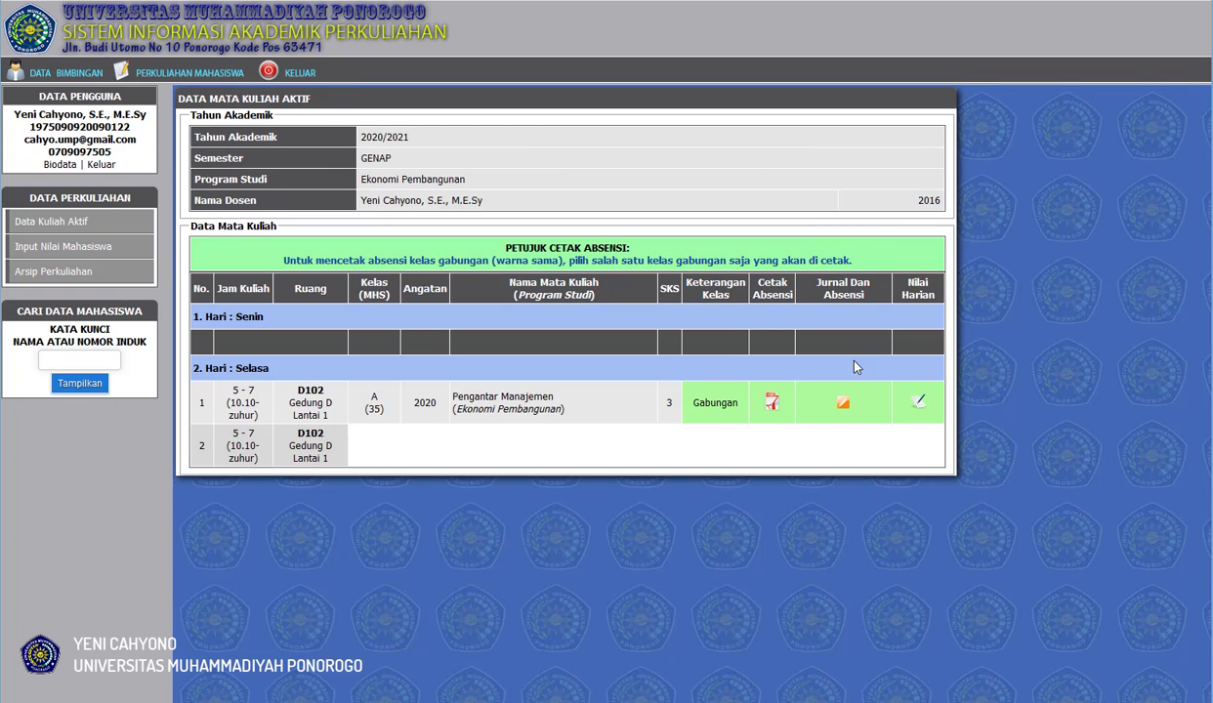
Open the Pengantar Manajemen attendance printout from the active courses, check the meeting 1 column for all students, and close it.
{"action": "left_click", "coordinate": [771, 401]}
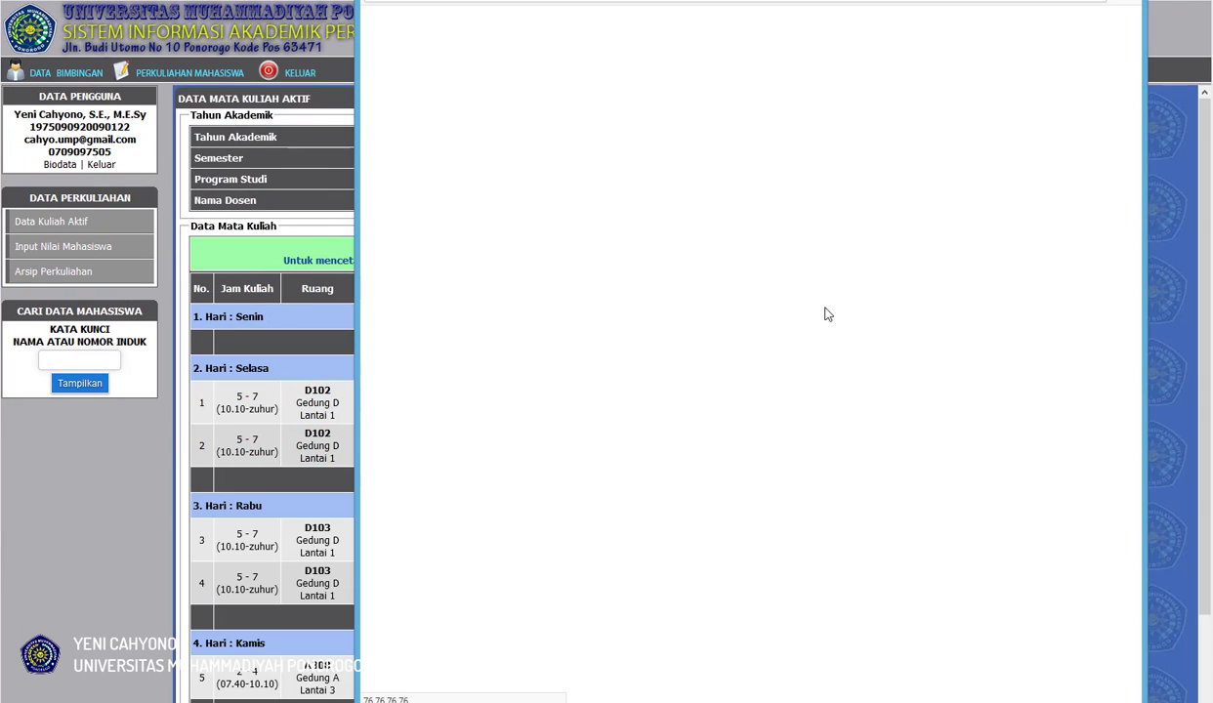
{"action": "scroll", "coordinate": [835, 302], "scroll_direction": "down", "scroll_amount": 4}
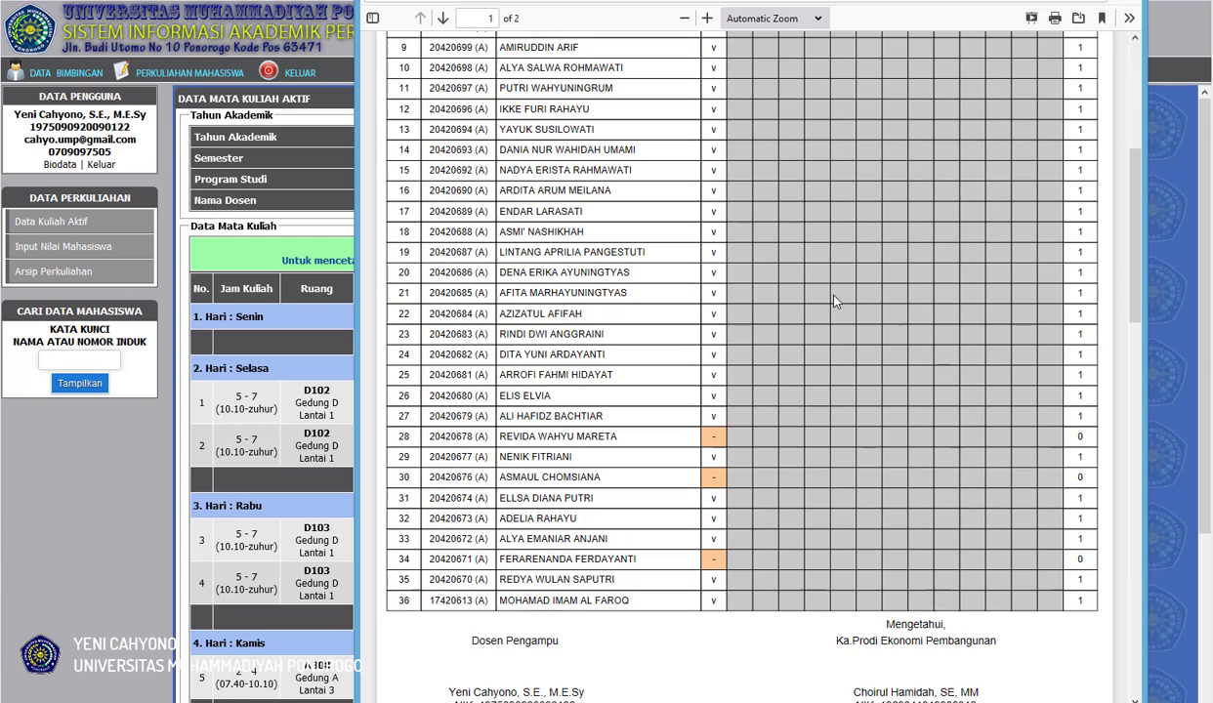
{"action": "scroll", "coordinate": [784, 301], "scroll_direction": "up", "scroll_amount": 3}
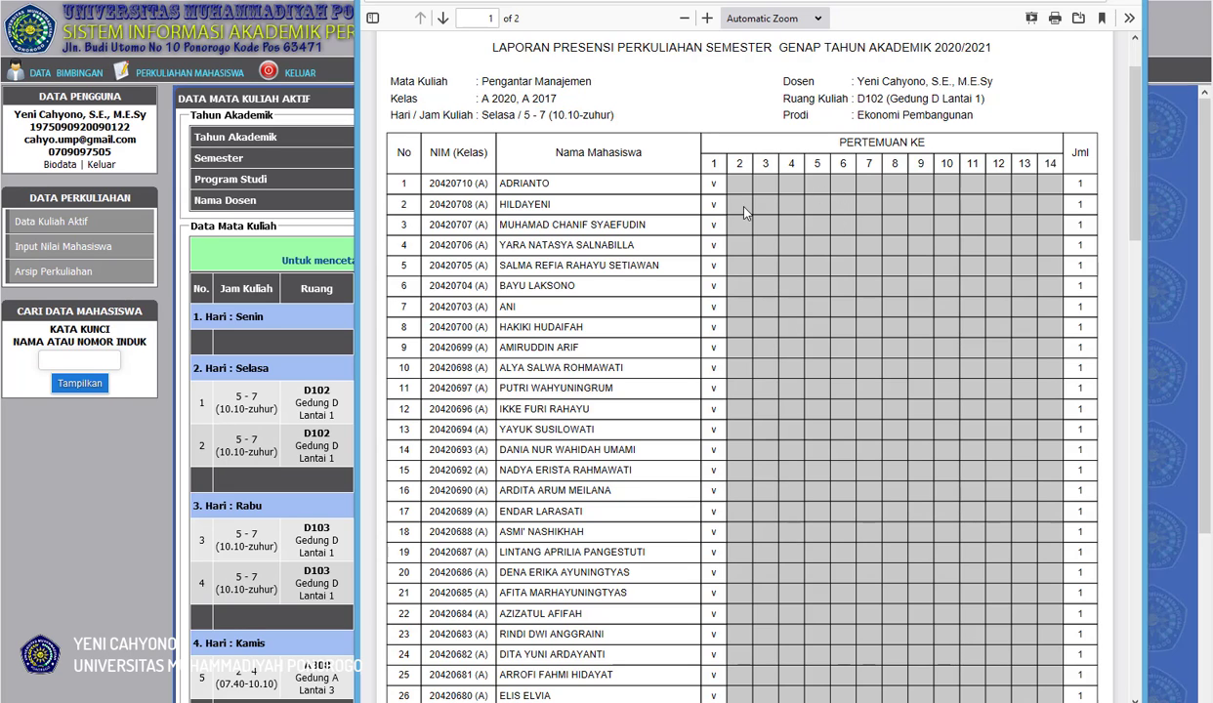
{"action": "scroll", "coordinate": [736, 239], "scroll_direction": "down", "scroll_amount": 2}
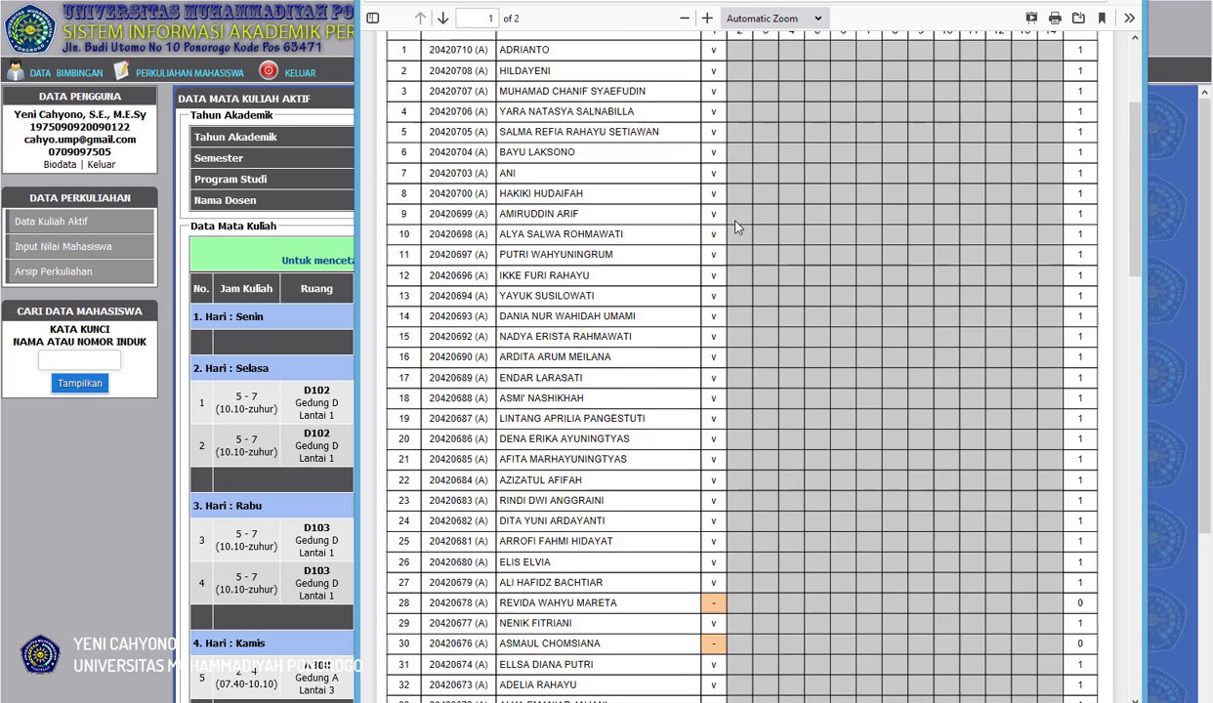
{"action": "scroll", "coordinate": [735, 239], "scroll_direction": "up", "scroll_amount": 3}
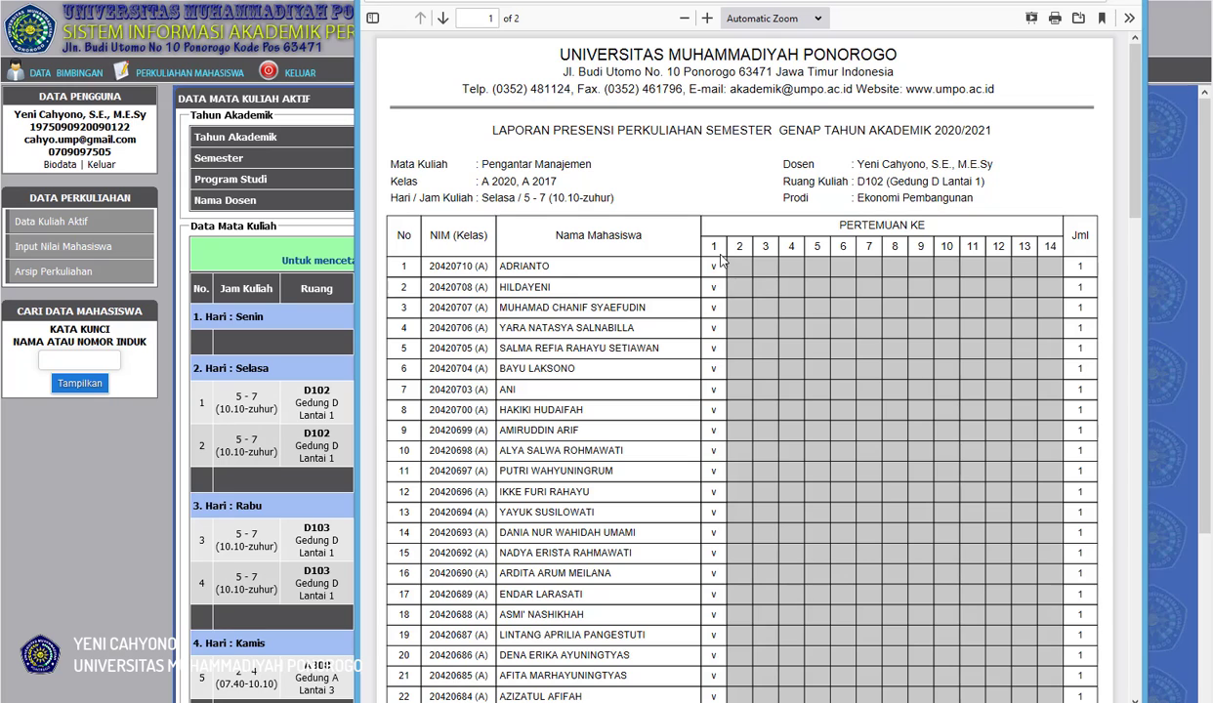
{"action": "scroll", "coordinate": [732, 296], "scroll_direction": "down", "scroll_amount": 5}
{"action": "scroll", "coordinate": [735, 295], "scroll_direction": "down", "scroll_amount": 1}
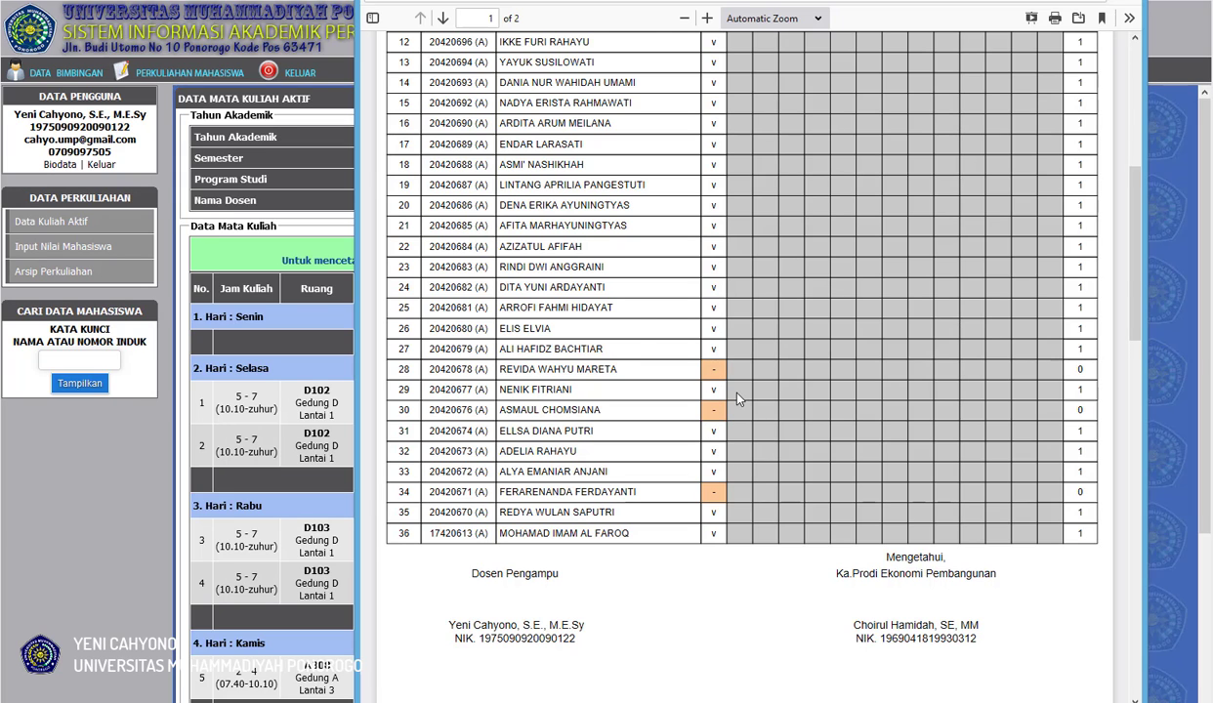
{"action": "scroll", "coordinate": [715, 381], "scroll_direction": "up", "scroll_amount": 4}
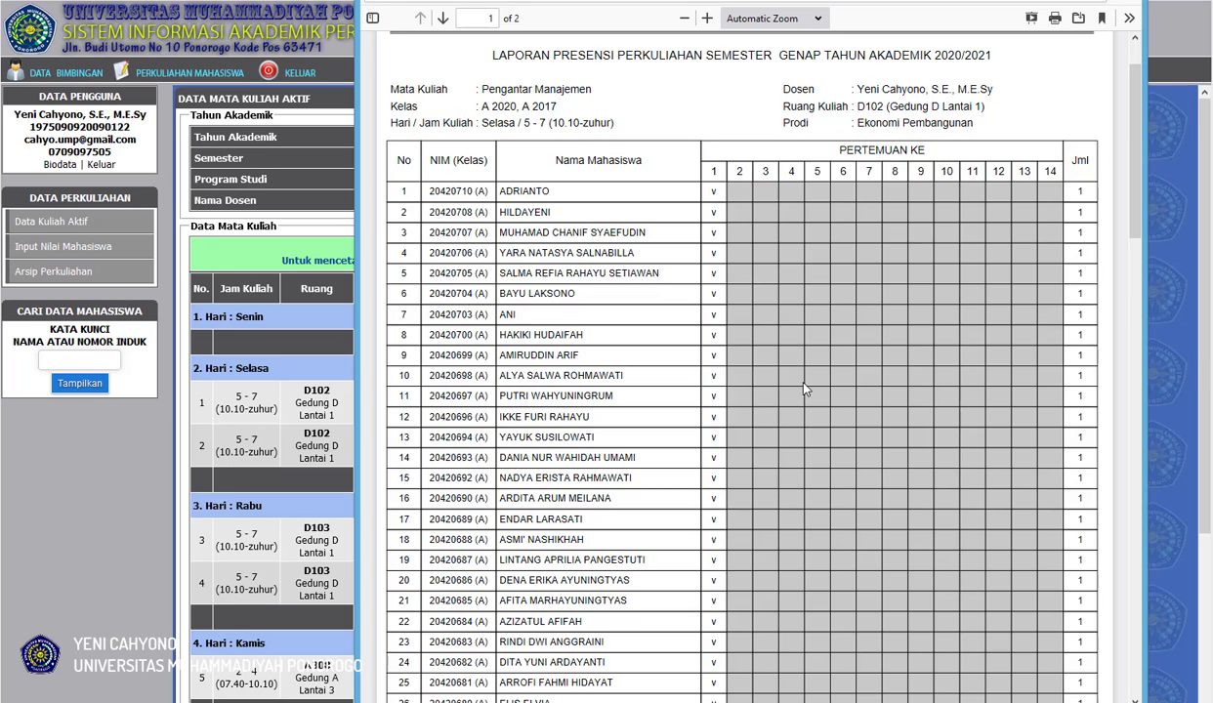
{"action": "scroll", "coordinate": [904, 293], "scroll_direction": "up", "scroll_amount": 2}
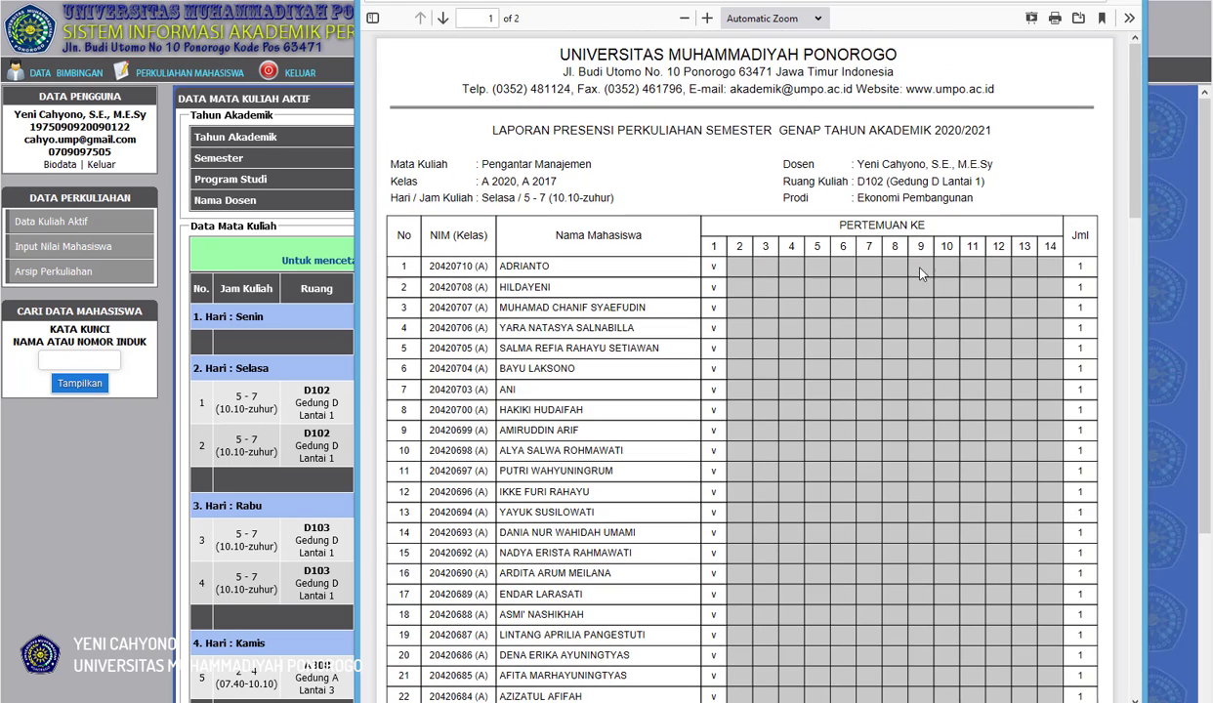
{"action": "left_click_drag", "start_coordinate": [1079, 0], "coordinate": [1025, 10]}
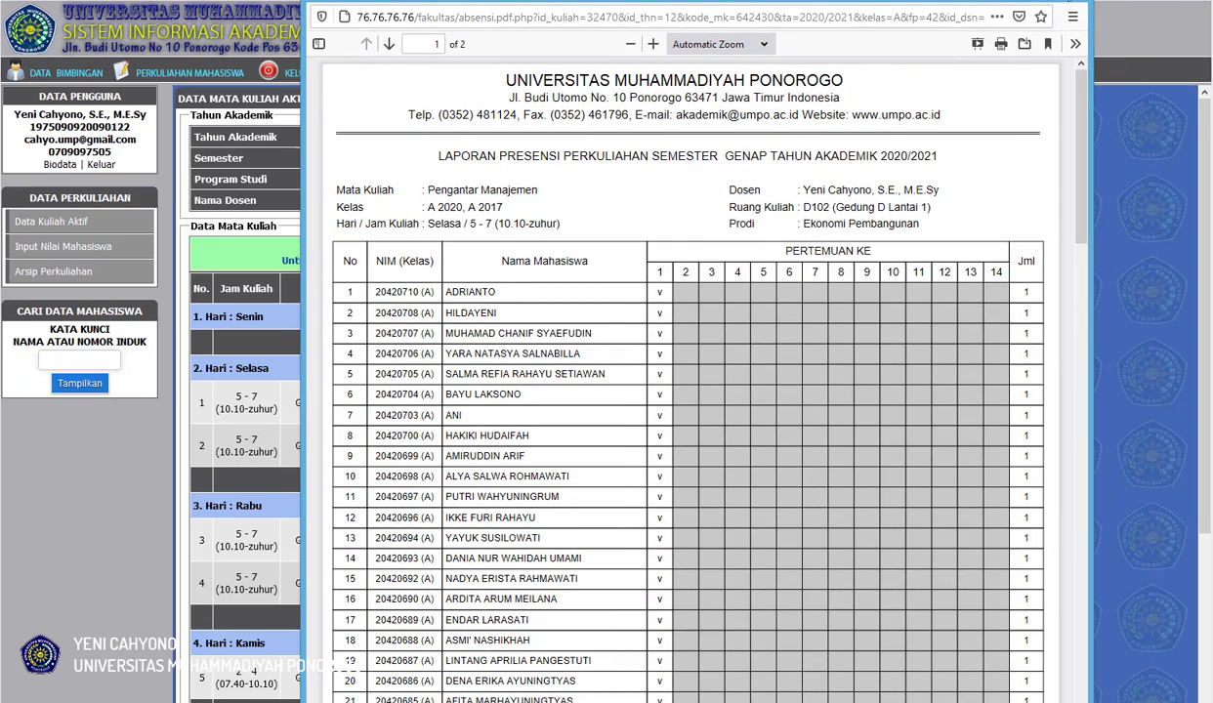
{"action": "left_click", "coordinate": [1072, 1]}
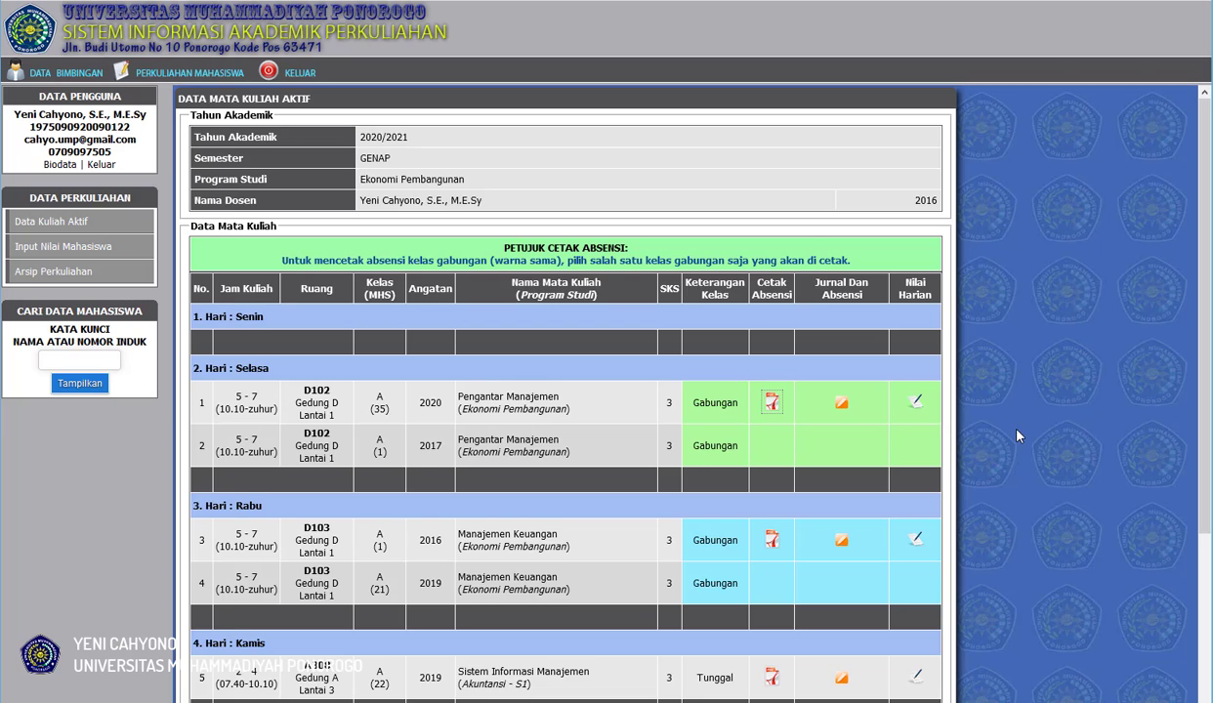
{"action": "scroll", "coordinate": [1016, 437], "scroll_direction": "down", "scroll_amount": 3}
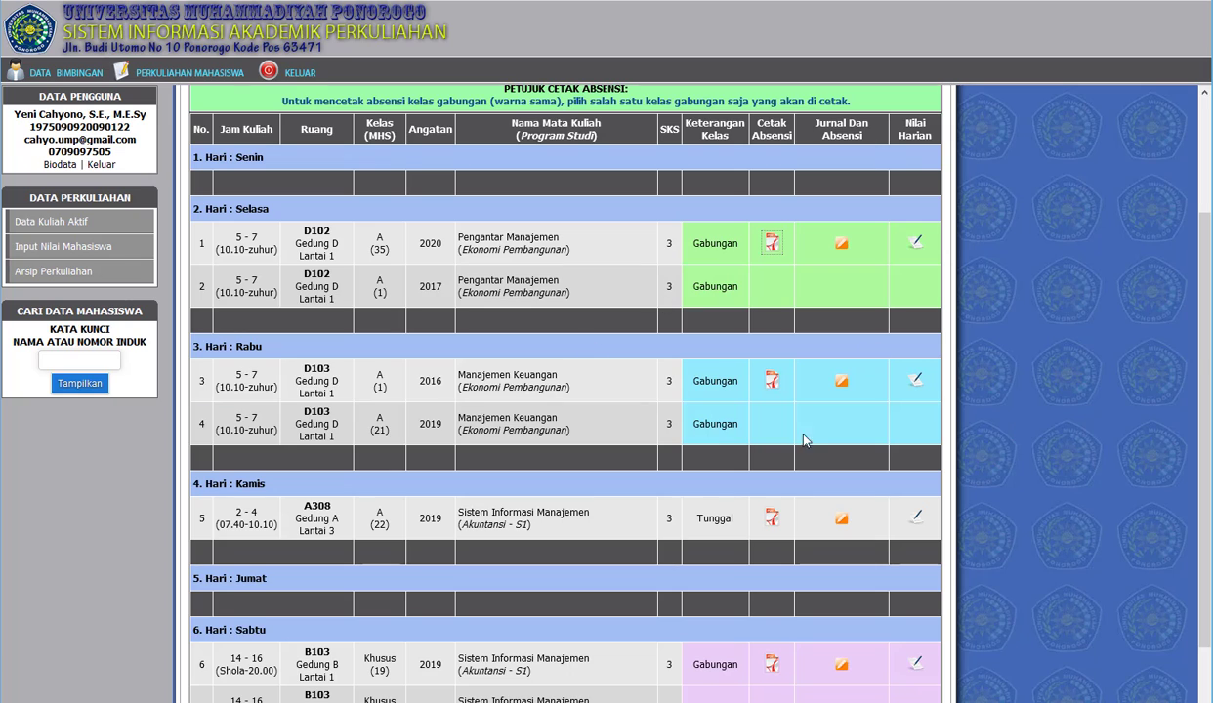
{"action": "scroll", "coordinate": [836, 453], "scroll_direction": "up", "scroll_amount": 1}
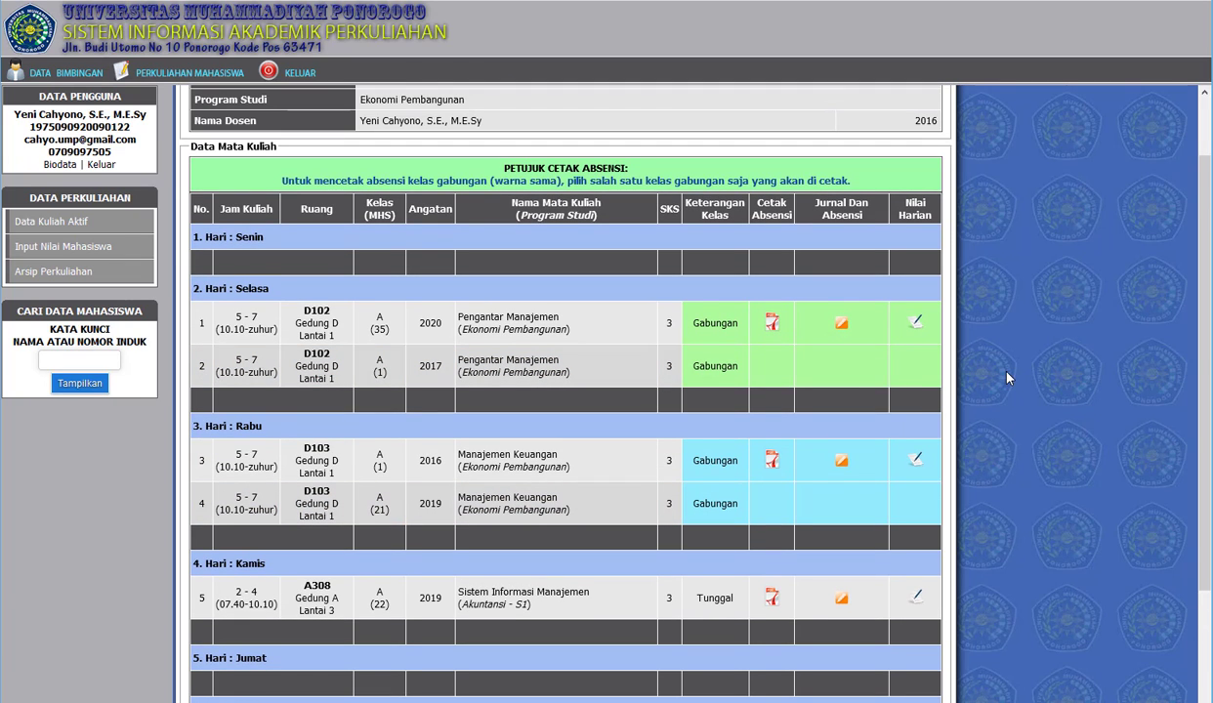